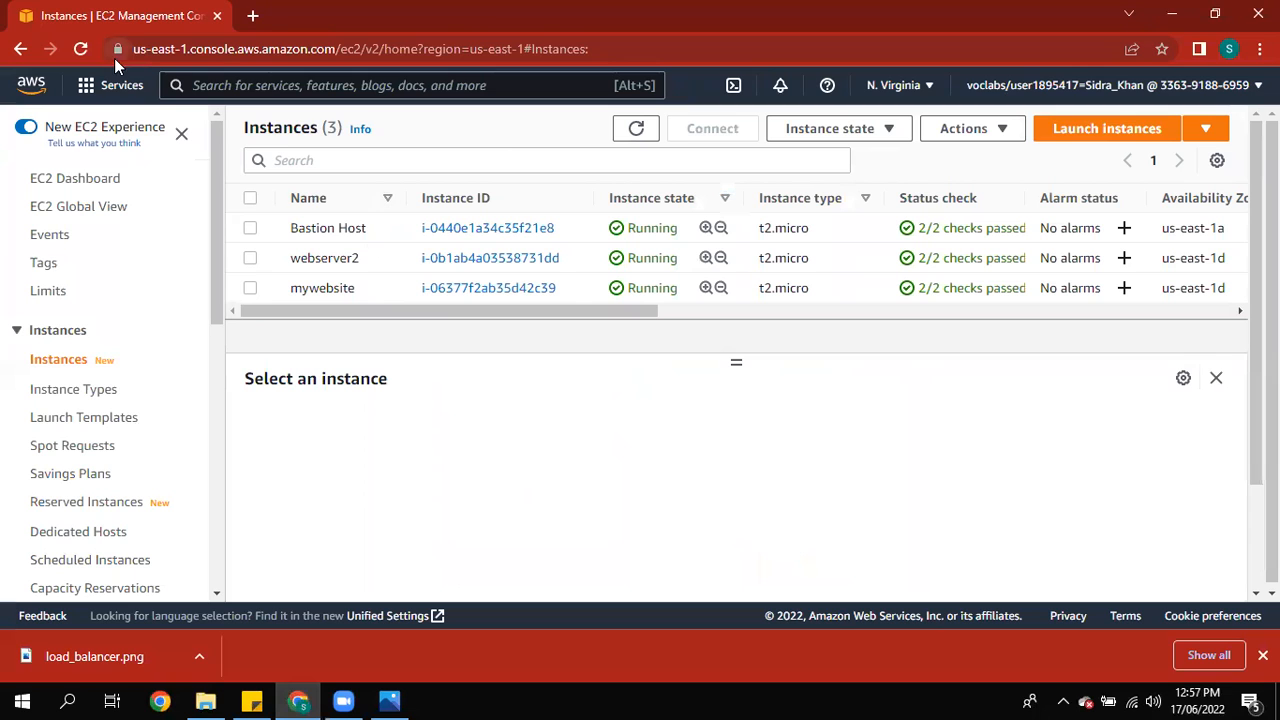
Step: Start launching a new EC2 instance and name it loadbalancing
{"action": "left_click", "coordinate": [1050, 144]}
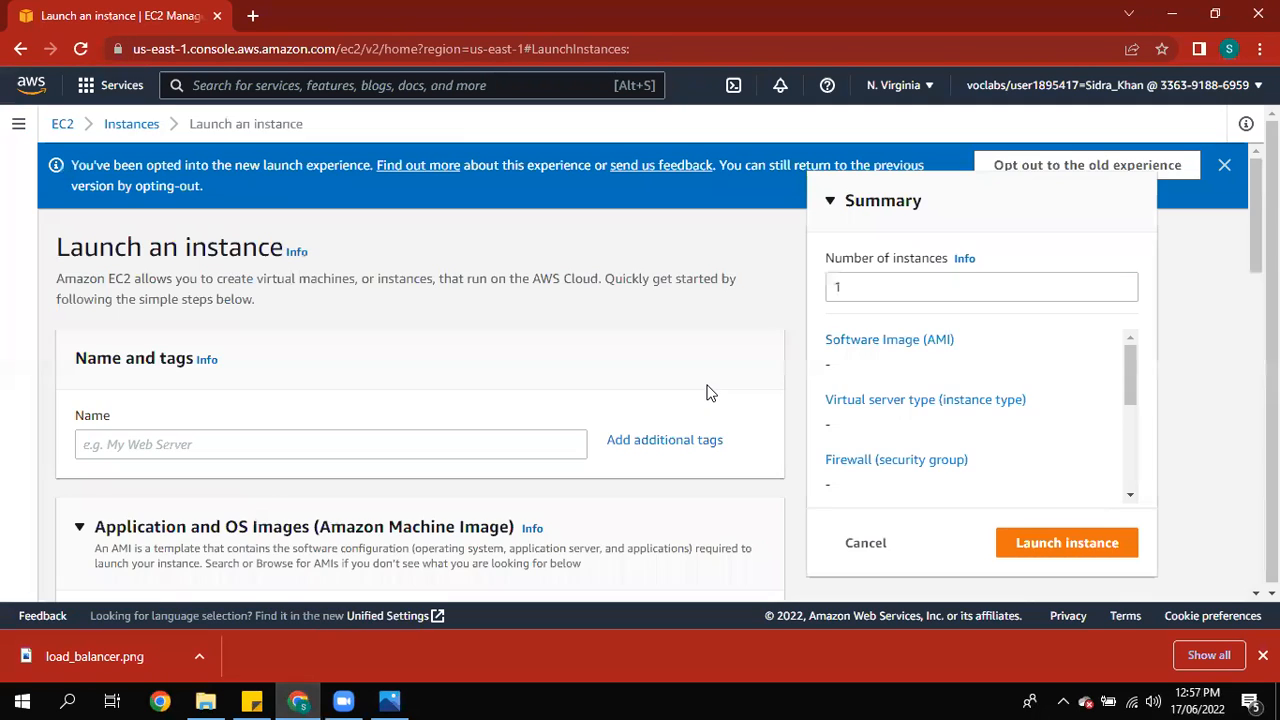
{"action": "left_click", "coordinate": [566, 452]}
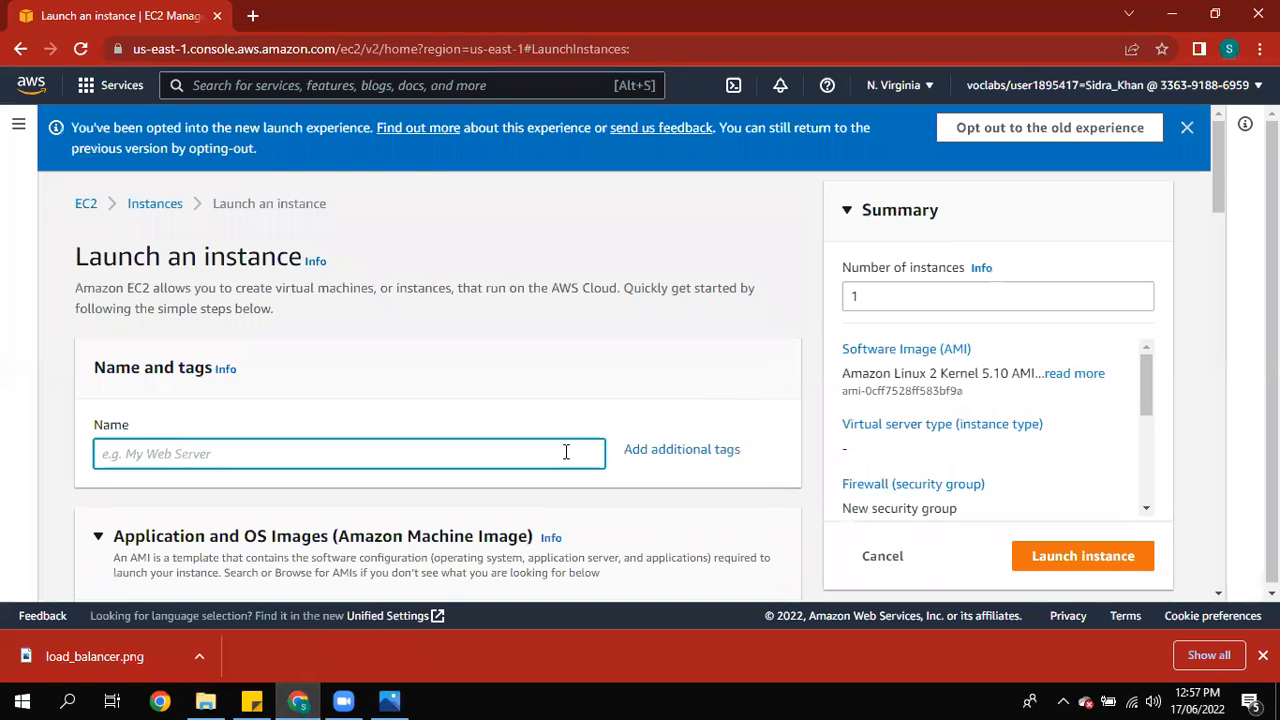
{"action": "type", "text": "loadbala"}
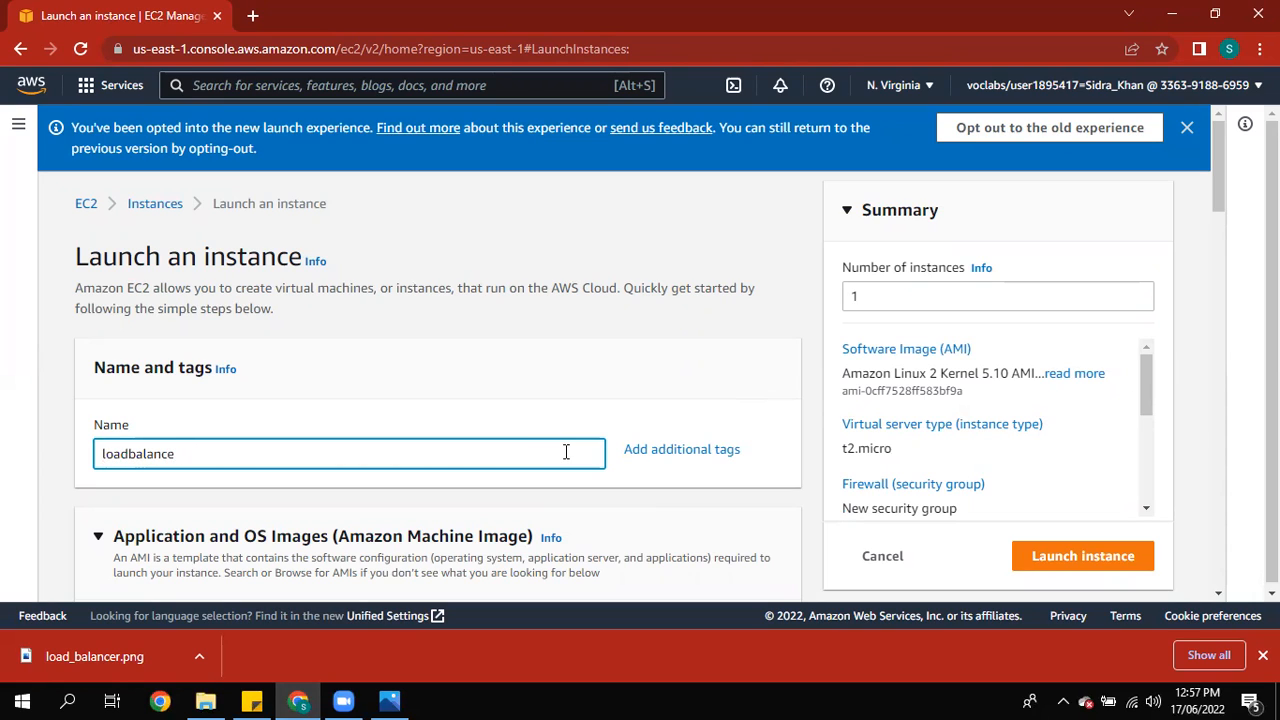
{"action": "type", "text": "ncing"}
Step: Choose the mywebsite key pair for the new instance
{"action": "scroll", "coordinate": [1220, 212], "scroll_direction": "down", "scroll_amount": 1}
{"action": "scroll", "coordinate": [1220, 212], "scroll_direction": "down", "scroll_amount": 3}
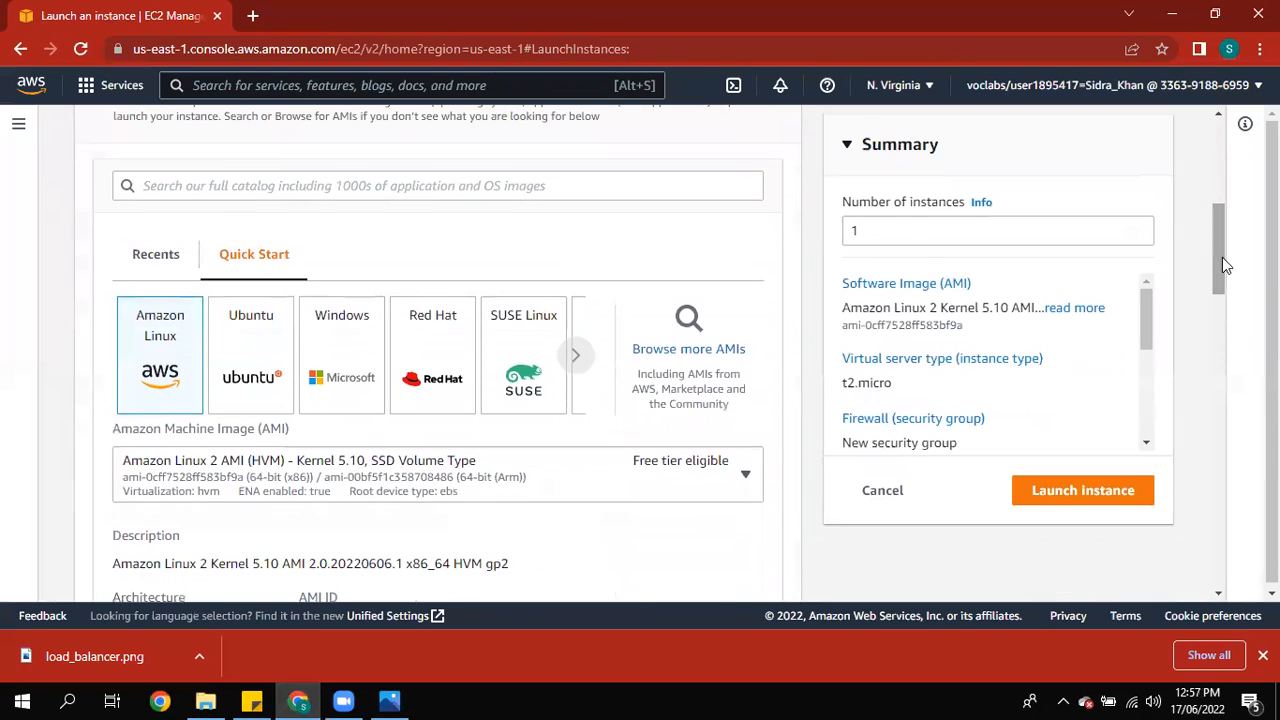
{"action": "left_click_drag", "start_coordinate": [1224, 259], "coordinate": [1222, 420]}
{"action": "left_click", "coordinate": [561, 233]}
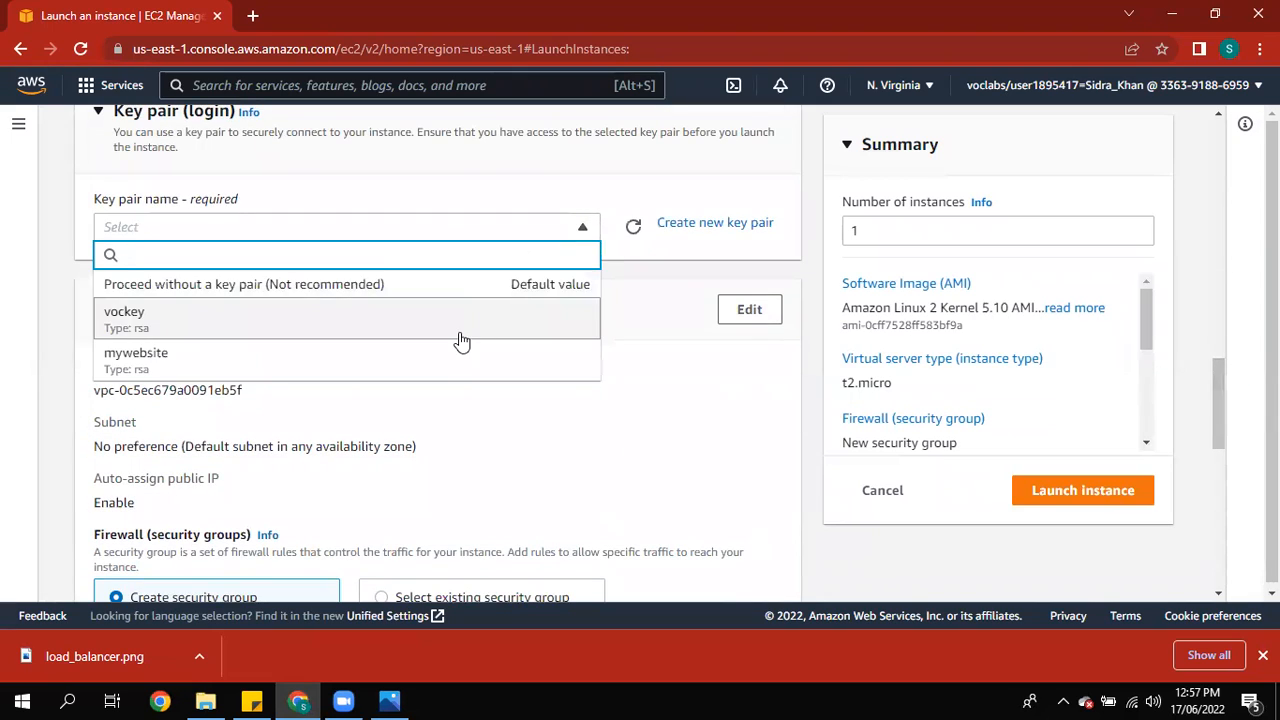
{"action": "left_click", "coordinate": [449, 364]}
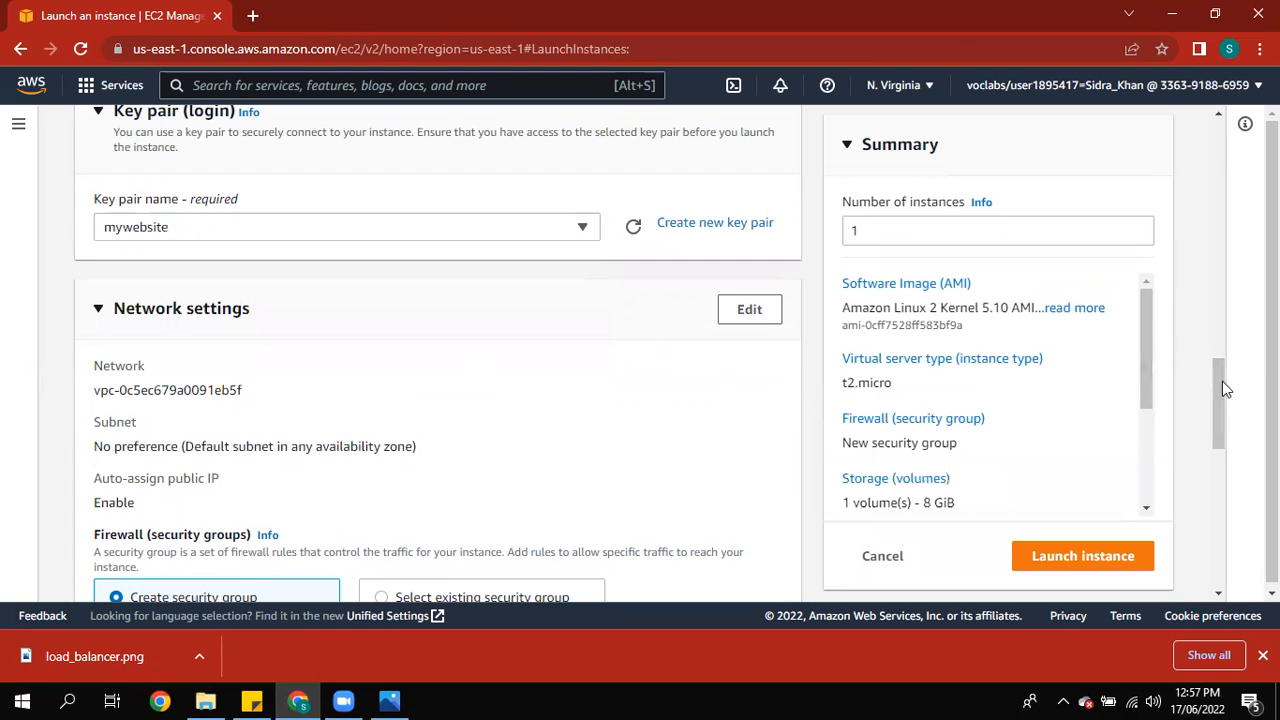
Step: Allow HTTP traffic from the internet in the firewall settings and launch the instance
{"action": "left_click_drag", "start_coordinate": [1218, 390], "coordinate": [1216, 463]}
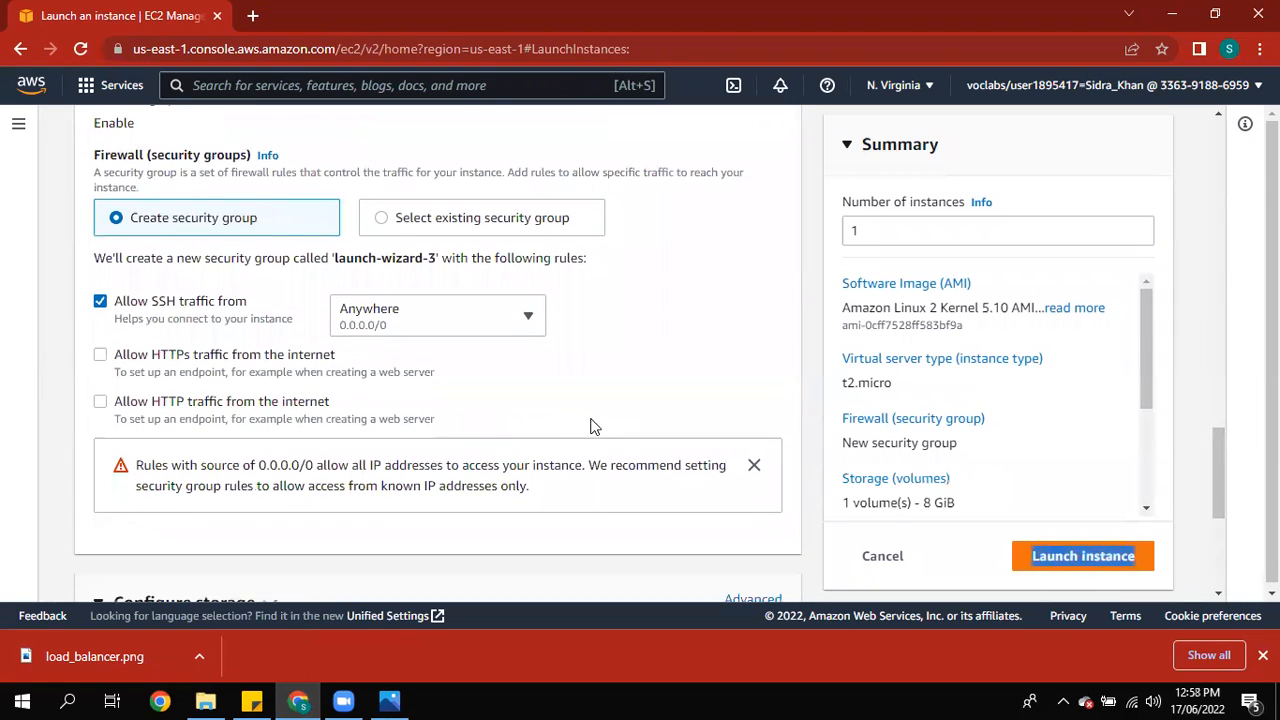
{"action": "left_click", "coordinate": [100, 401]}
{"action": "left_click_drag", "start_coordinate": [1222, 467], "coordinate": [1226, 555]}
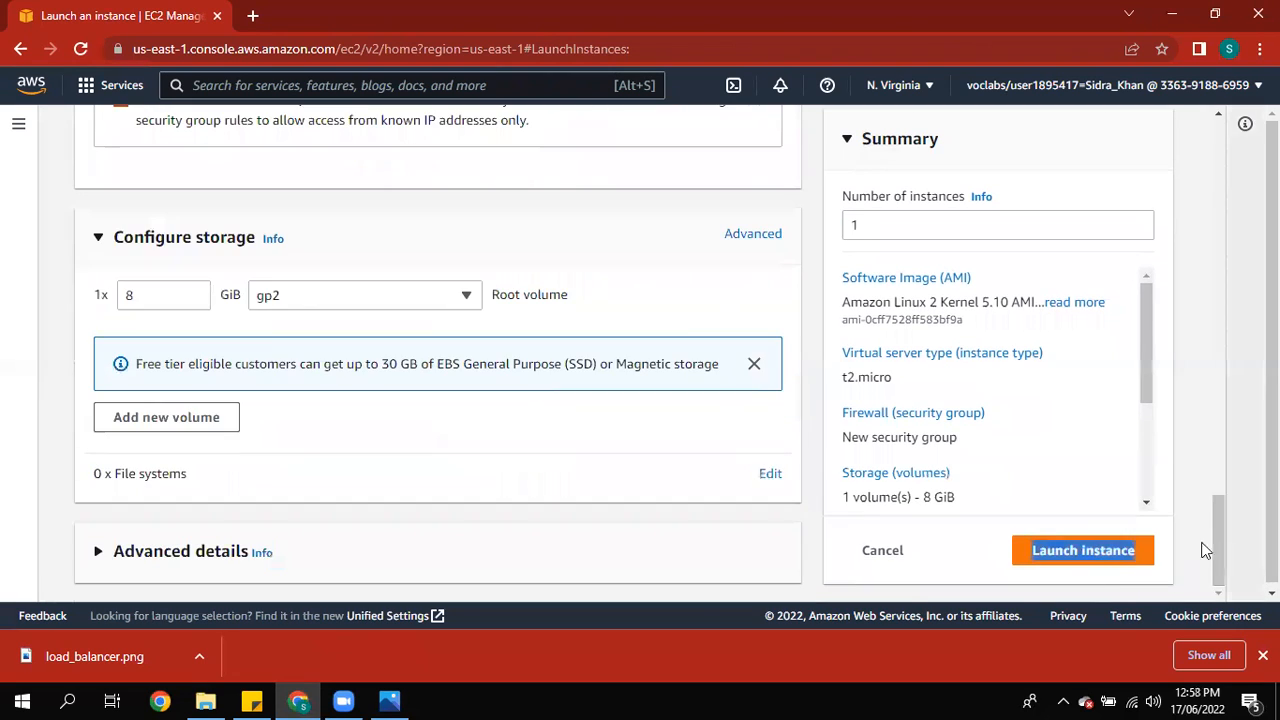
{"action": "left_click", "coordinate": [1104, 557]}
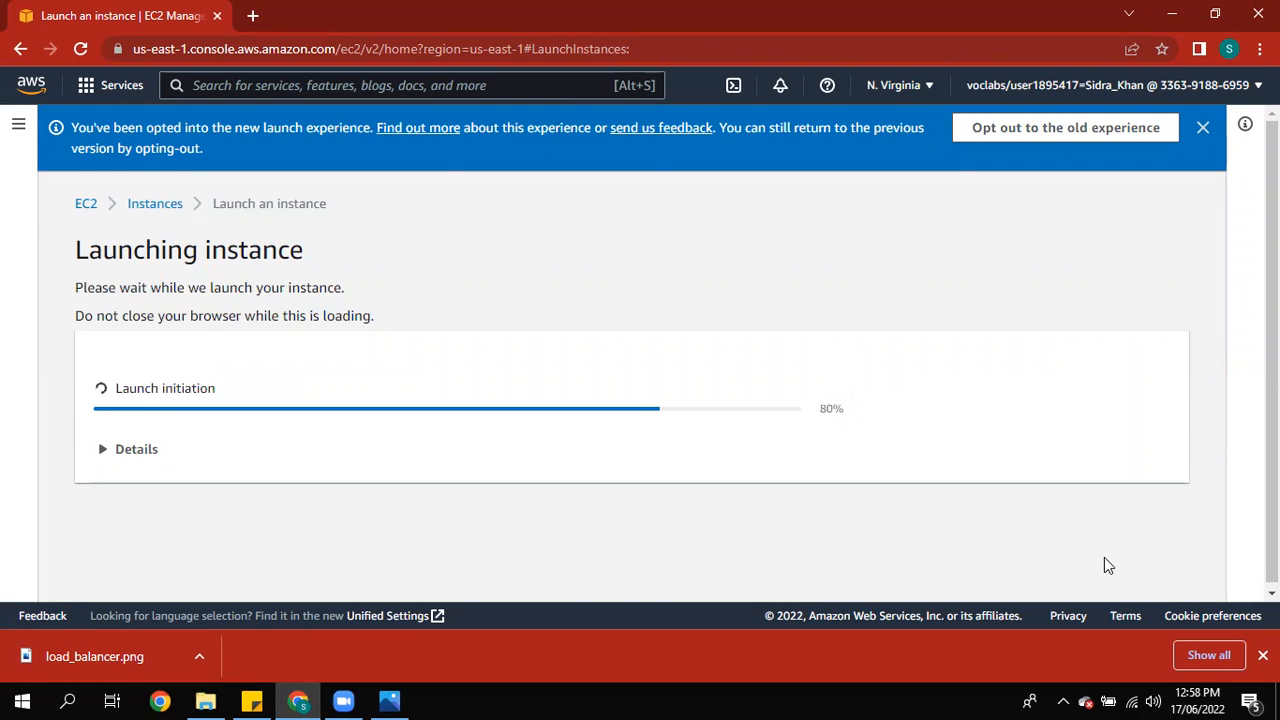
Step: Return to the instances list and refresh it
{"action": "left_click_drag", "start_coordinate": [1221, 383], "coordinate": [1117, 540]}
{"action": "left_click", "coordinate": [1113, 578]}
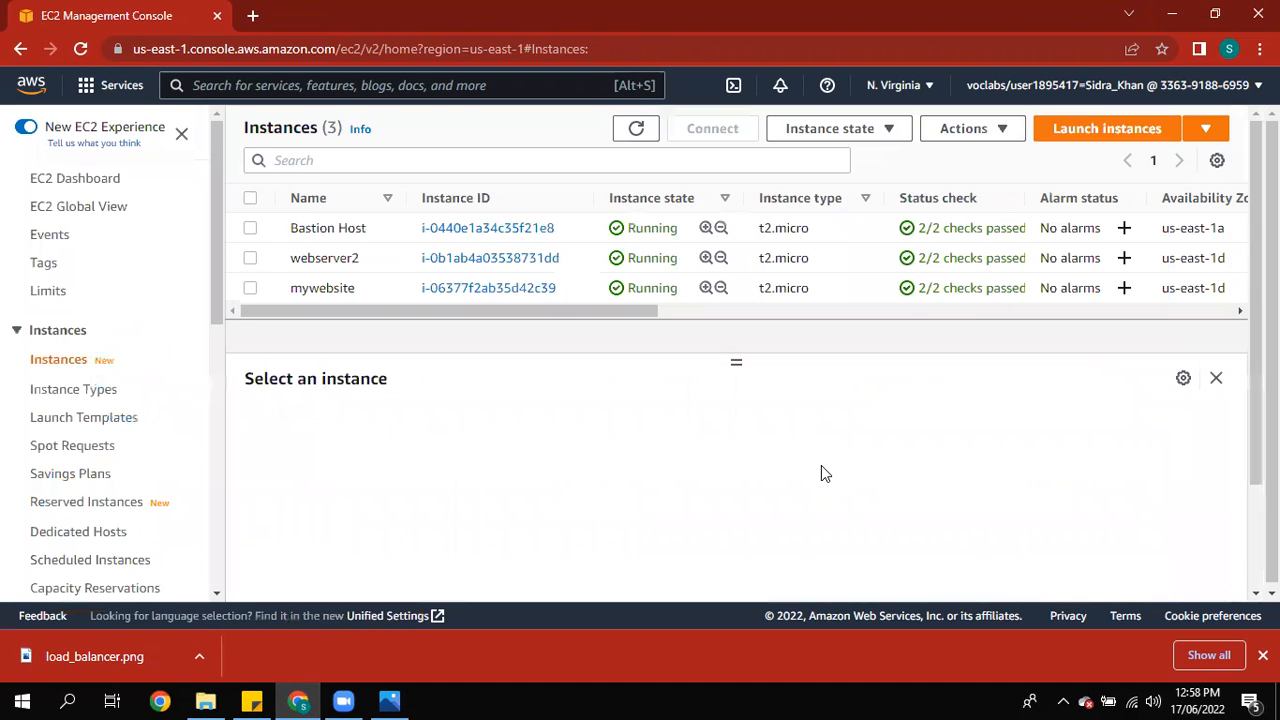
{"action": "left_click", "coordinate": [633, 132]}
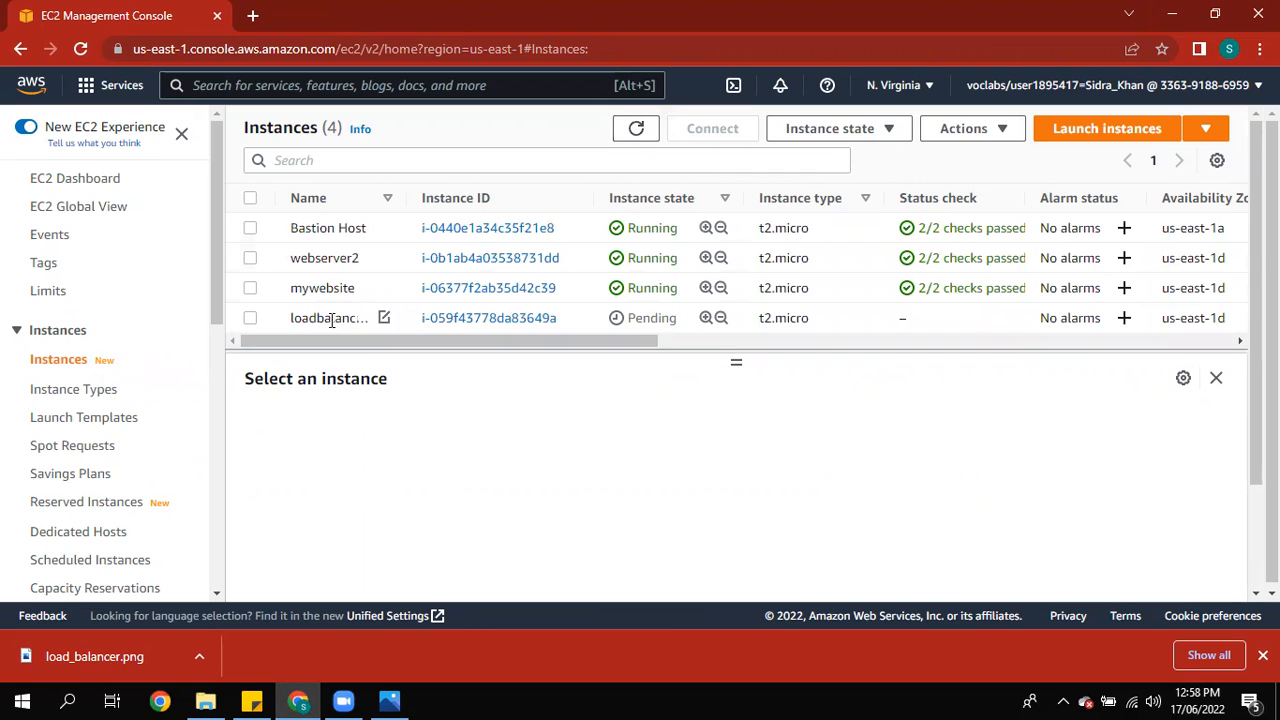
Step: Copy the loadbalancing instance's public IPv4 address and search for PuTTY
{"action": "left_click", "coordinate": [465, 322]}
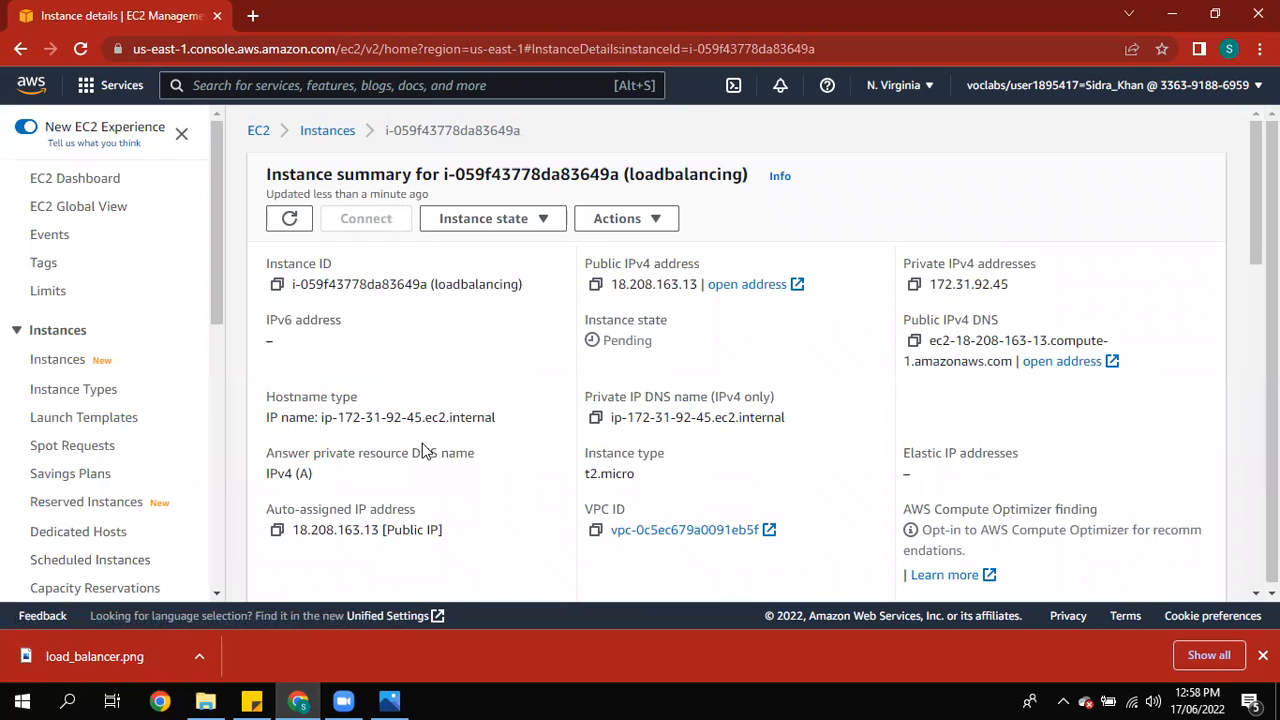
{"action": "left_click", "coordinate": [596, 284]}
{"action": "left_click", "coordinate": [3, 700]}
{"action": "type", "text": "putty"}
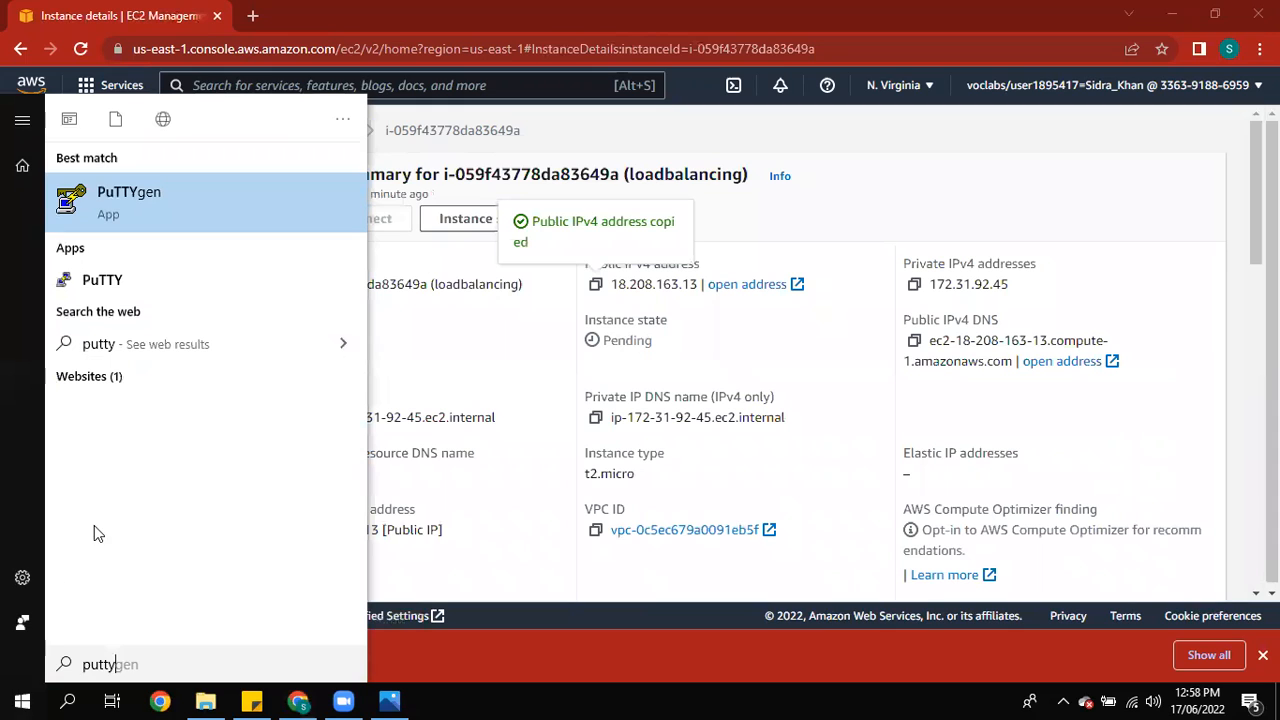
Step: Try opening an SSH session to the copied address using the mywebsite.ppk private key
{"action": "left_click", "coordinate": [177, 290]}
{"action": "key", "text": "ctrl+v"}
{"action": "left_click", "coordinate": [465, 432]}
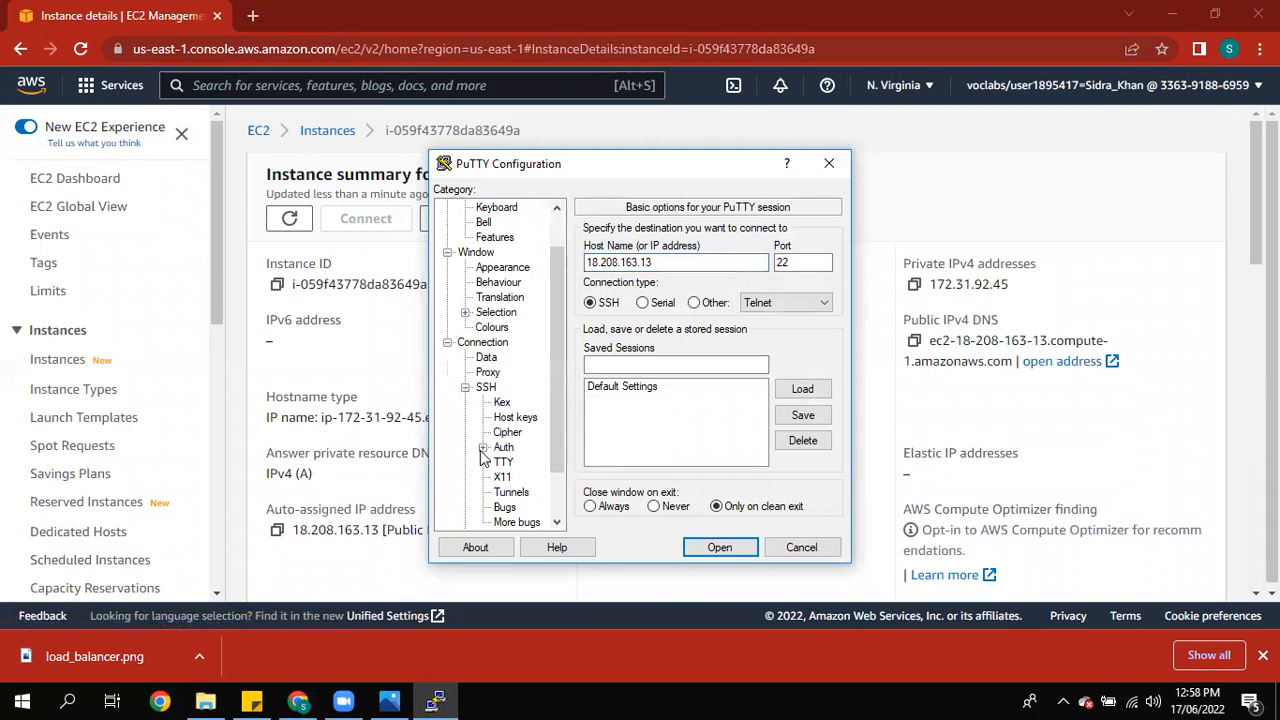
{"action": "left_click", "coordinate": [502, 447]}
{"action": "left_click", "coordinate": [799, 439]}
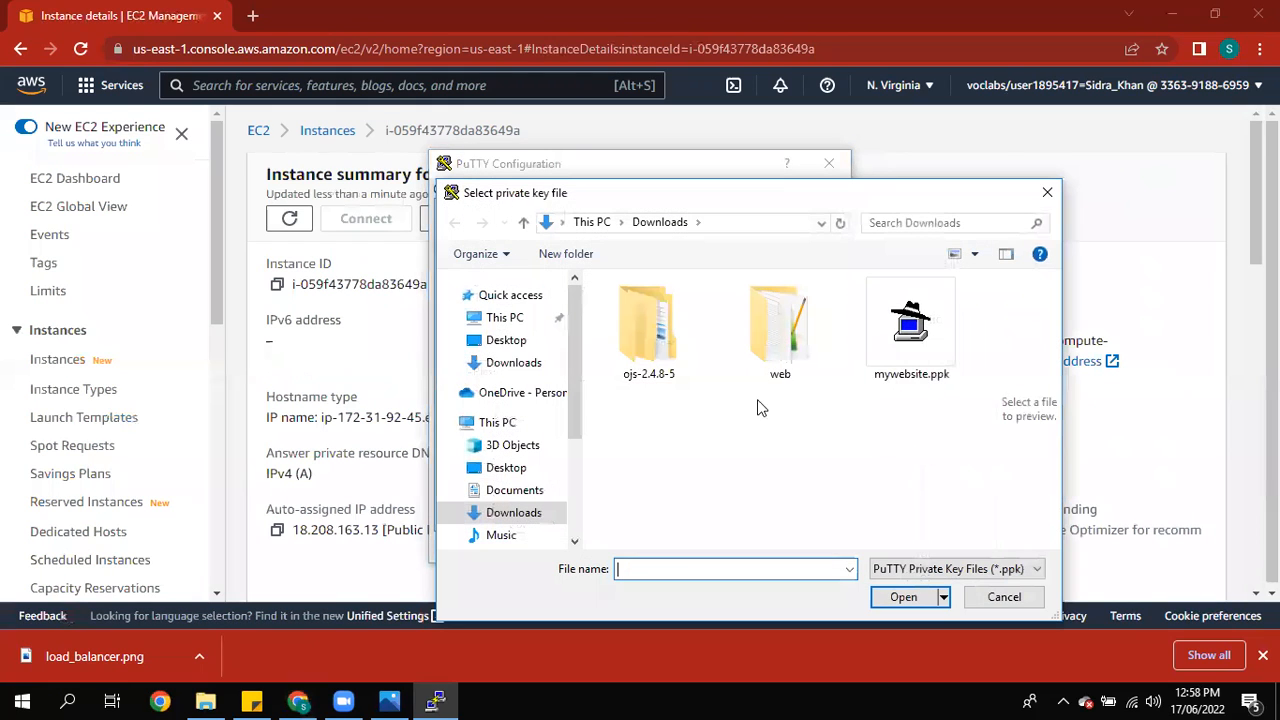
{"action": "left_click", "coordinate": [894, 374]}
{"action": "left_click", "coordinate": [906, 597]}
{"action": "left_click", "coordinate": [720, 547]}
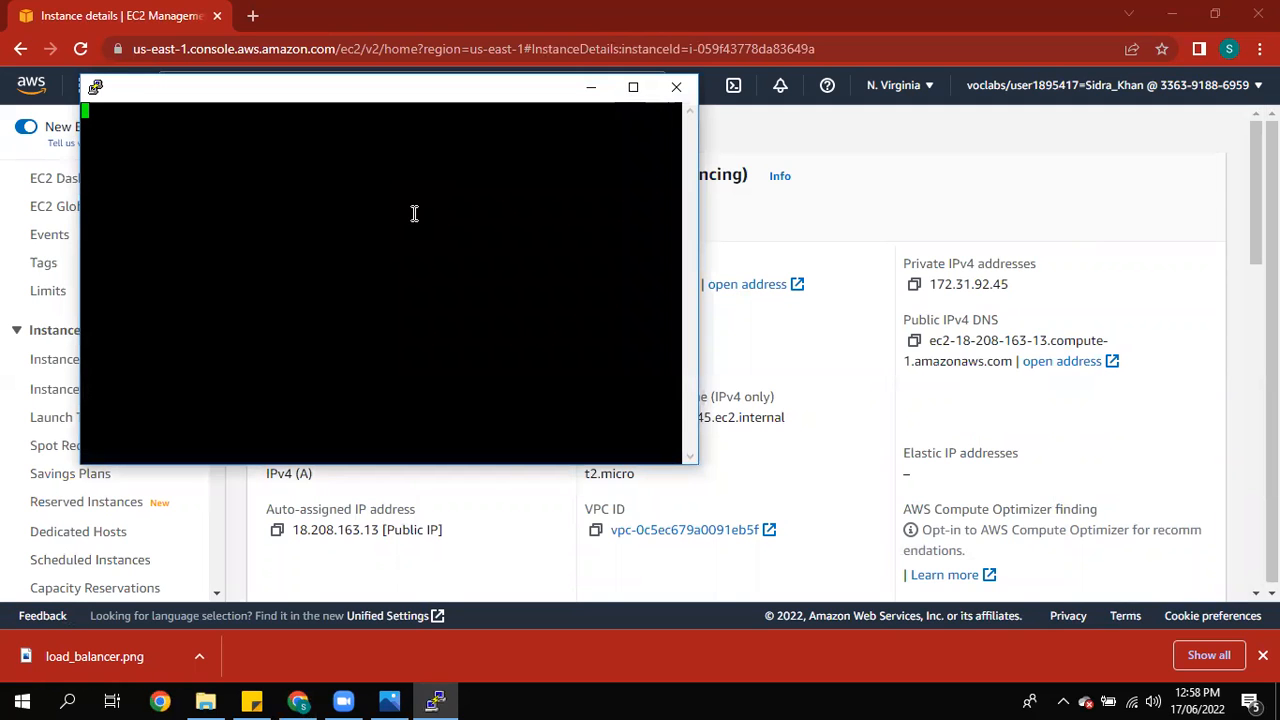
{"action": "left_click", "coordinate": [723, 417]}
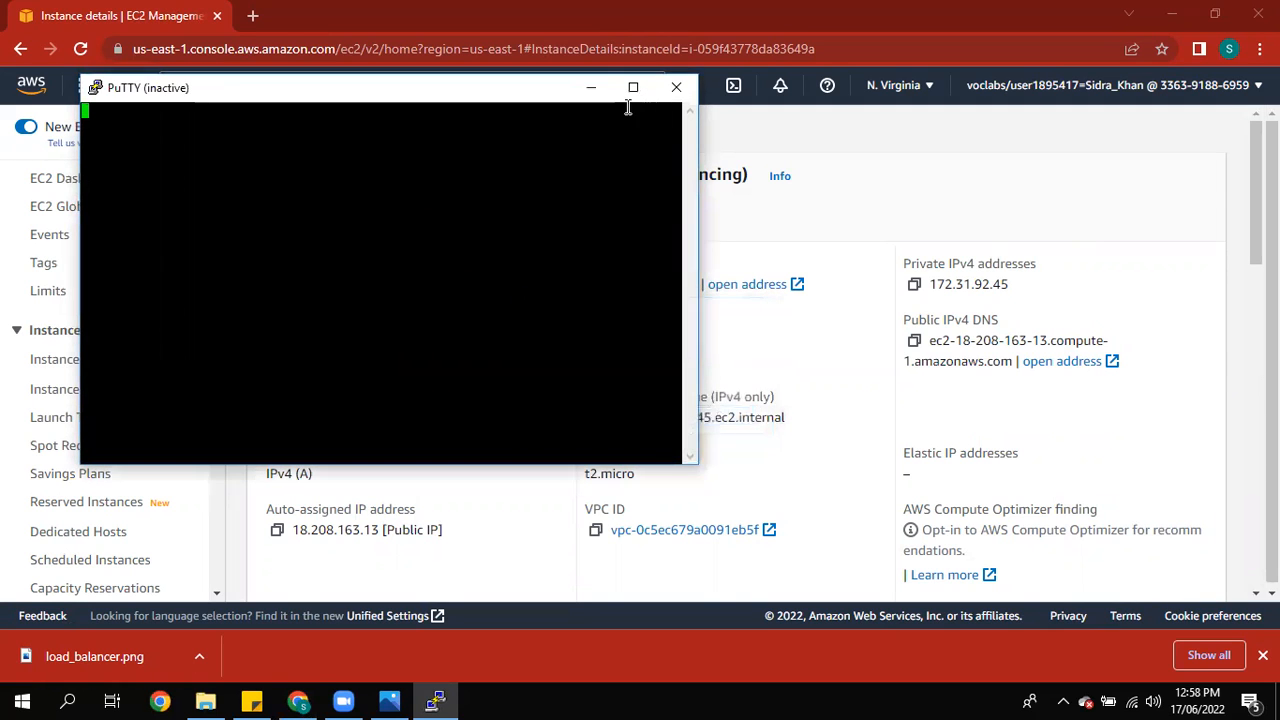
{"action": "left_click", "coordinate": [591, 87]}
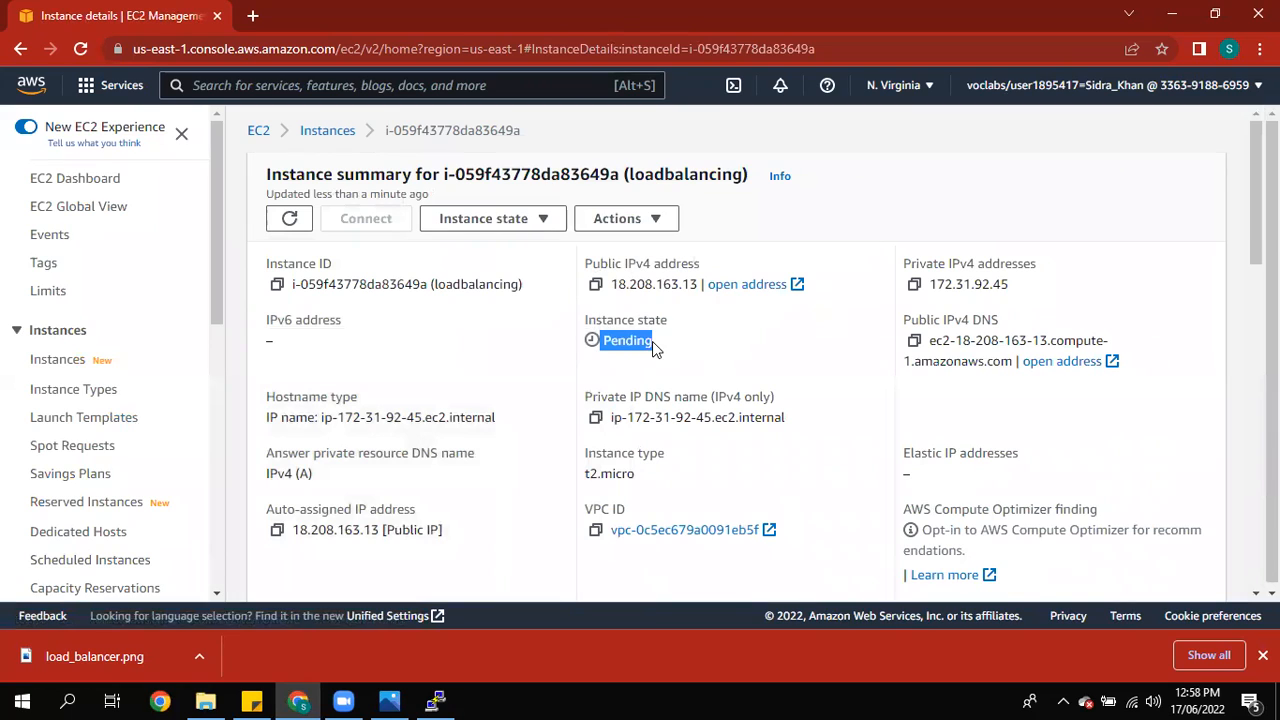
Step: Refresh the instances list, reopen the loadbalancing instance and copy its public IPv4 address
{"action": "left_click", "coordinate": [70, 360]}
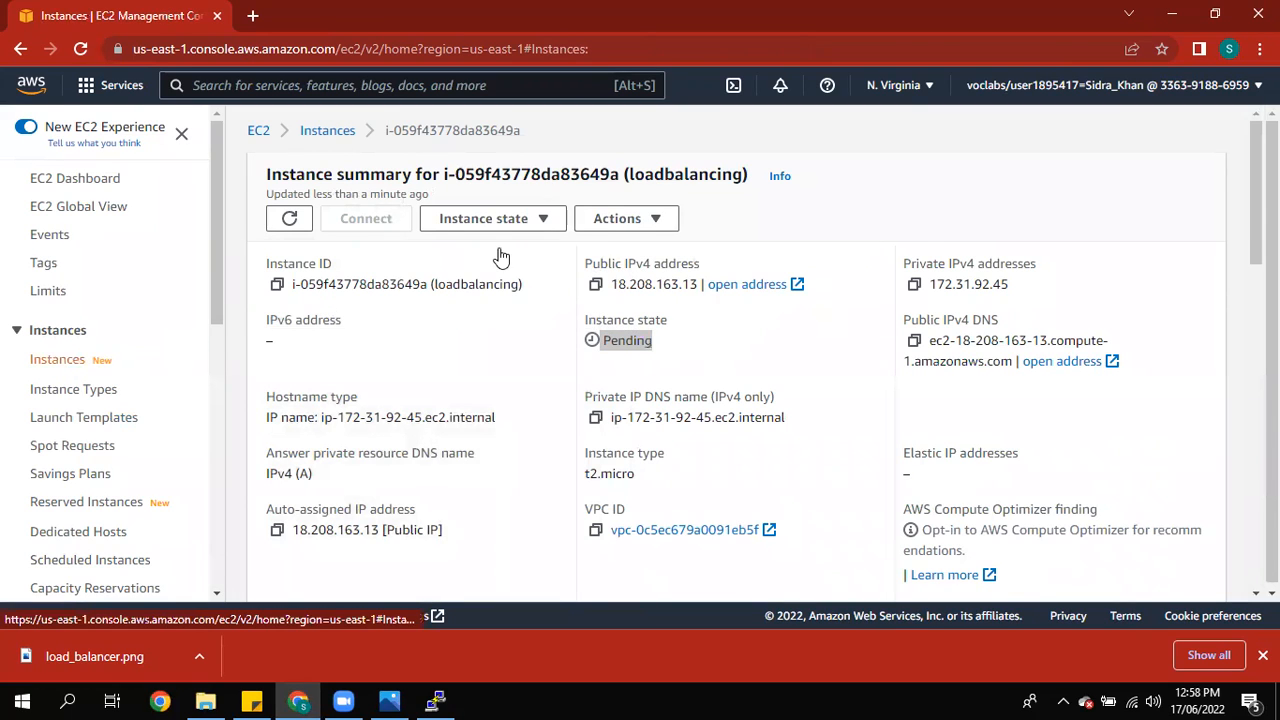
{"action": "left_click", "coordinate": [636, 131]}
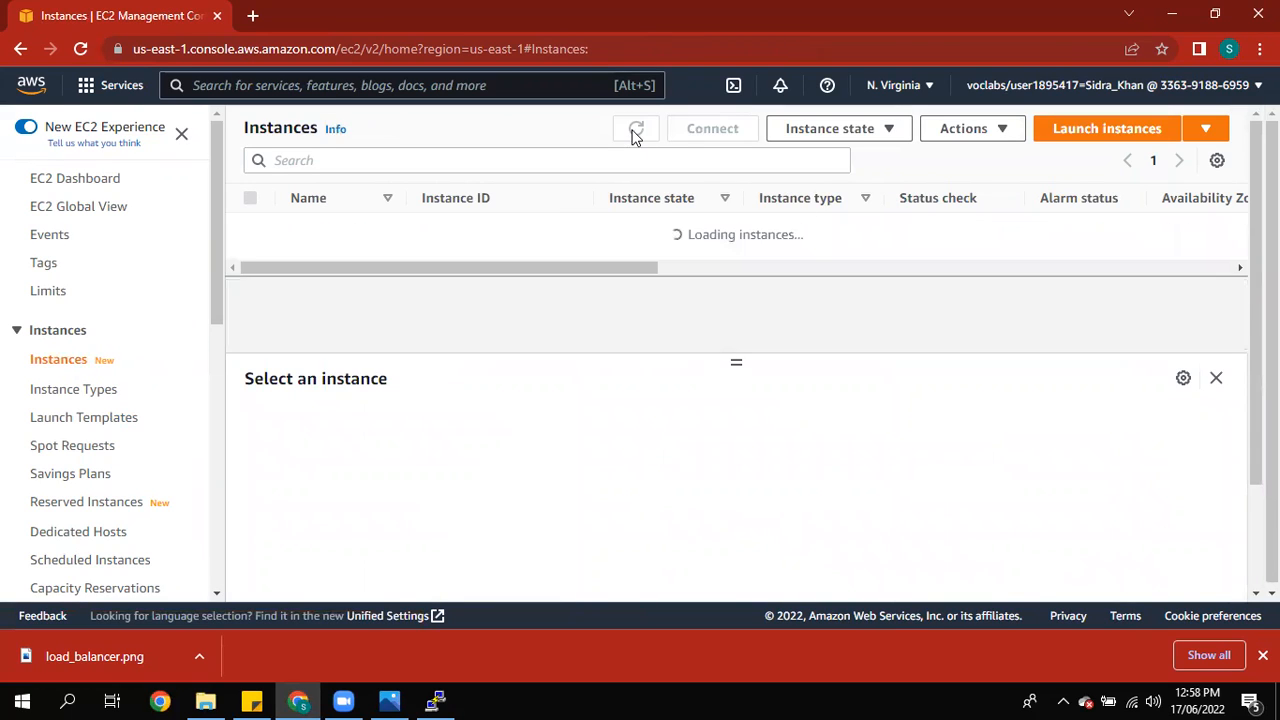
{"action": "left_click", "coordinate": [465, 322]}
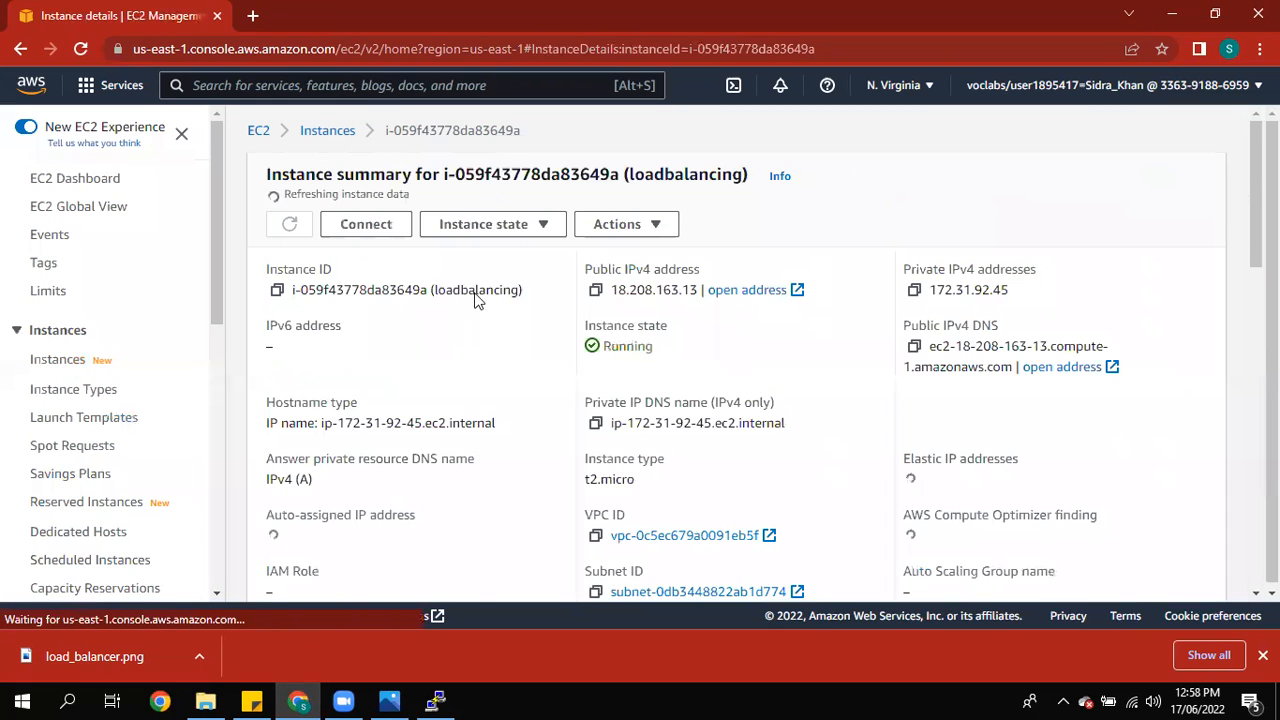
{"action": "left_click", "coordinate": [595, 285]}
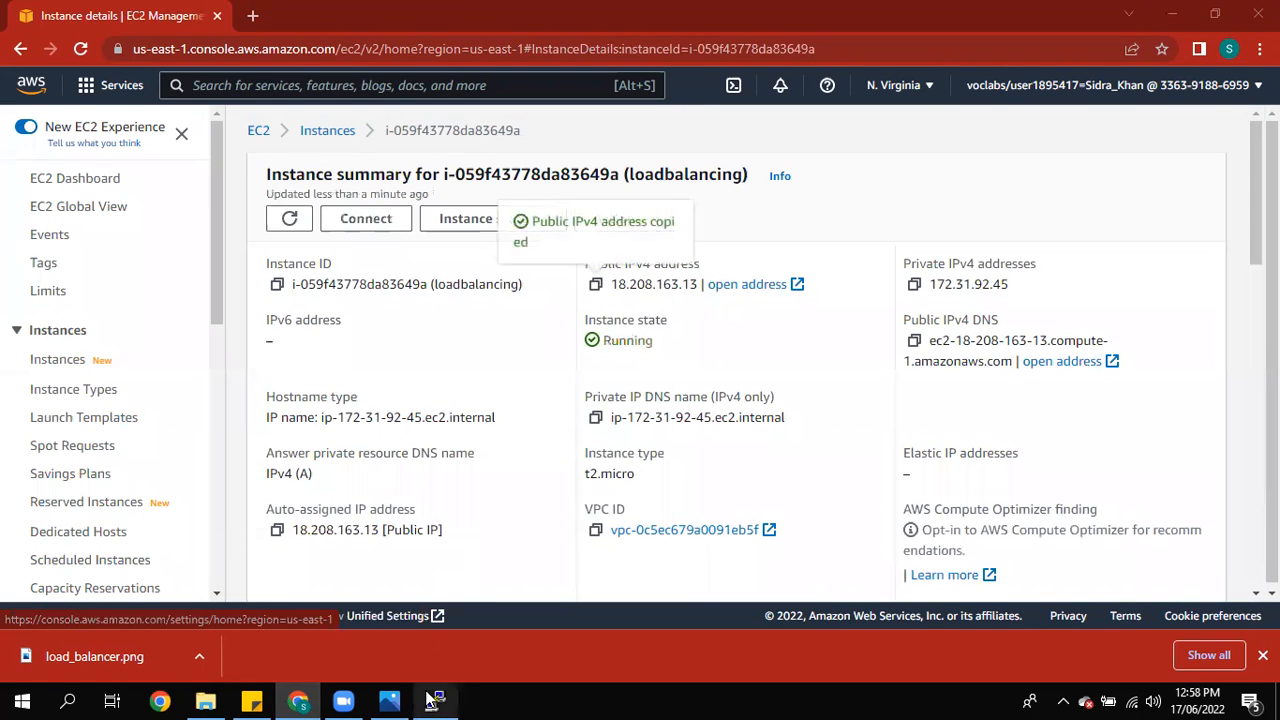
Step: Close the inactive PuTTY window and launch PuTTY again
{"action": "left_click", "coordinate": [430, 700]}
{"action": "left_click", "coordinate": [672, 86]}
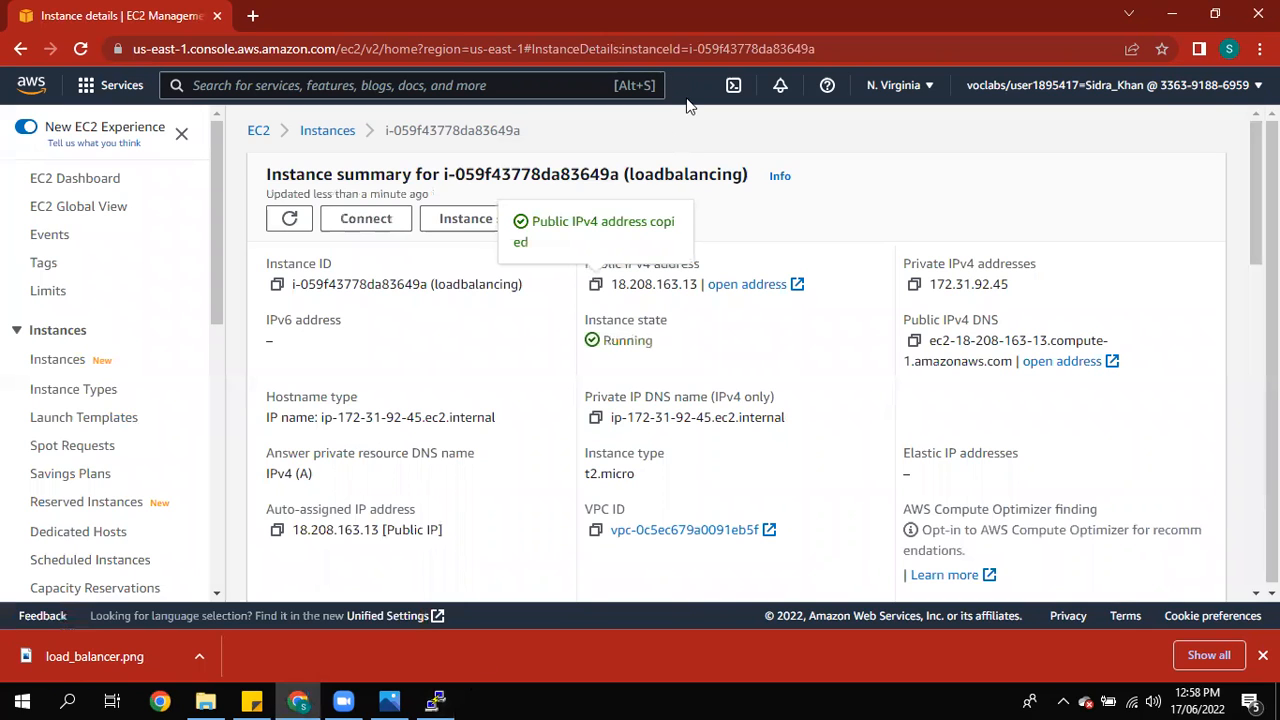
{"action": "left_click", "coordinate": [22, 700]}
{"action": "type", "text": "put"}
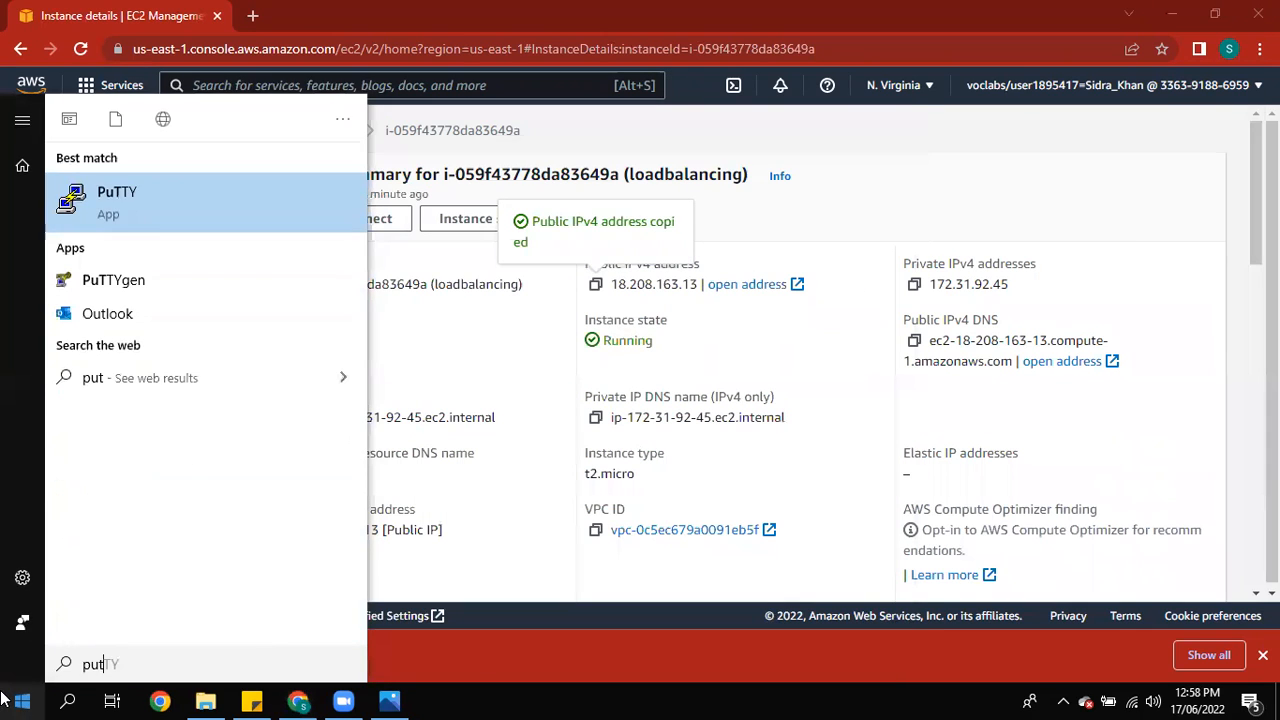
{"action": "left_click", "coordinate": [137, 199]}
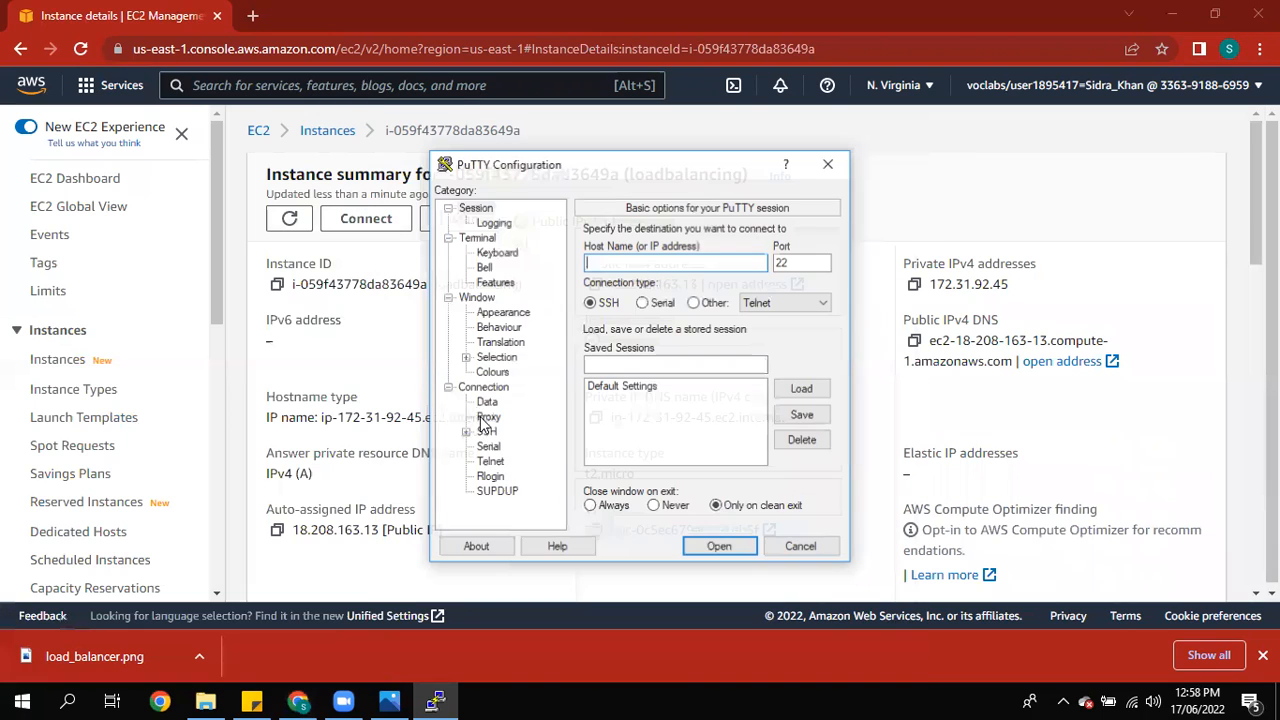
Step: Open a PuTTY SSH session to 18.208.163.13 authenticated with the mywebsite.ppk private key
{"action": "key", "text": "ctrl+v"}
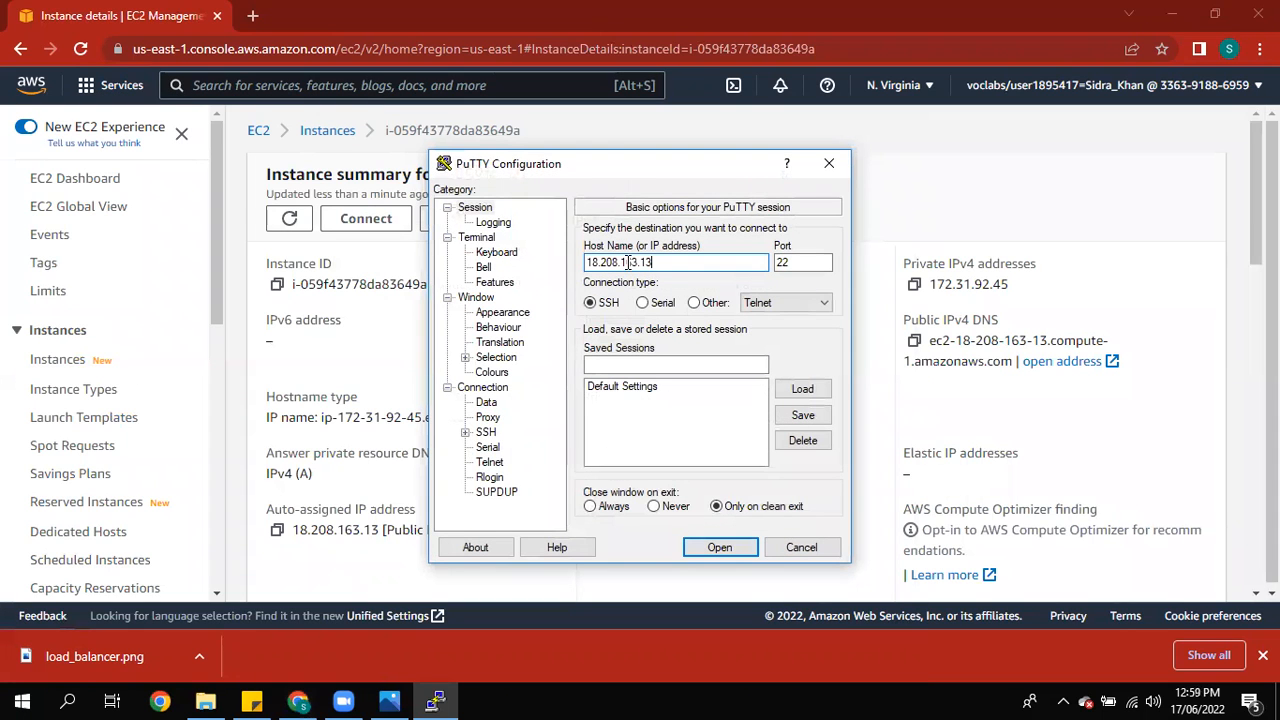
{"action": "left_click", "coordinate": [465, 432]}
{"action": "left_click", "coordinate": [502, 447]}
{"action": "left_click", "coordinate": [803, 438]}
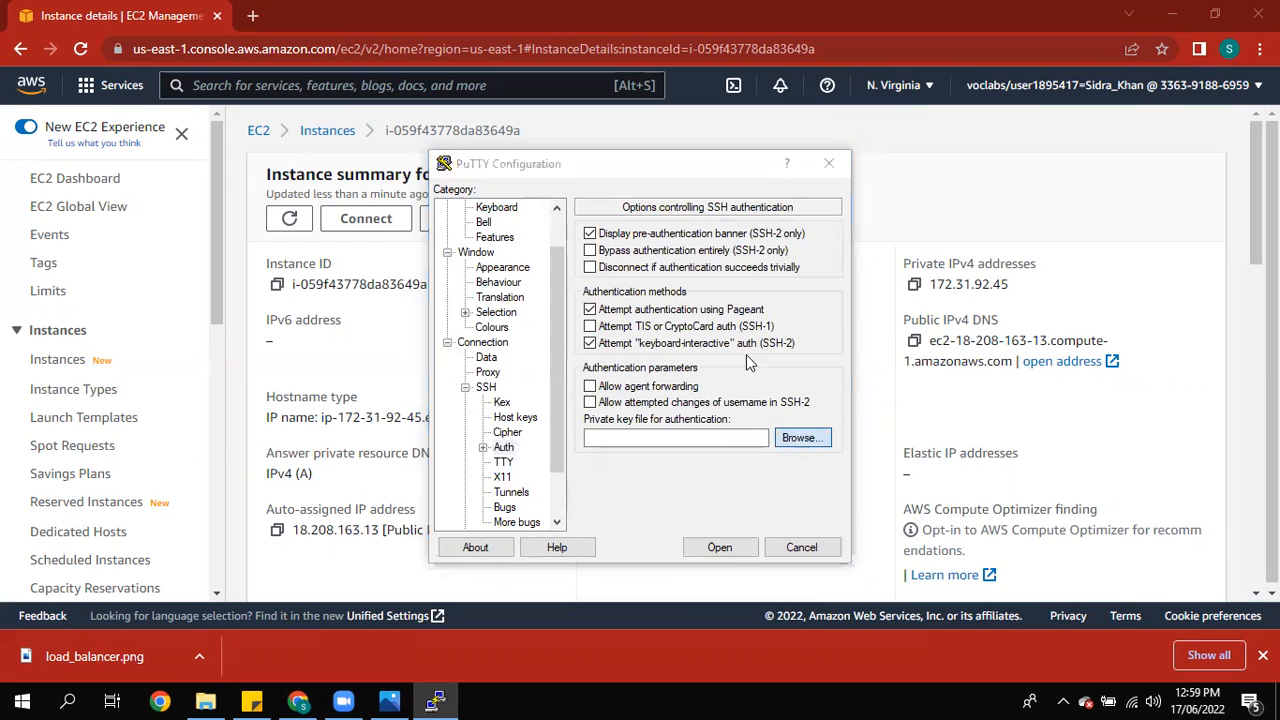
{"action": "left_click", "coordinate": [910, 325]}
{"action": "left_click", "coordinate": [903, 597]}
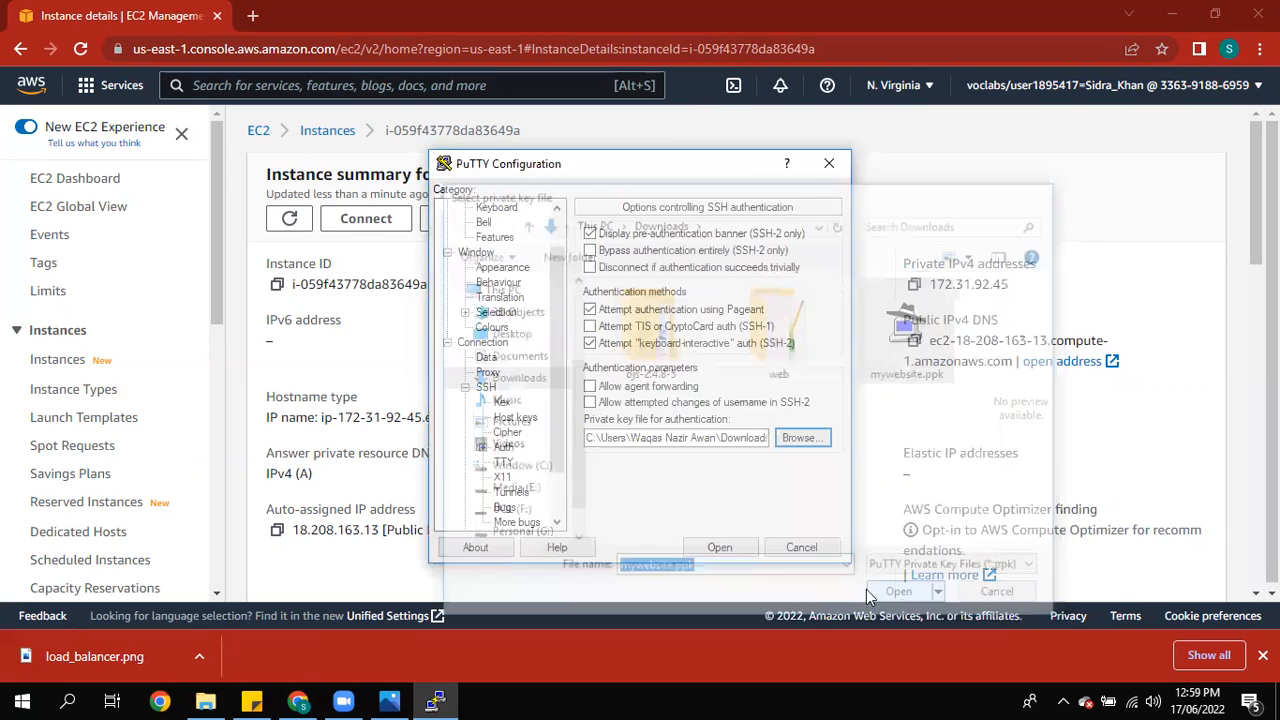
{"action": "left_click", "coordinate": [640, 545]}
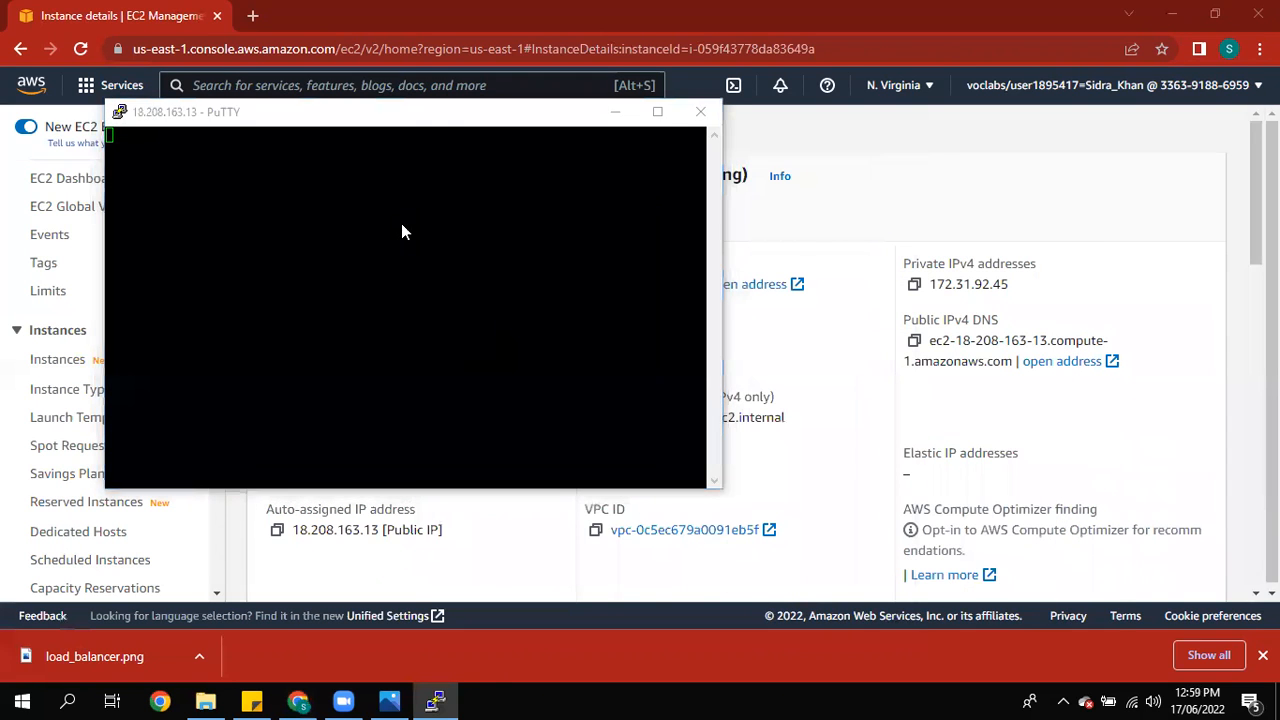
Step: Log in to the instance as ec2-user
{"action": "left_click", "coordinate": [444, 437]}
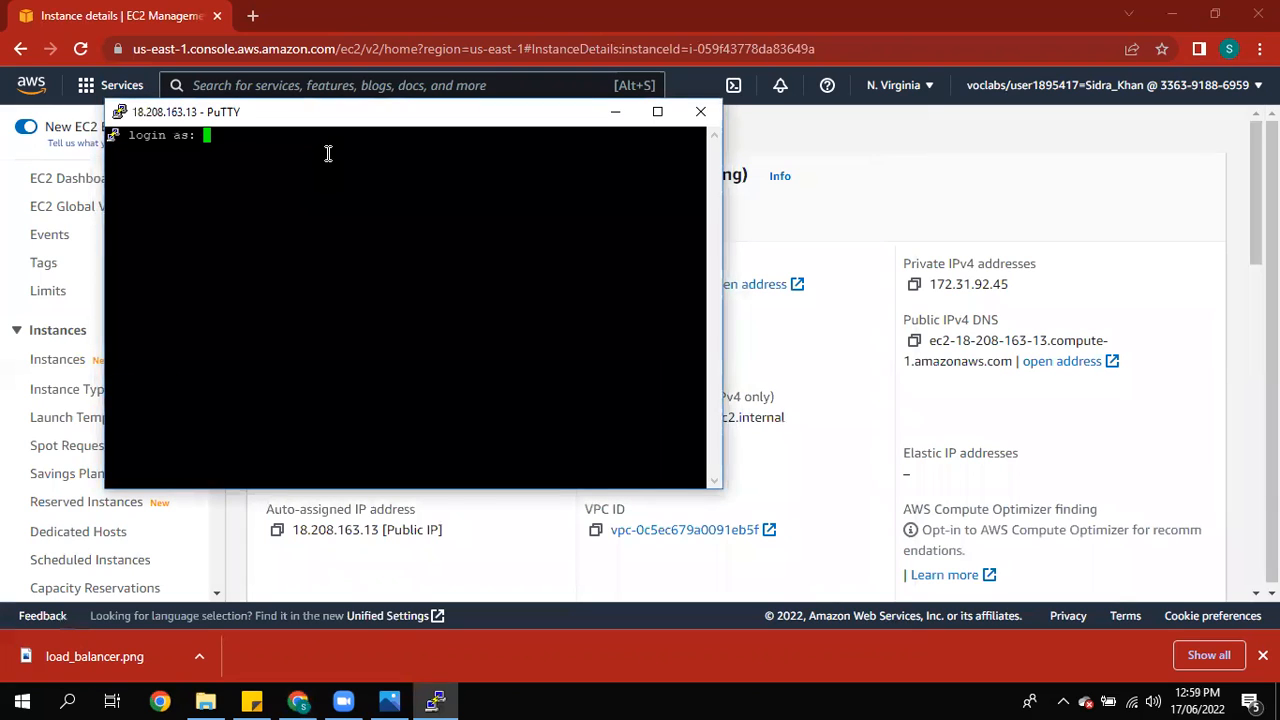
{"action": "type", "text": "ec2-user"}
{"action": "key", "text": "Return"}
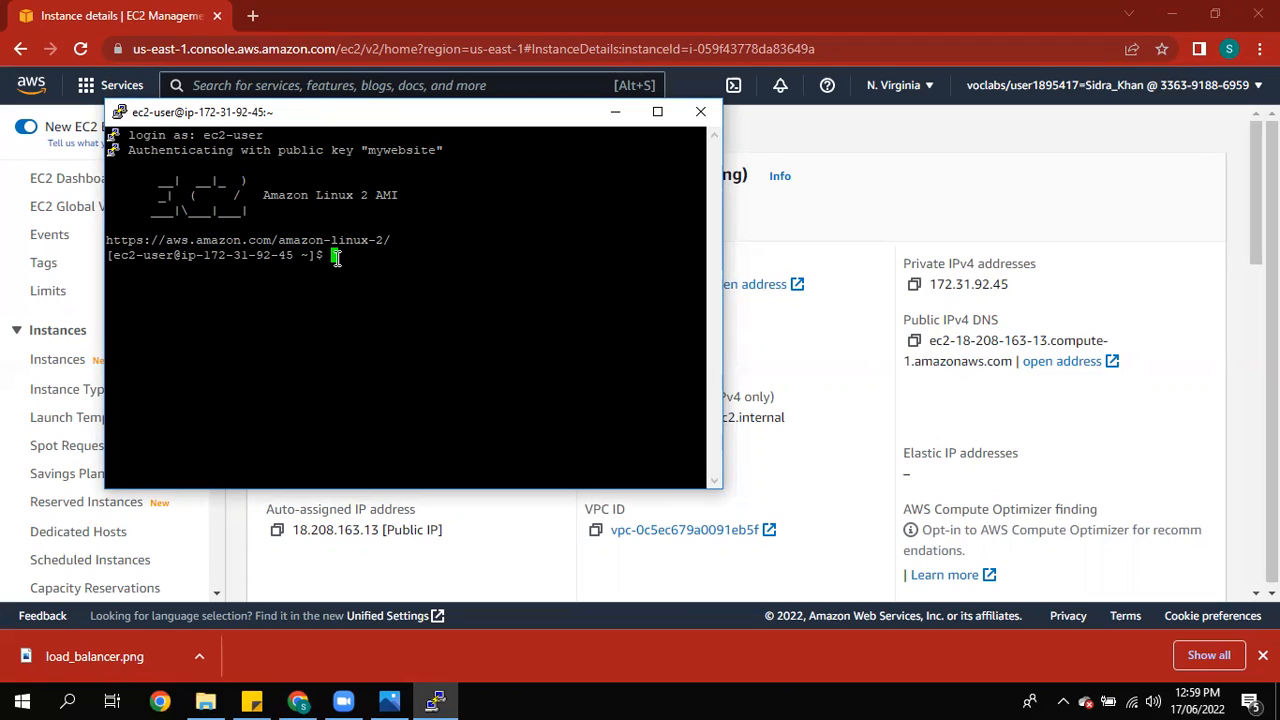
Step: Try to install the httpd package with yum install httpd
{"action": "type", "text": "yum install httpd"}
{"action": "key", "text": "Return"}
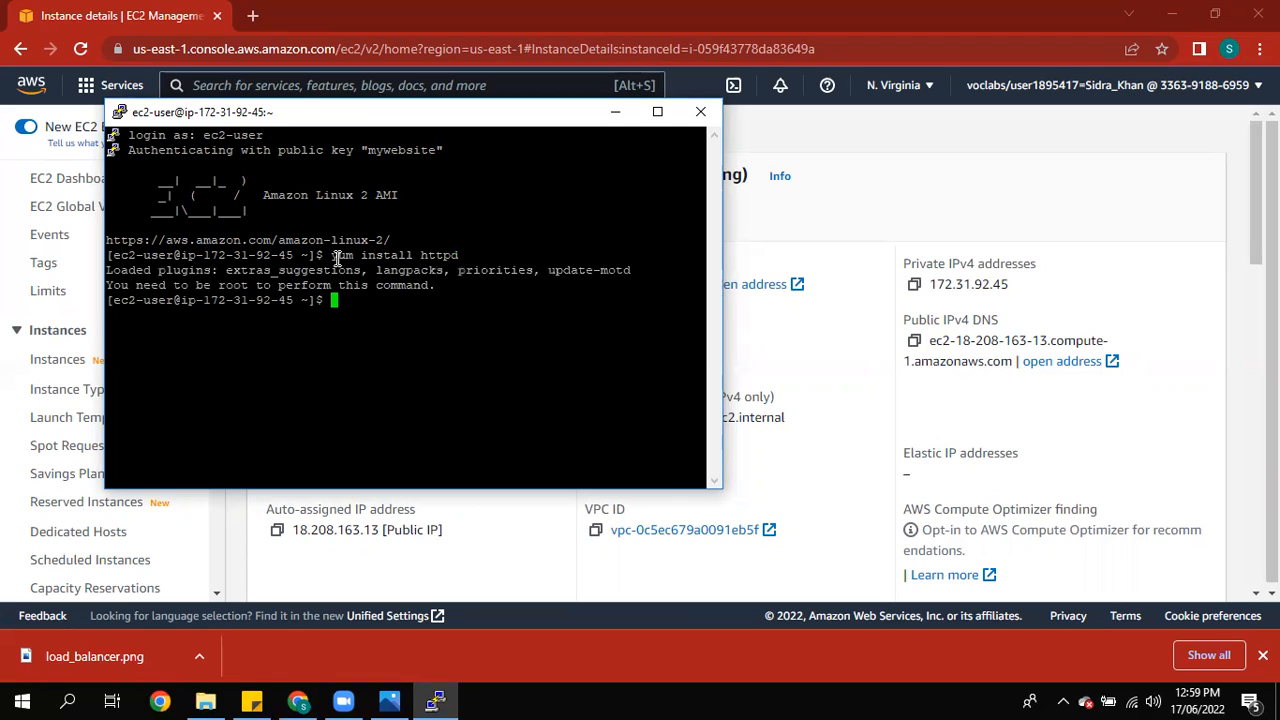
Step: Rerun the install command as sudo yum install httpd and confirm the installation
{"action": "key", "text": "Up"}
{"action": "key", "text": "Left"}
{"action": "key", "text": "Left"}
{"action": "key", "text": "Left"}
{"action": "key", "text": "Left"}
{"action": "key", "text": "Left"}
{"action": "key", "text": "Left"}
{"action": "key", "text": "Left"}
{"action": "key", "text": "Left"}
{"action": "key", "text": "Left"}
{"action": "key", "text": "Left"}
{"action": "key", "text": "Left"}
{"action": "key", "text": "Left"}
{"action": "key", "text": "Left"}
{"action": "key", "text": "Left"}
{"action": "key", "text": "Left"}
{"action": "key", "text": "Left"}
{"action": "key", "text": "Left"}
{"action": "type", "text": "sudo"}
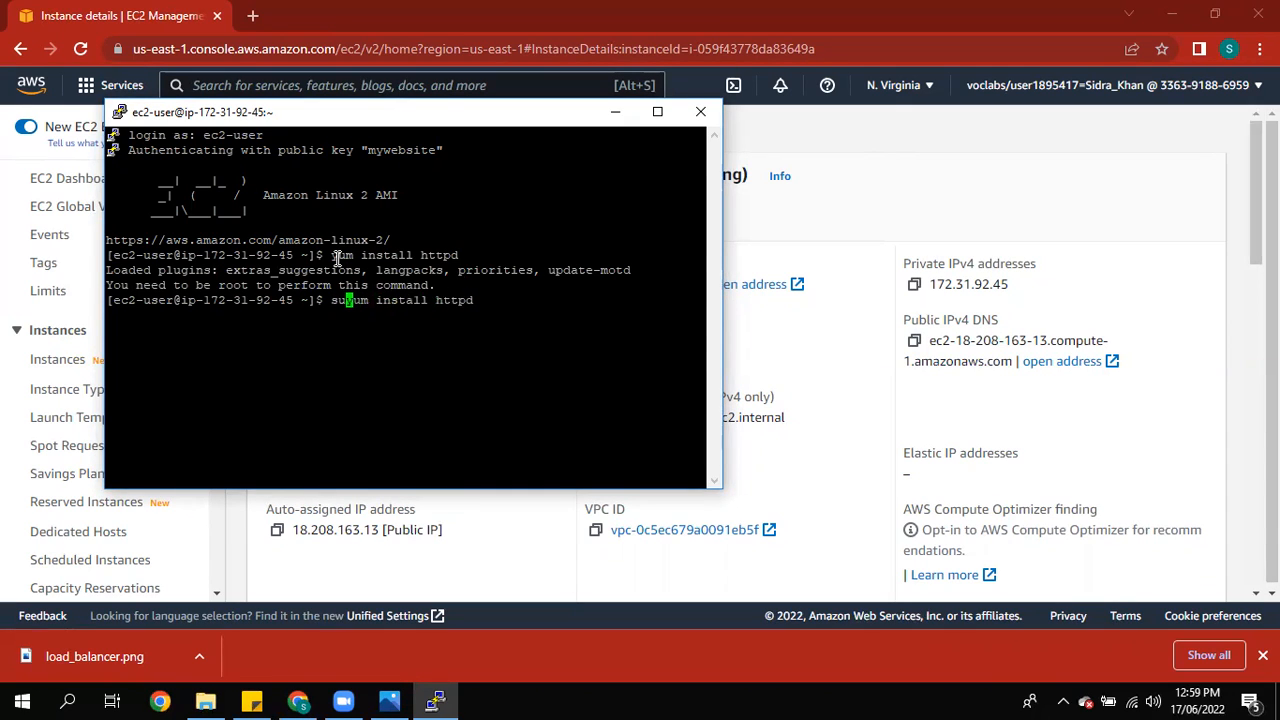
{"action": "key", "text": "Return"}
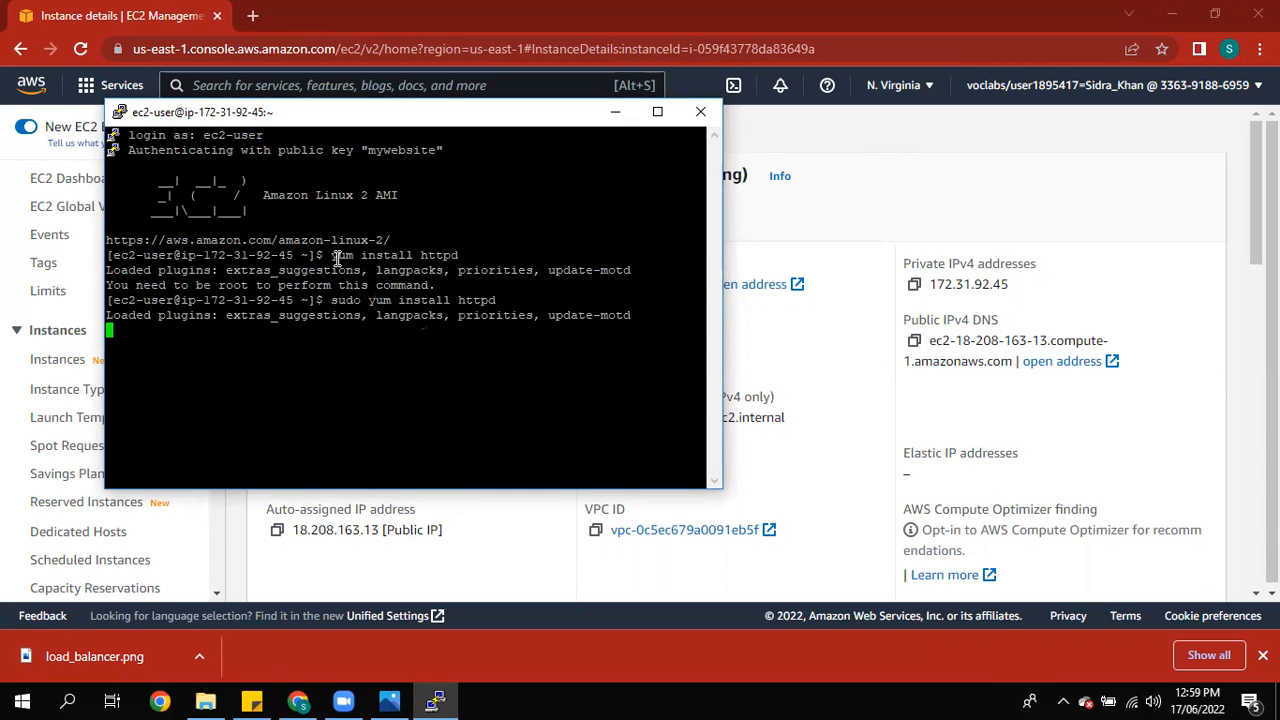
{"action": "type", "text": "y"}
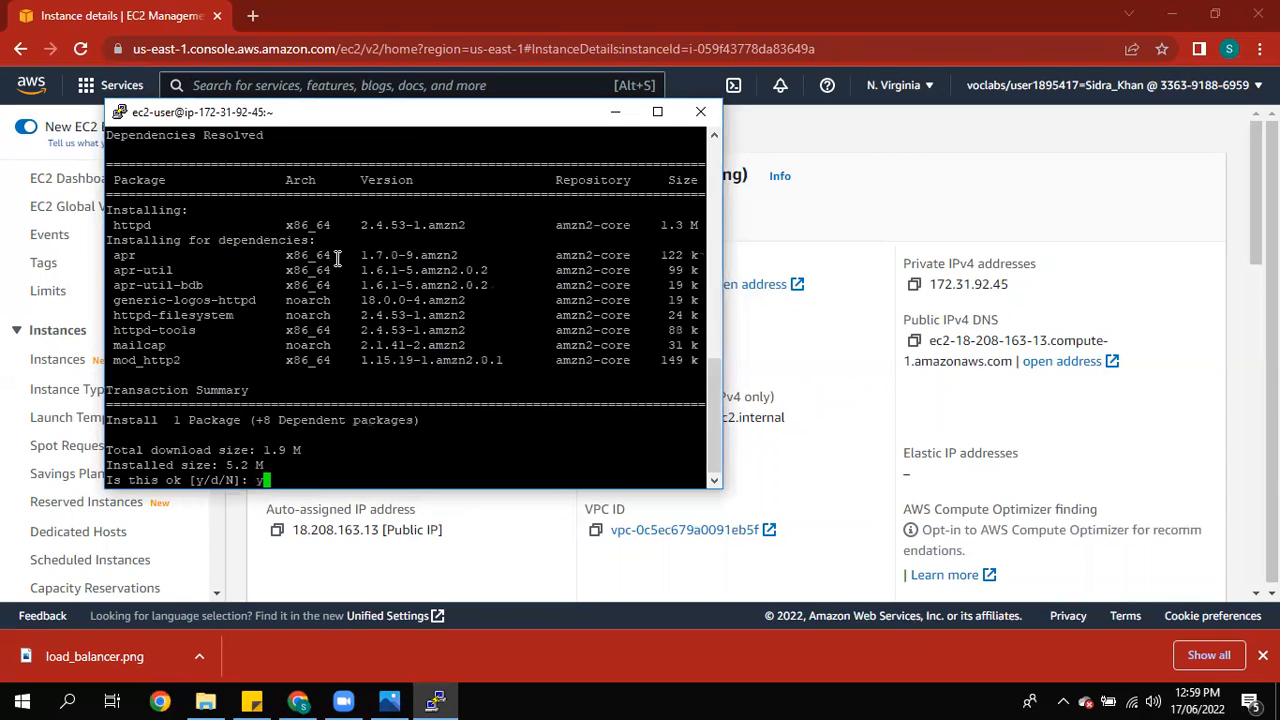
{"action": "key", "text": "Return"}
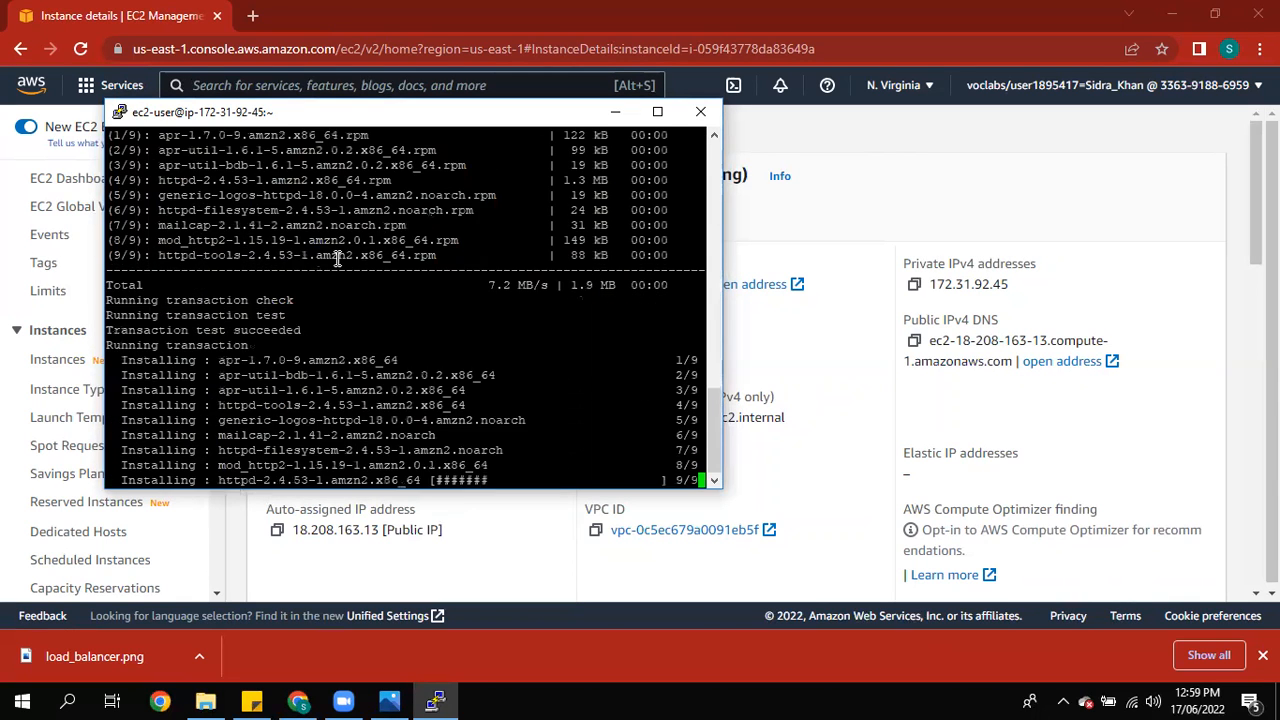
Step: Switch to a root shell with sudo -i and start the web server with systemctl start httpd.service
{"action": "type", "text": "sudo -i"}
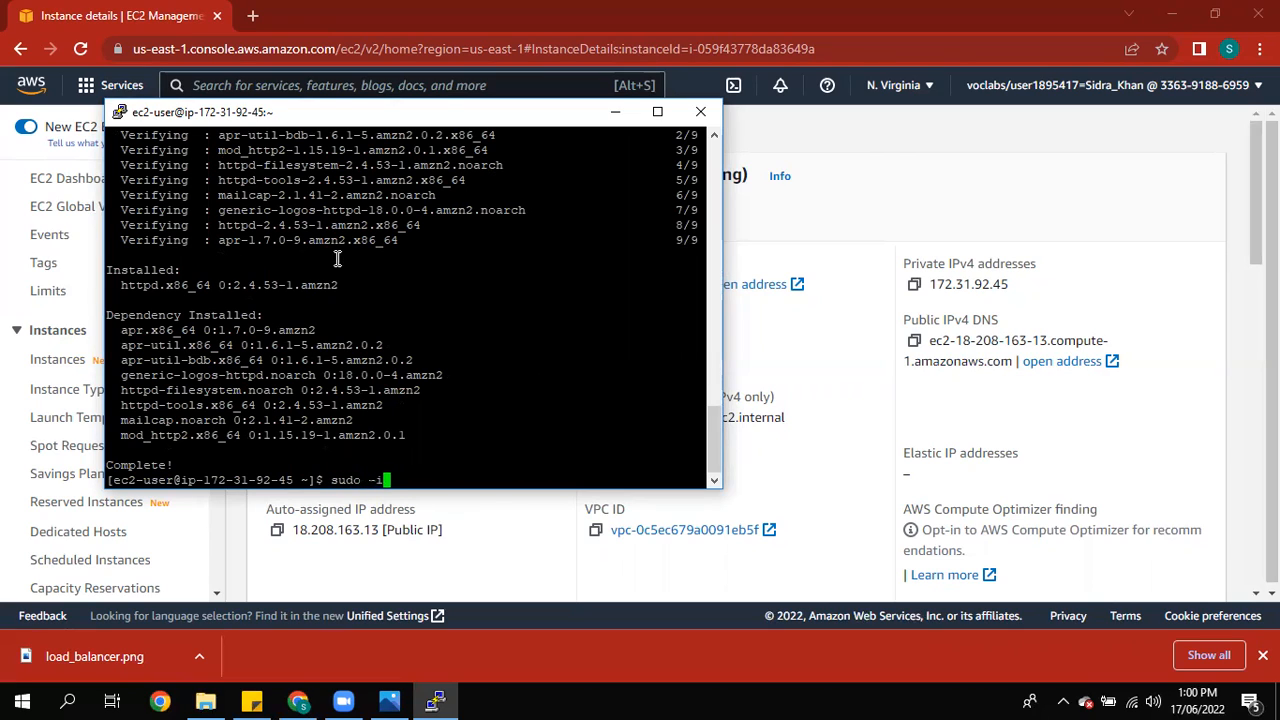
{"action": "key", "text": "Return"}
{"action": "type", "text": "system"}
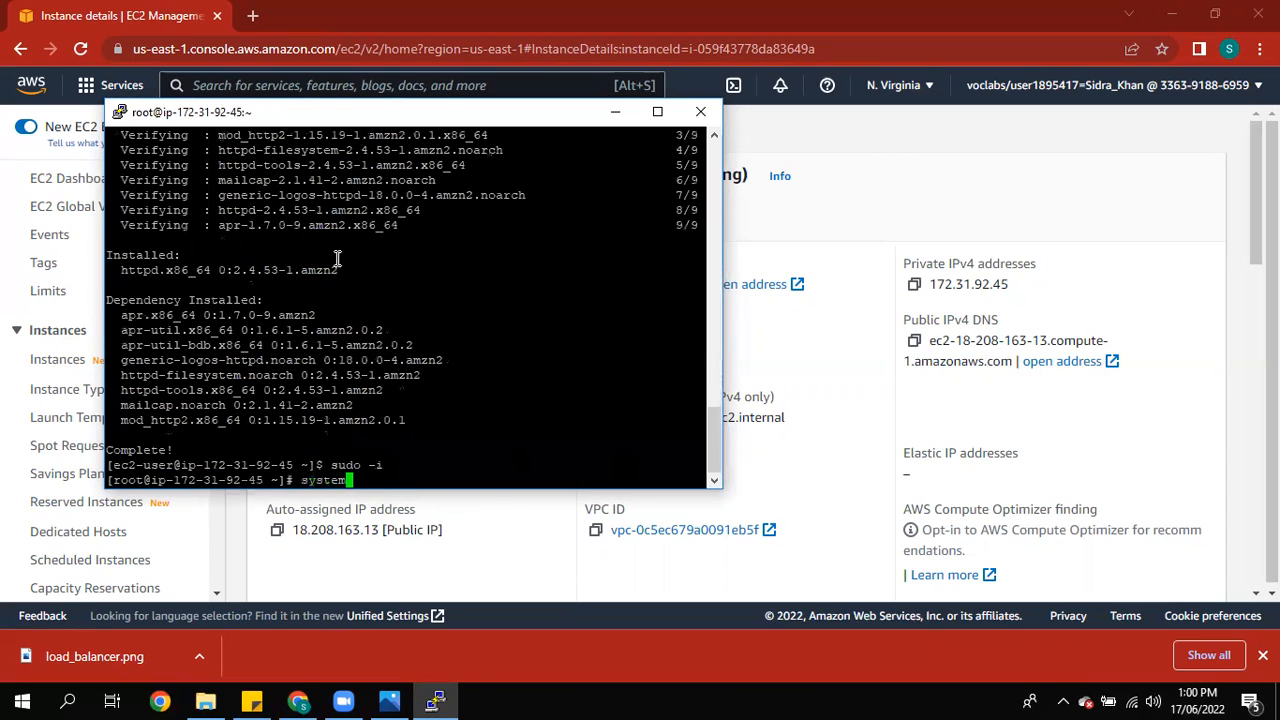
{"action": "type", "text": "ctl start httpd.servo"}
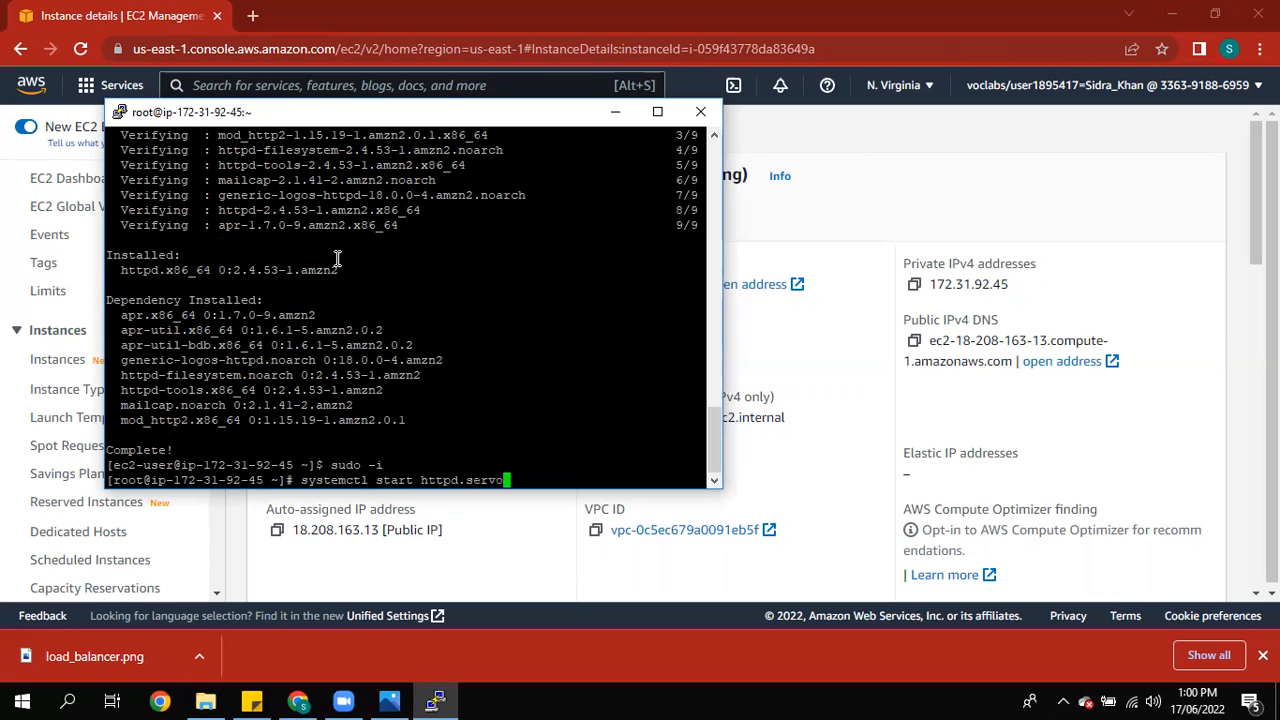
{"action": "key", "text": "BackSpace"}
{"action": "type", "text": "ice"}
{"action": "key", "text": "Return"}
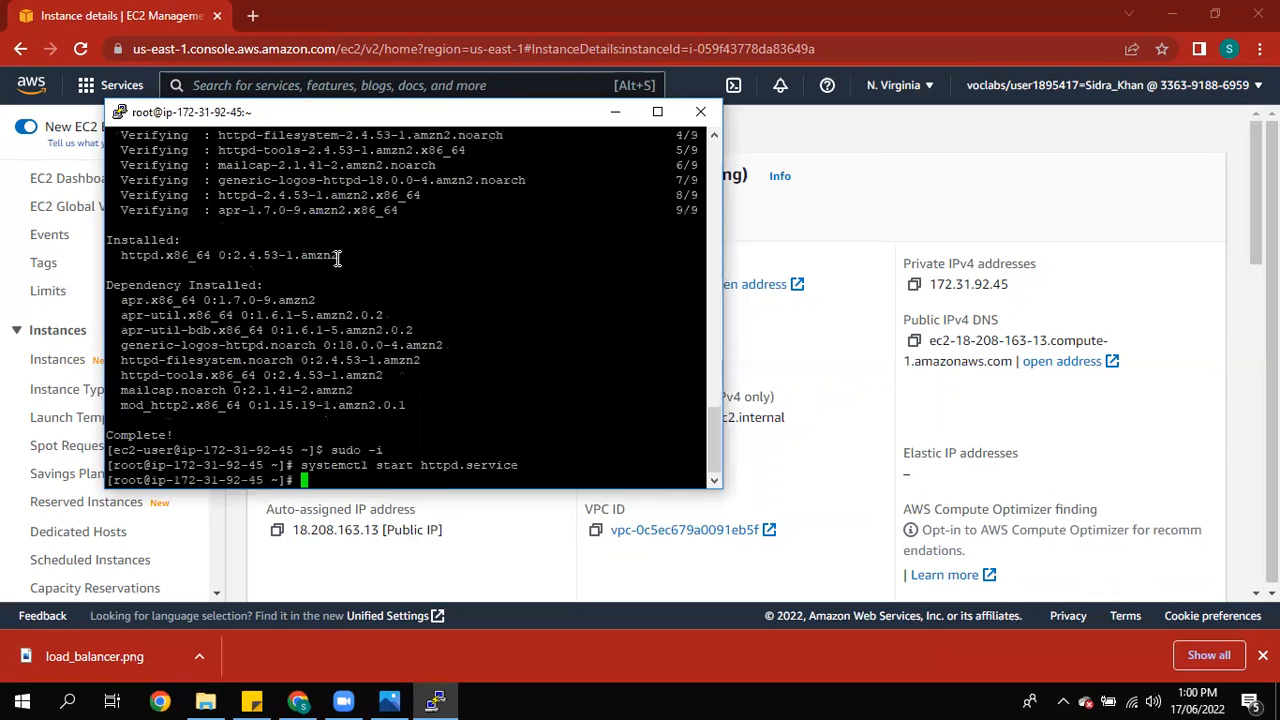
Step: Check the httpd.service status with systemctl and dismiss the connection error
{"action": "key", "text": "Up"}
{"action": "key", "text": "Left"}
{"action": "key", "text": "Left"}
{"action": "key", "text": "Left"}
{"action": "key", "text": "Left"}
{"action": "key", "text": "Left"}
{"action": "key", "text": "Left"}
{"action": "key", "text": "Left"}
{"action": "key", "text": "Left"}
{"action": "key", "text": "Left"}
{"action": "key", "text": "Left"}
{"action": "key", "text": "Left"}
{"action": "key", "text": "Left"}
{"action": "key", "text": "Left"}
{"action": "key", "text": "Left"}
{"action": "key", "text": "Left"}
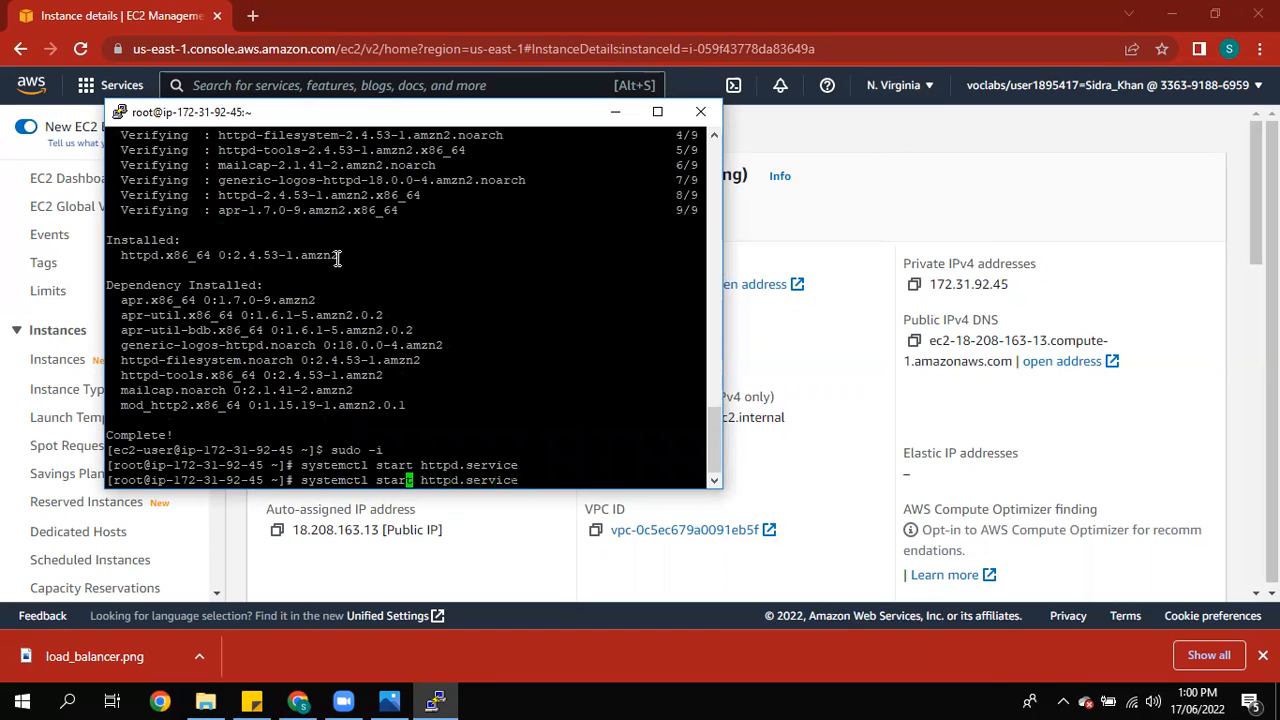
{"action": "key", "text": "Right"}
{"action": "key", "text": "BackSpace"}
{"action": "key", "text": "BackSpace"}
{"action": "type", "text": "tus"}
{"action": "key", "text": "Return"}
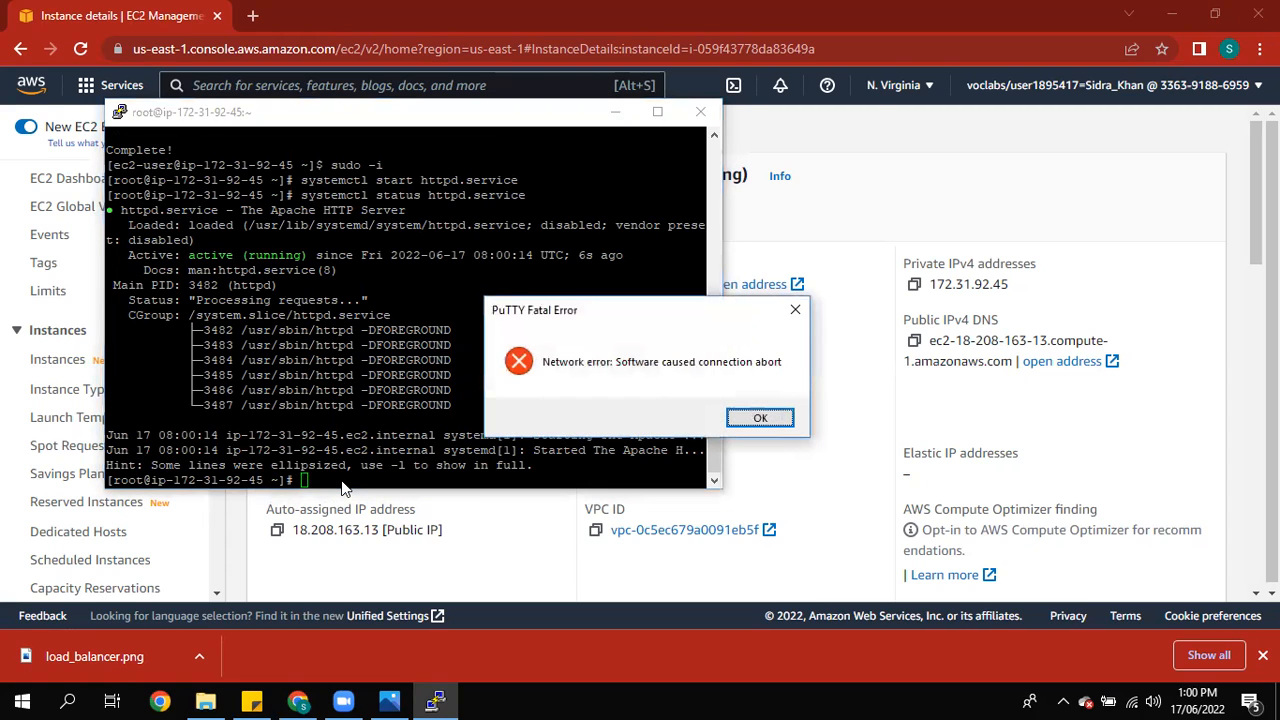
{"action": "left_click", "coordinate": [758, 418]}
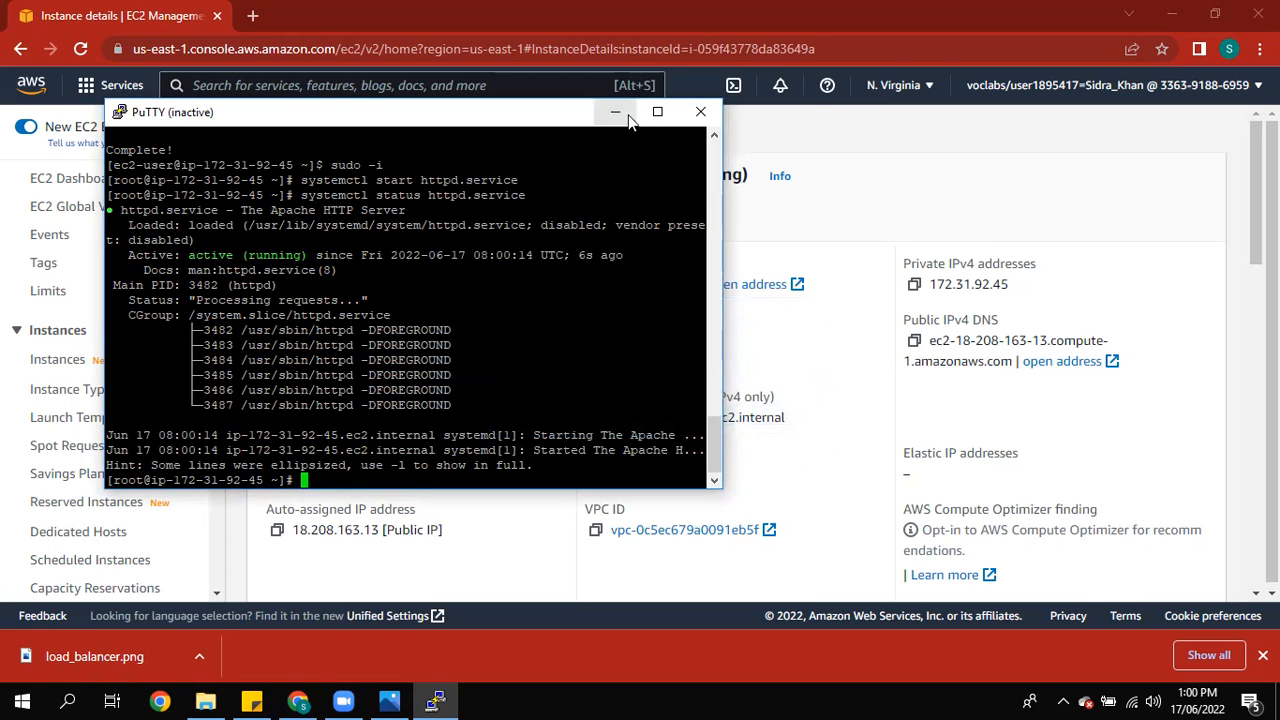
Step: Close the inactive PuTTY window and start PuTTY again
{"action": "left_click", "coordinate": [702, 113]}
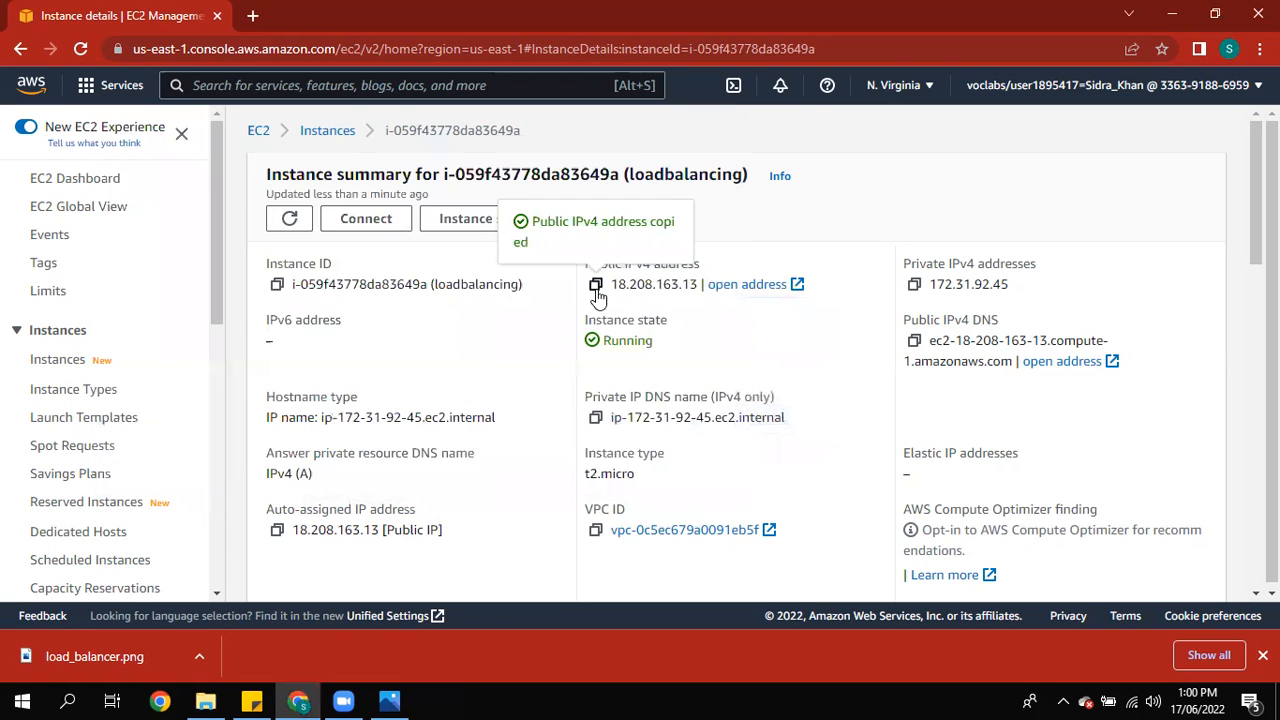
{"action": "left_click", "coordinate": [5, 698]}
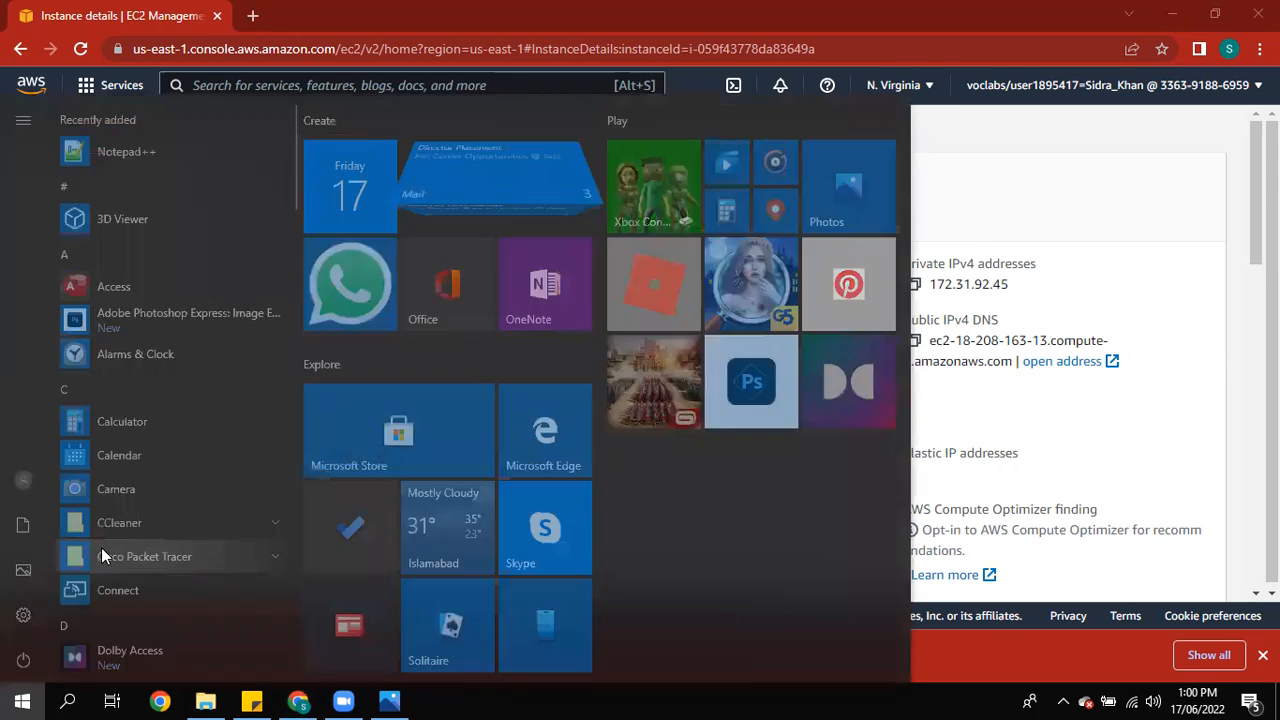
{"action": "type", "text": "put"}
{"action": "left_click", "coordinate": [214, 208]}
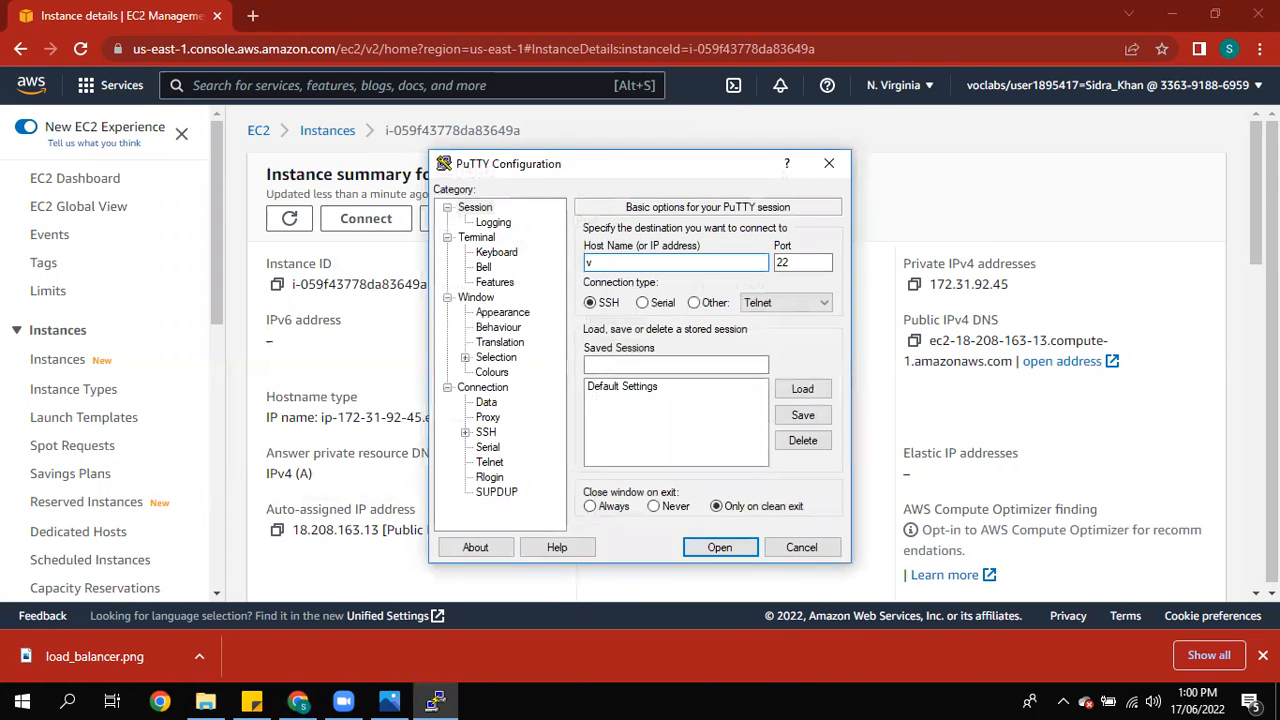
Step: Open an SSH session to the copied public IP address using the mywebsite.ppk private key for authentication
{"action": "type", "text": "18.208.163.13"}
{"action": "left_click", "coordinate": [465, 432]}
{"action": "left_click", "coordinate": [503, 447]}
{"action": "left_click", "coordinate": [797, 434]}
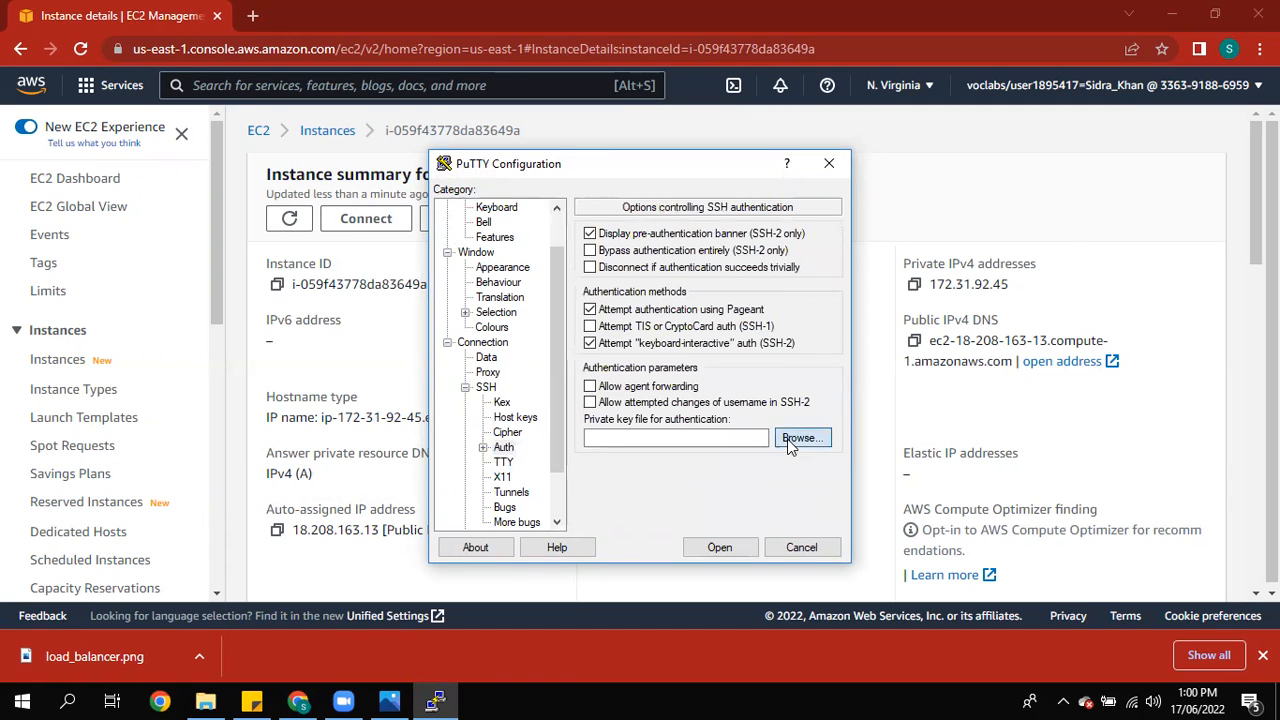
{"action": "left_click", "coordinate": [895, 378]}
{"action": "left_click", "coordinate": [905, 596]}
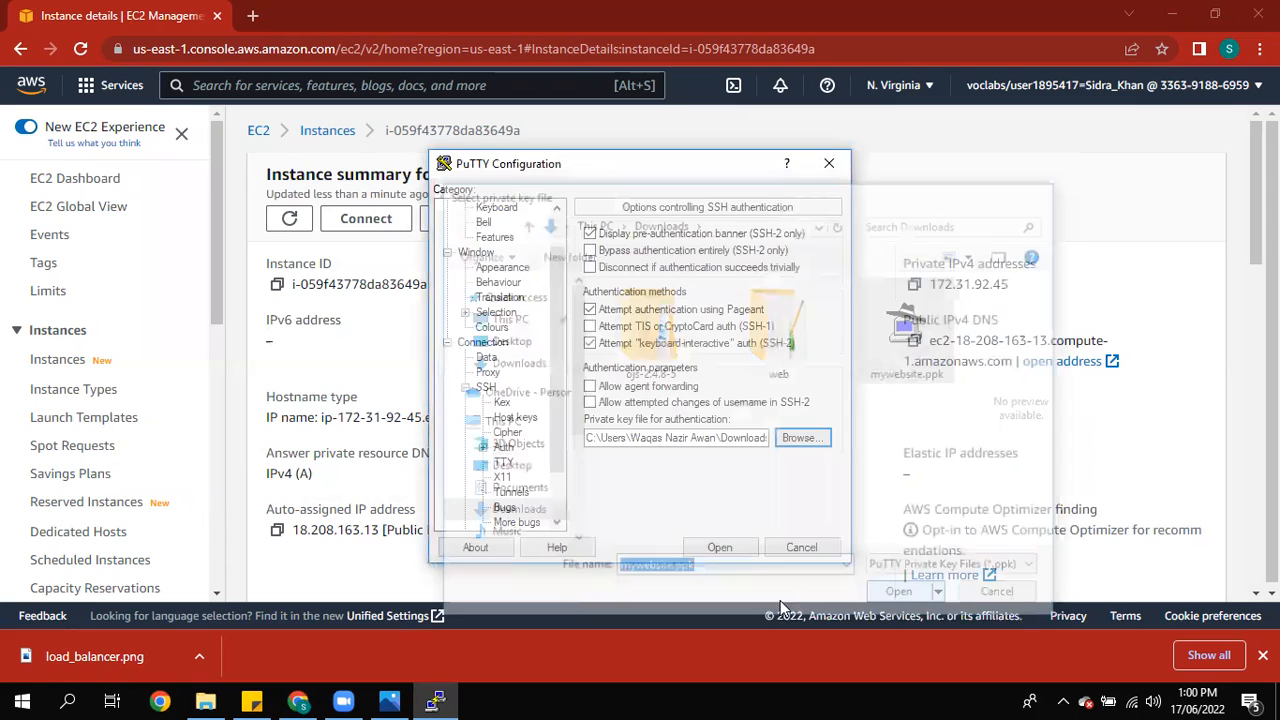
{"action": "left_click", "coordinate": [727, 548]}
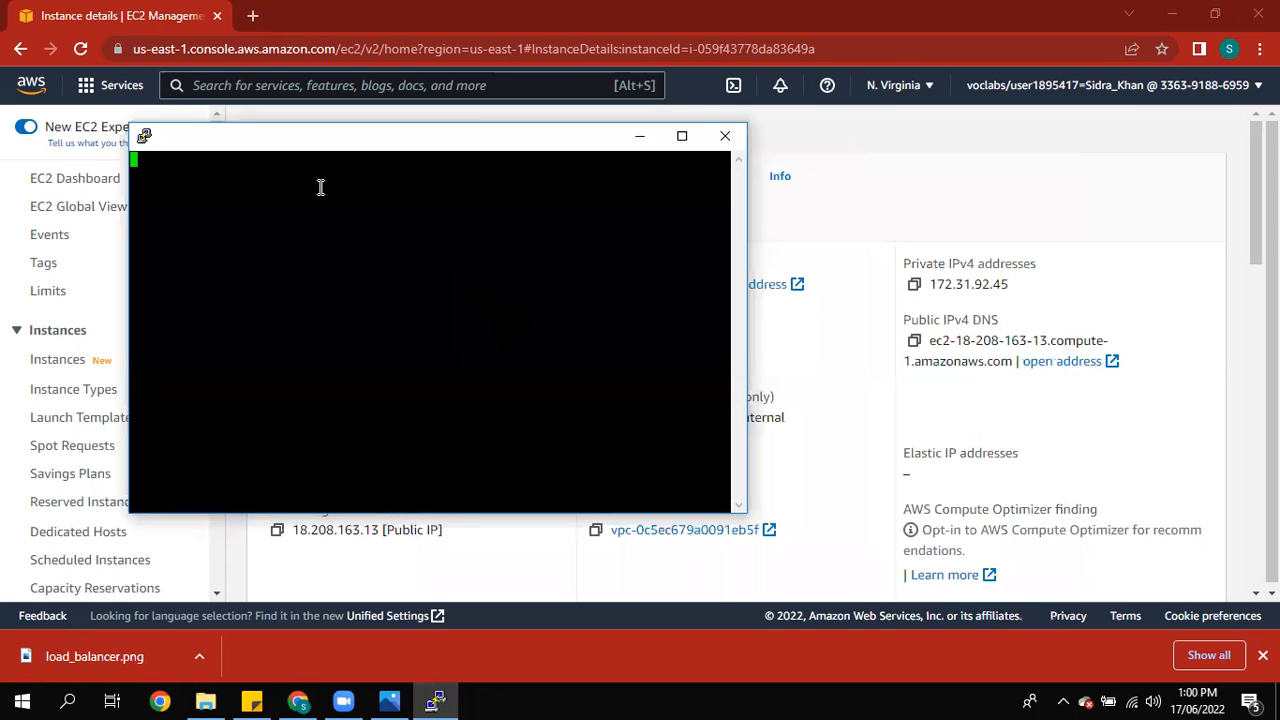
Step: Log in as ec2-user and switch to a root shell with sudo -i
{"action": "type", "text": "ec2-user"}
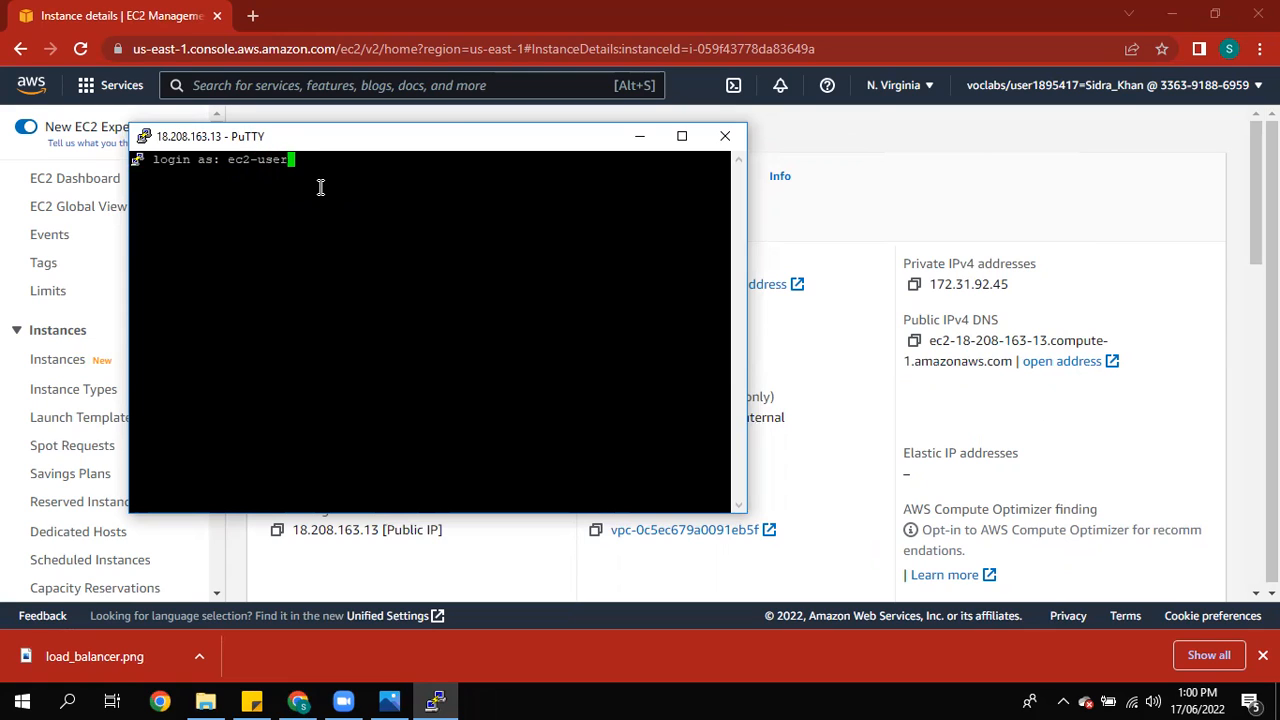
{"action": "key", "text": "Return"}
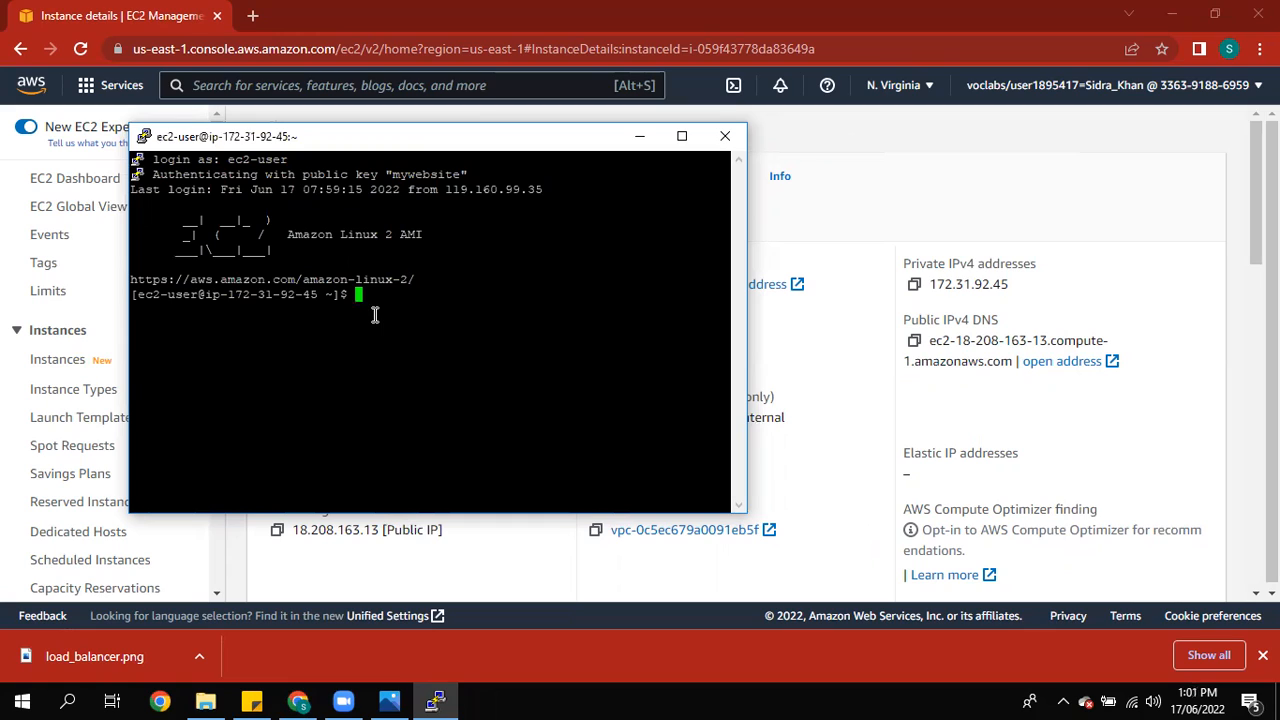
{"action": "type", "text": "sudo -i"}
{"action": "key", "text": "Return"}
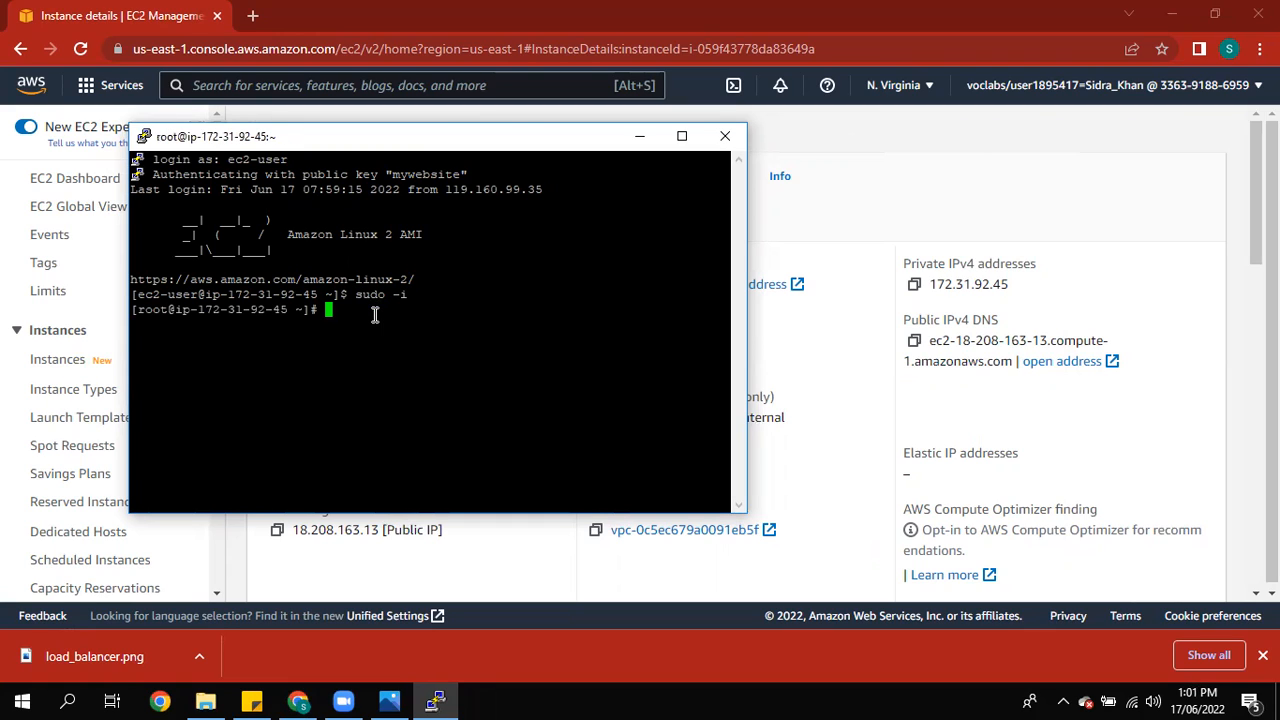
Step: Check the status of the httpd service with systemctl status httpd
{"action": "type", "text": "systemctl status httpd"}
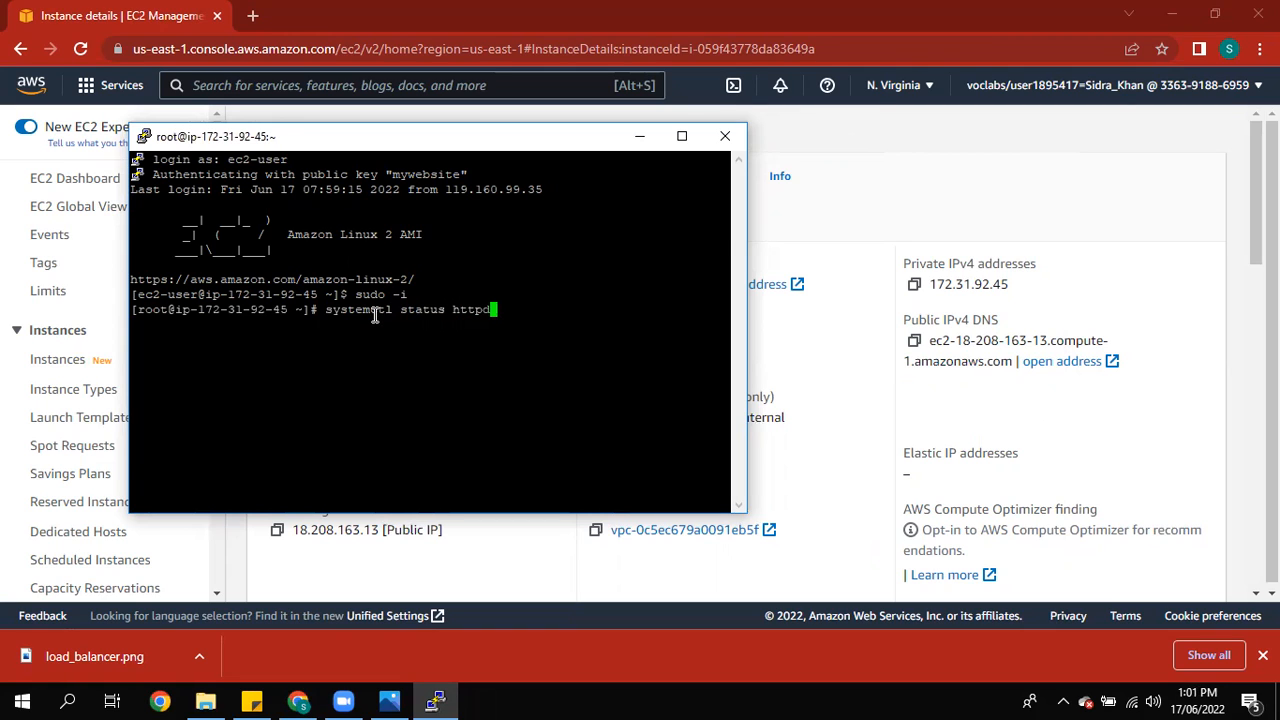
{"action": "key", "text": "Return"}
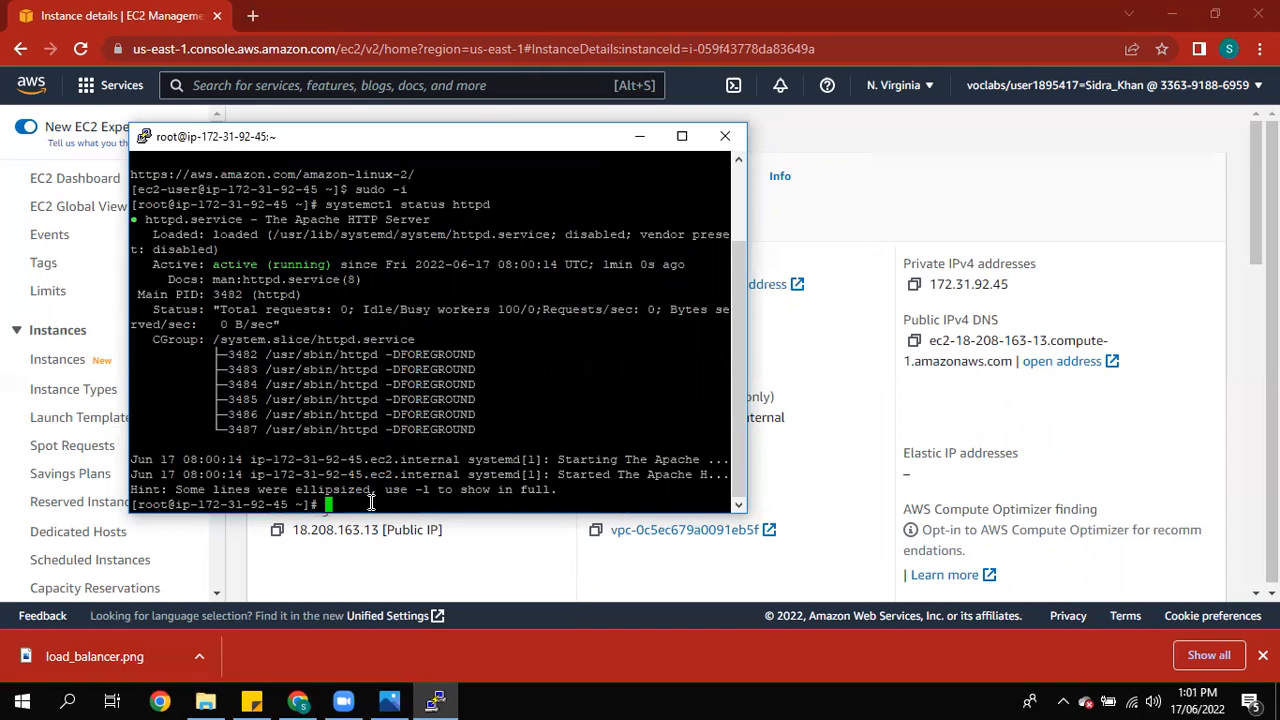
Step: Write the page text "I am $(hostname -f)" into /var/www/html/index.html with echo
{"action": "type", "text": "echo \"I am $(hot"}
{"action": "key", "text": "BackSpace"}
{"action": "type", "text": "stname "}
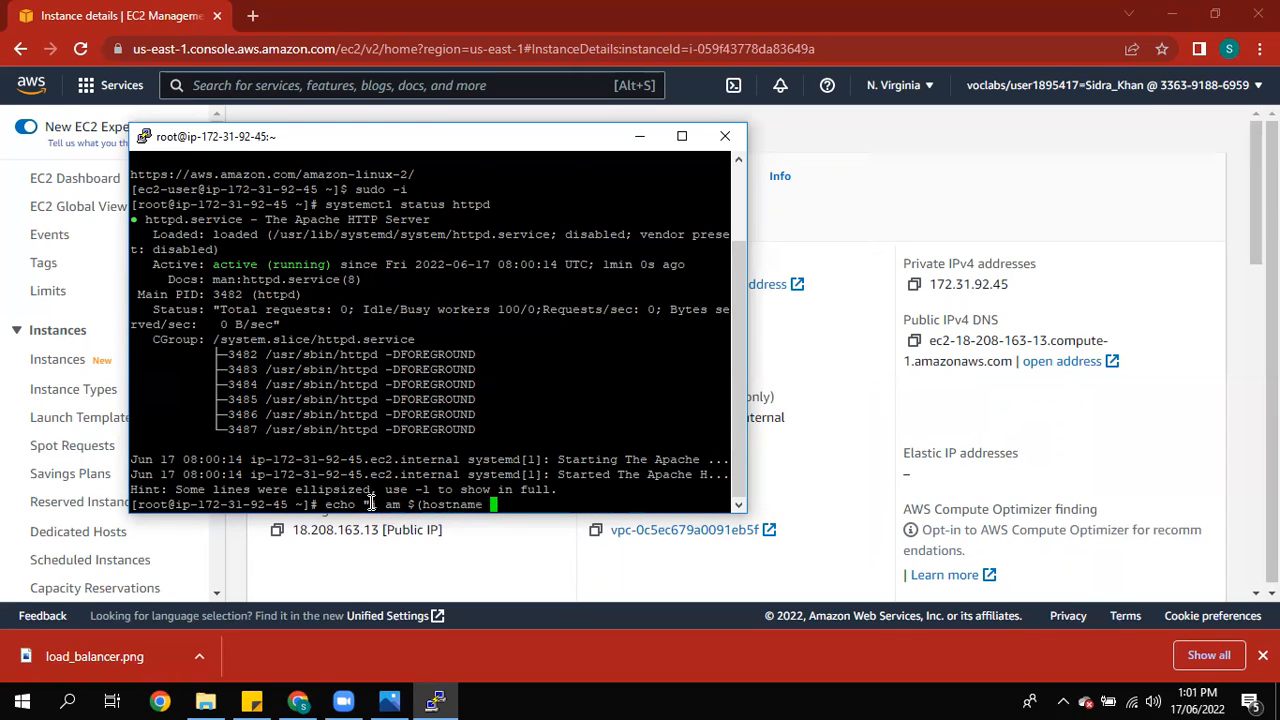
{"action": "type", "text": "-f)\" > /var/www/htm"}
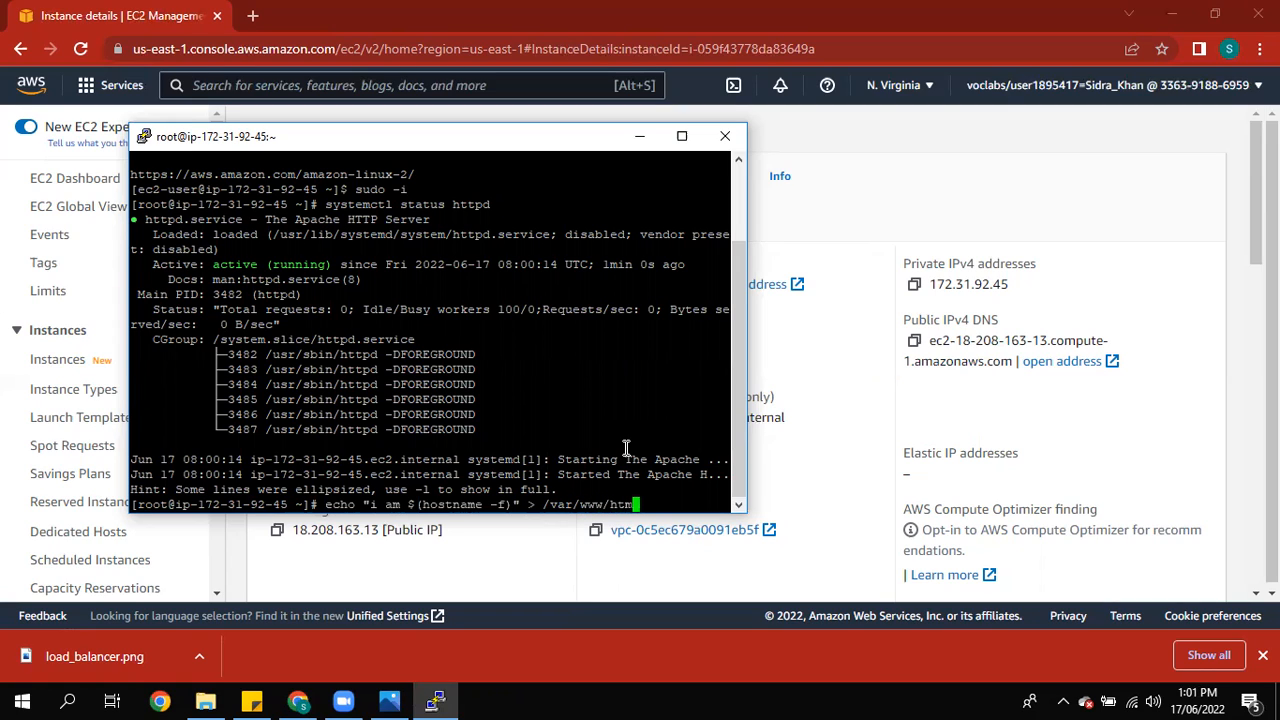
{"action": "type", "text": "l/index.html"}
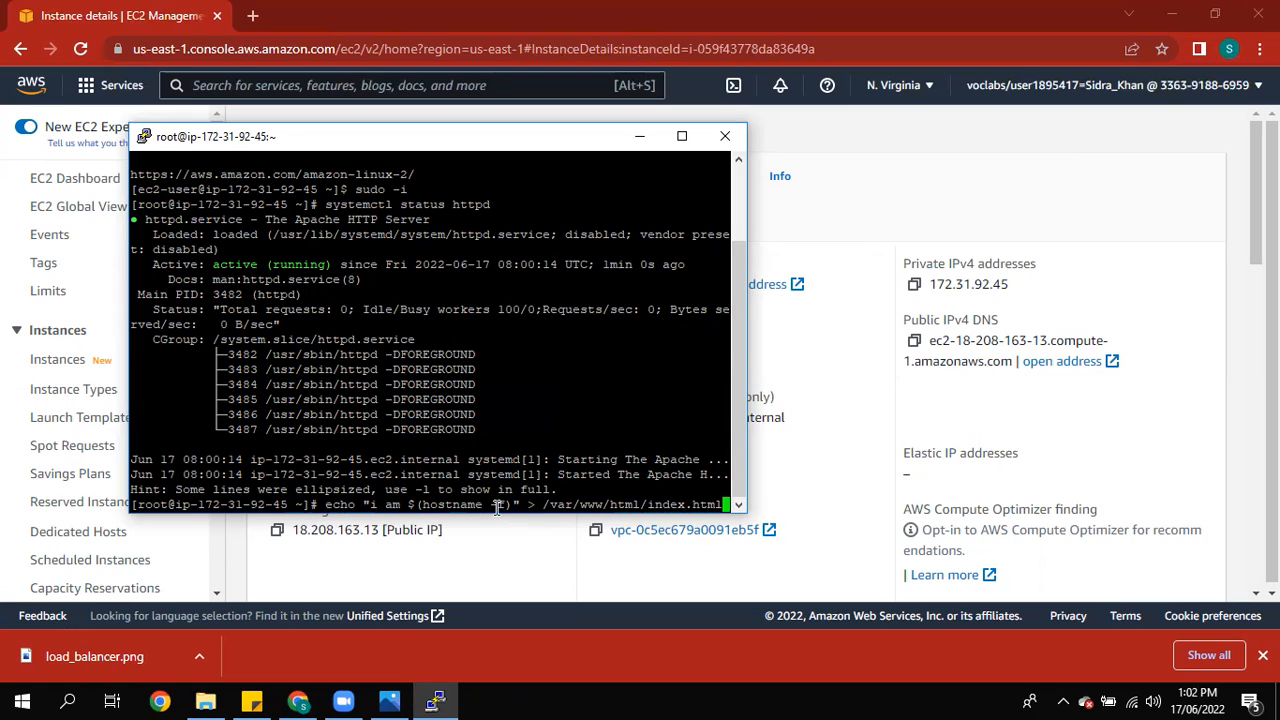
{"action": "key", "text": "Return"}
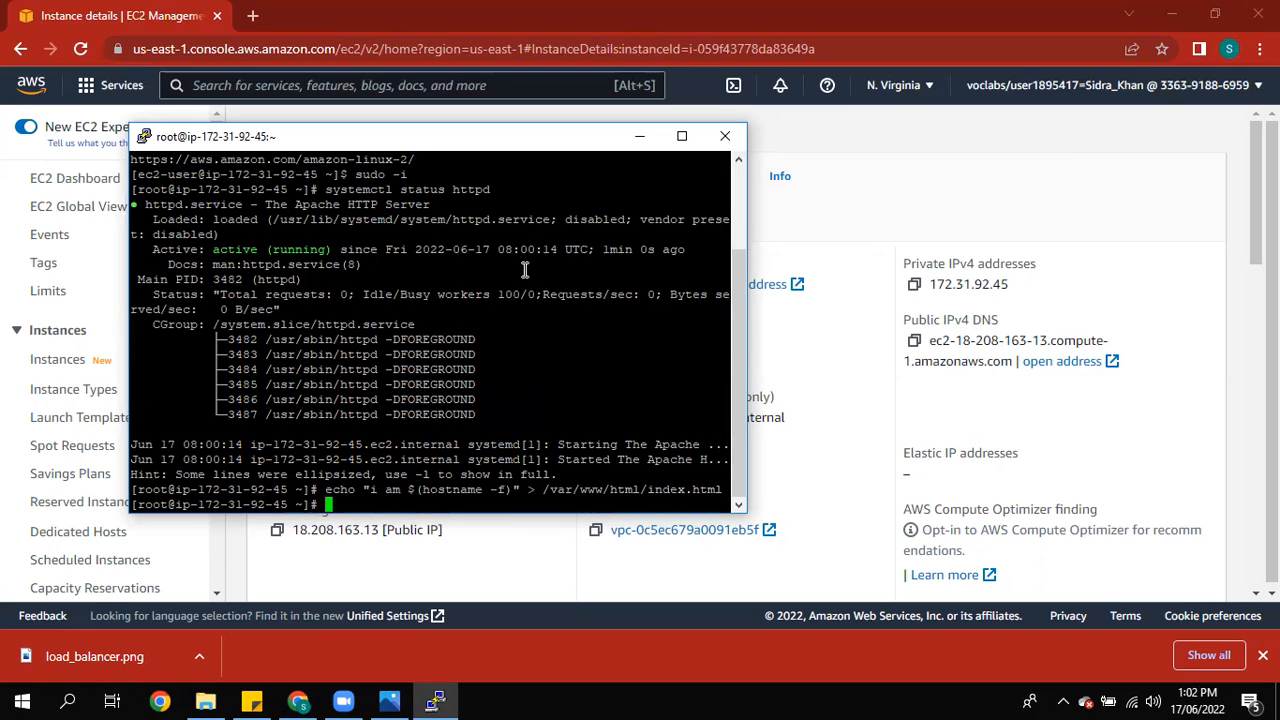
{"action": "left_click", "coordinate": [638, 137]}
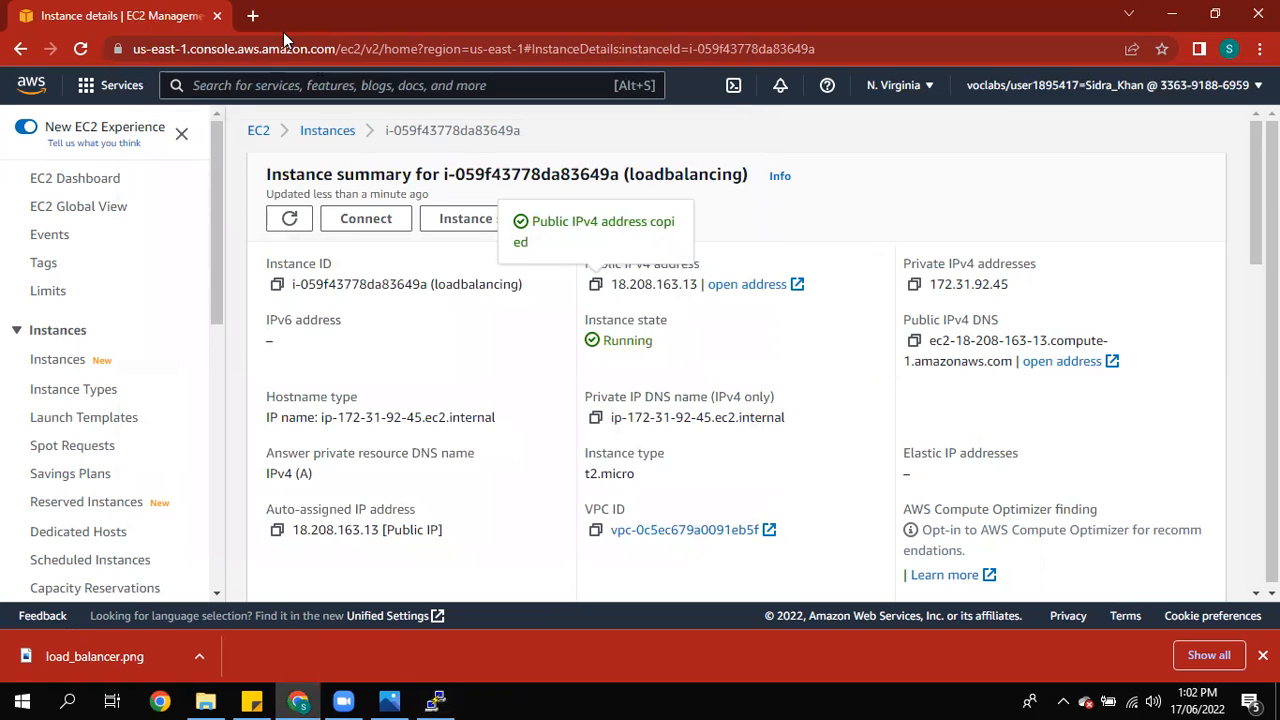
{"action": "left_click", "coordinate": [262, 17]}
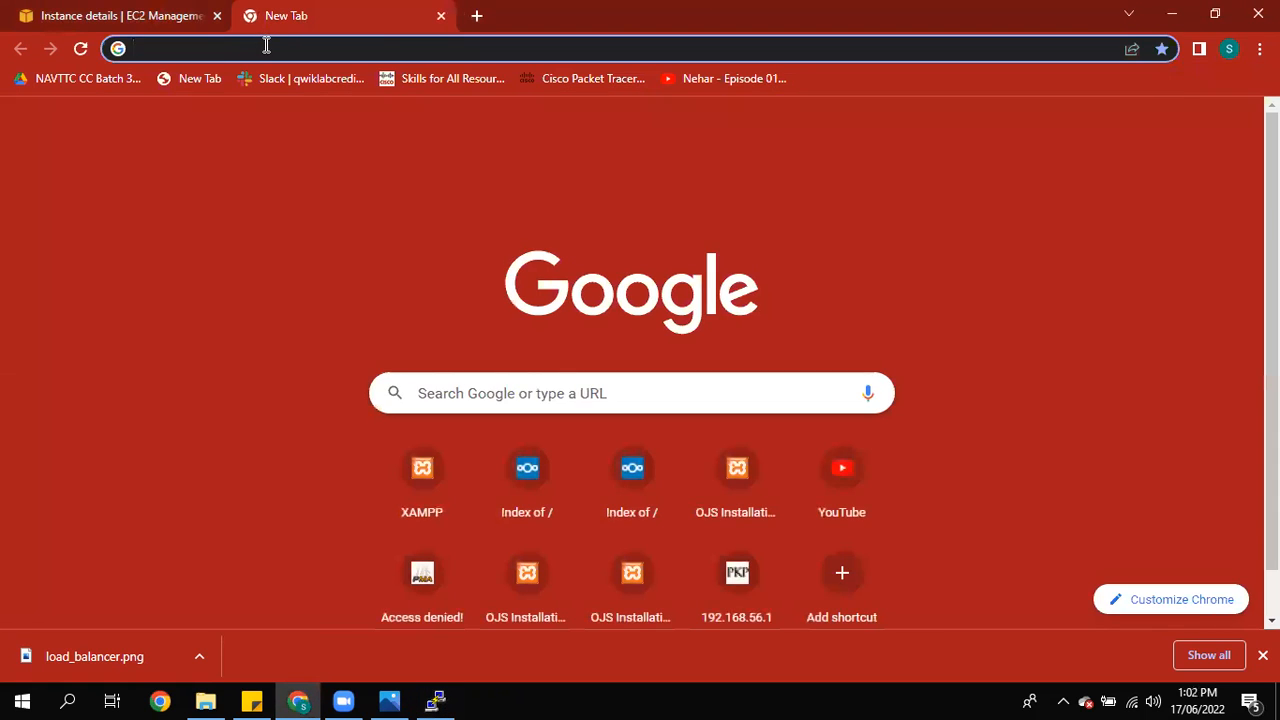
{"action": "type", "text": "http://"}
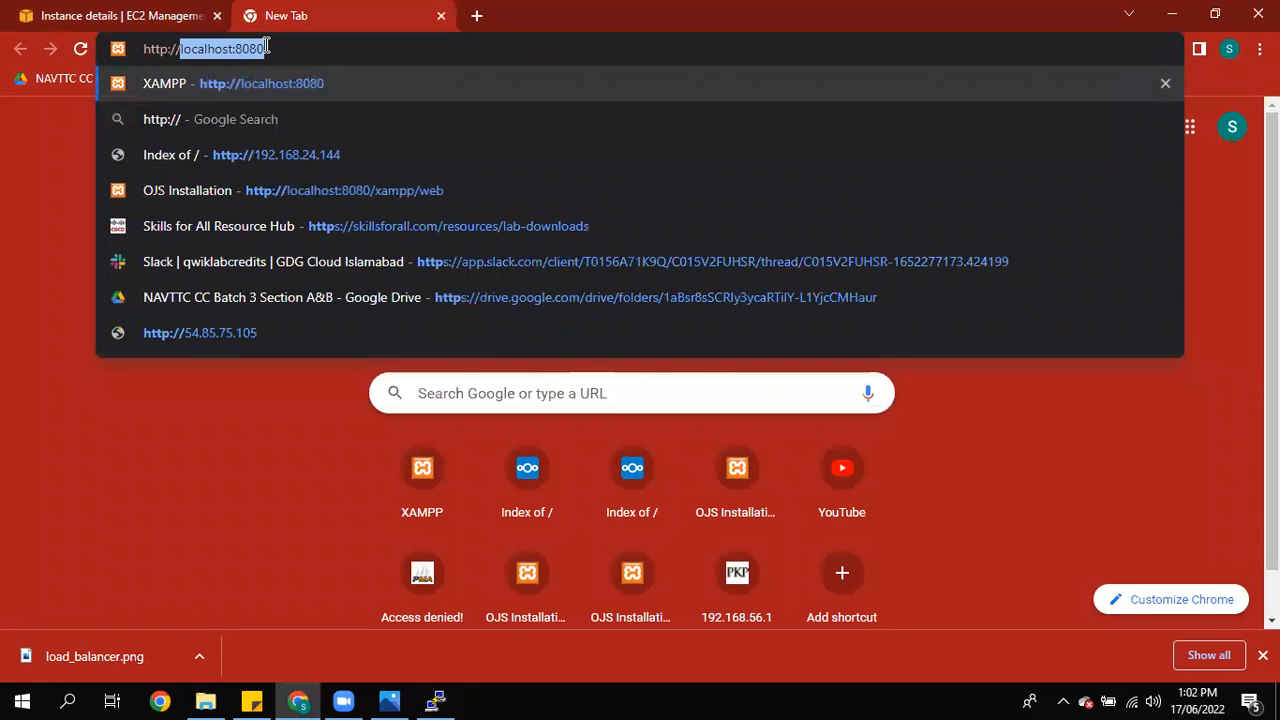
{"action": "type", "text": "18.208.163.13"}
{"action": "key", "text": "Return"}
{"action": "left_click_drag", "start_coordinate": [212, 84], "coordinate": [10, 93]}
{"action": "left_click", "coordinate": [114, 9]}
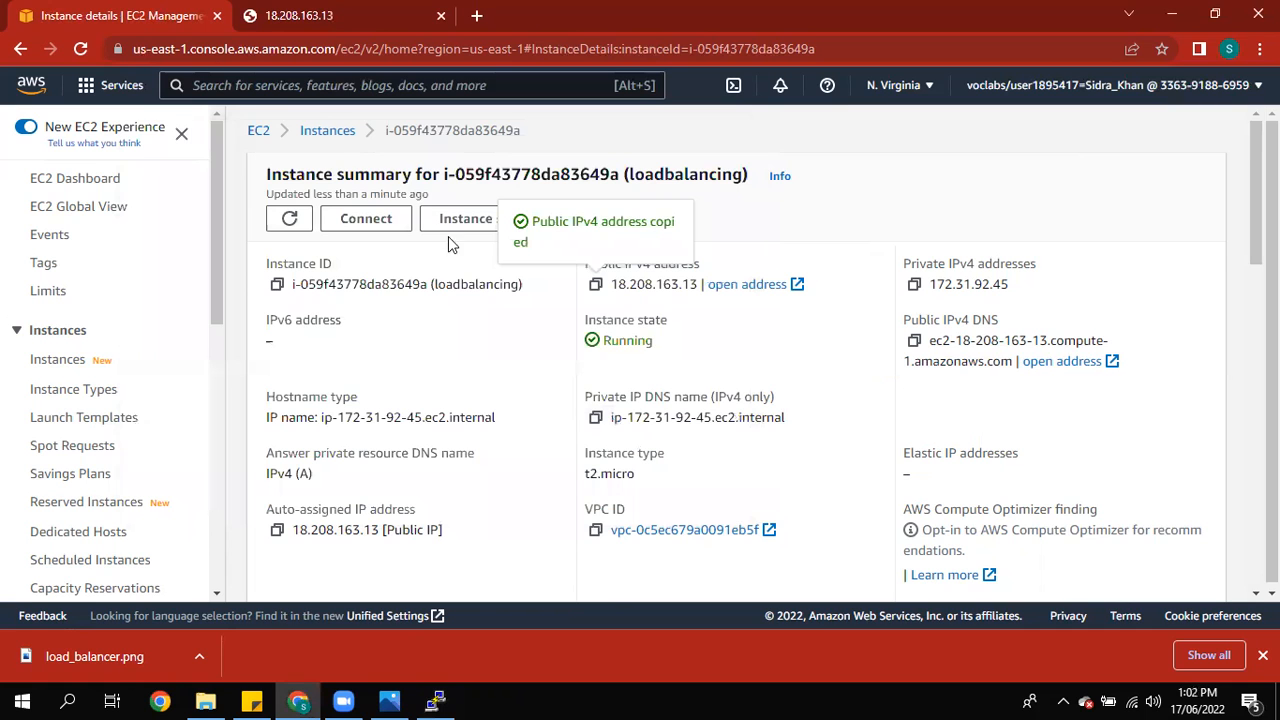
Step: Open the Load Balancers page of the EC2 console and start creating a new load balancer
{"action": "left_click_drag", "start_coordinate": [931, 285], "coordinate": [1016, 296]}
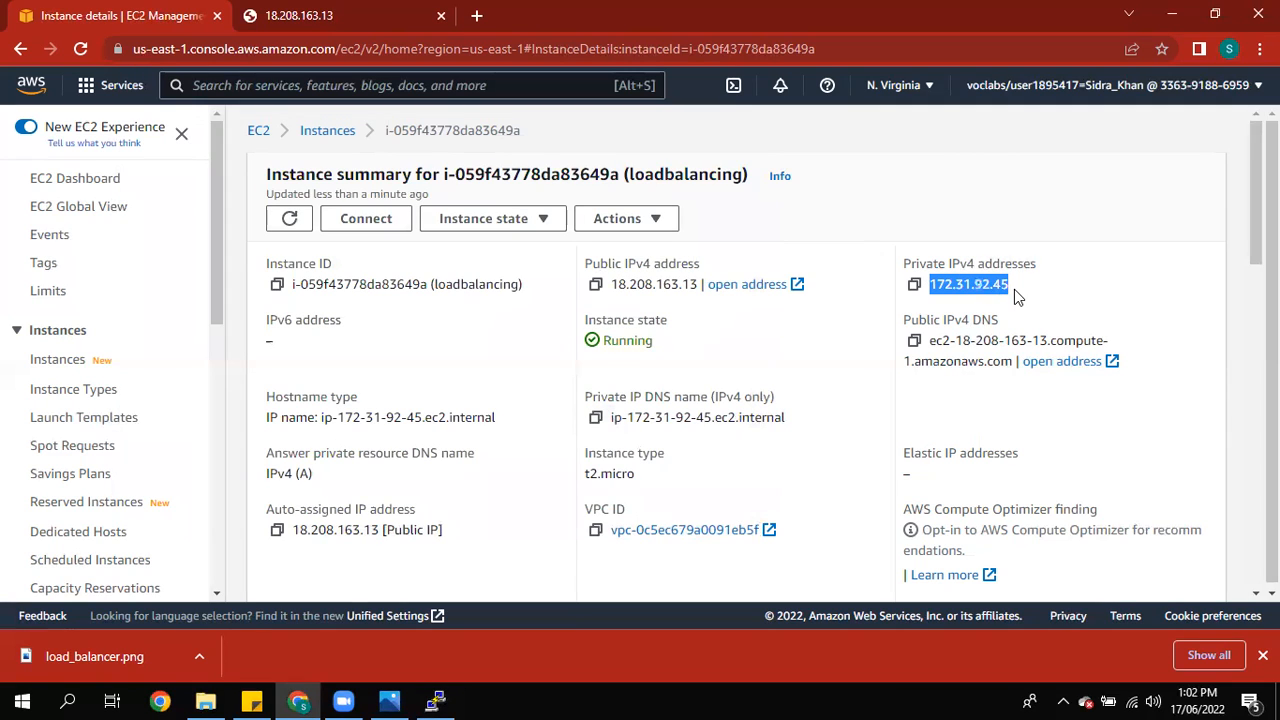
{"action": "left_click", "coordinate": [430, 12]}
{"action": "left_click", "coordinate": [82, 16]}
{"action": "left_click_drag", "start_coordinate": [214, 190], "coordinate": [208, 409]}
{"action": "left_click", "coordinate": [90, 528]}
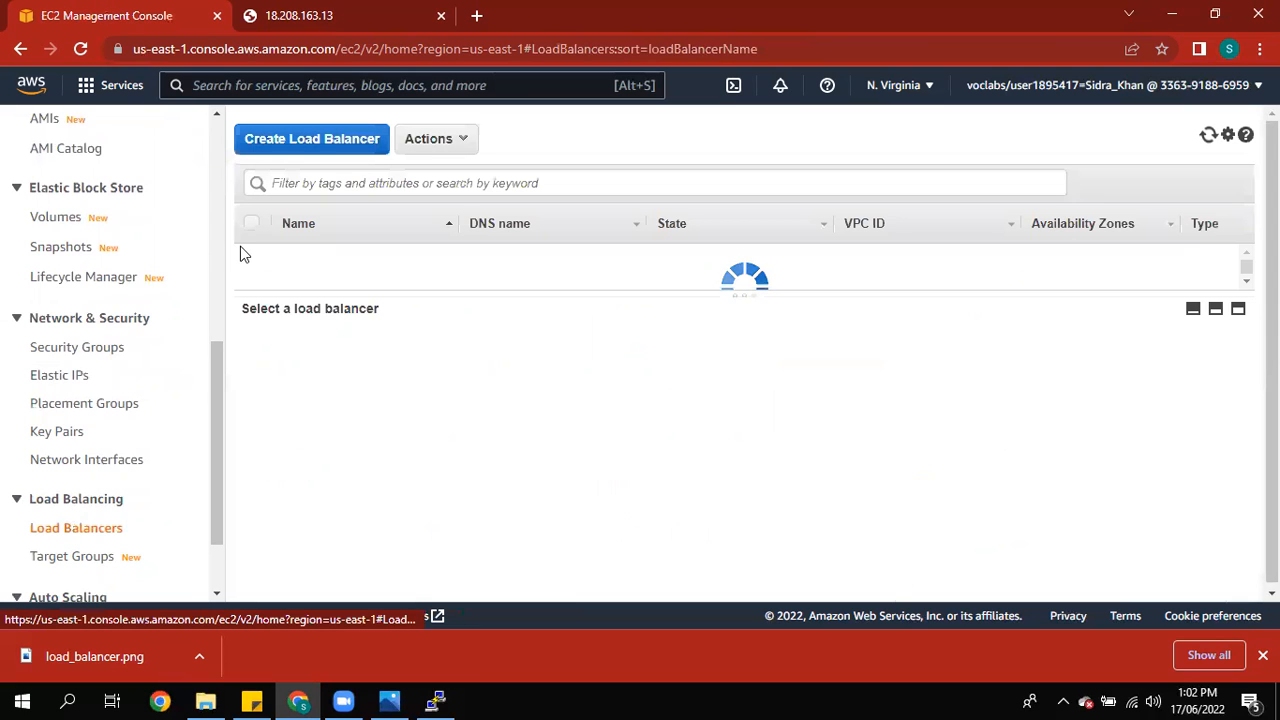
{"action": "left_click", "coordinate": [287, 141]}
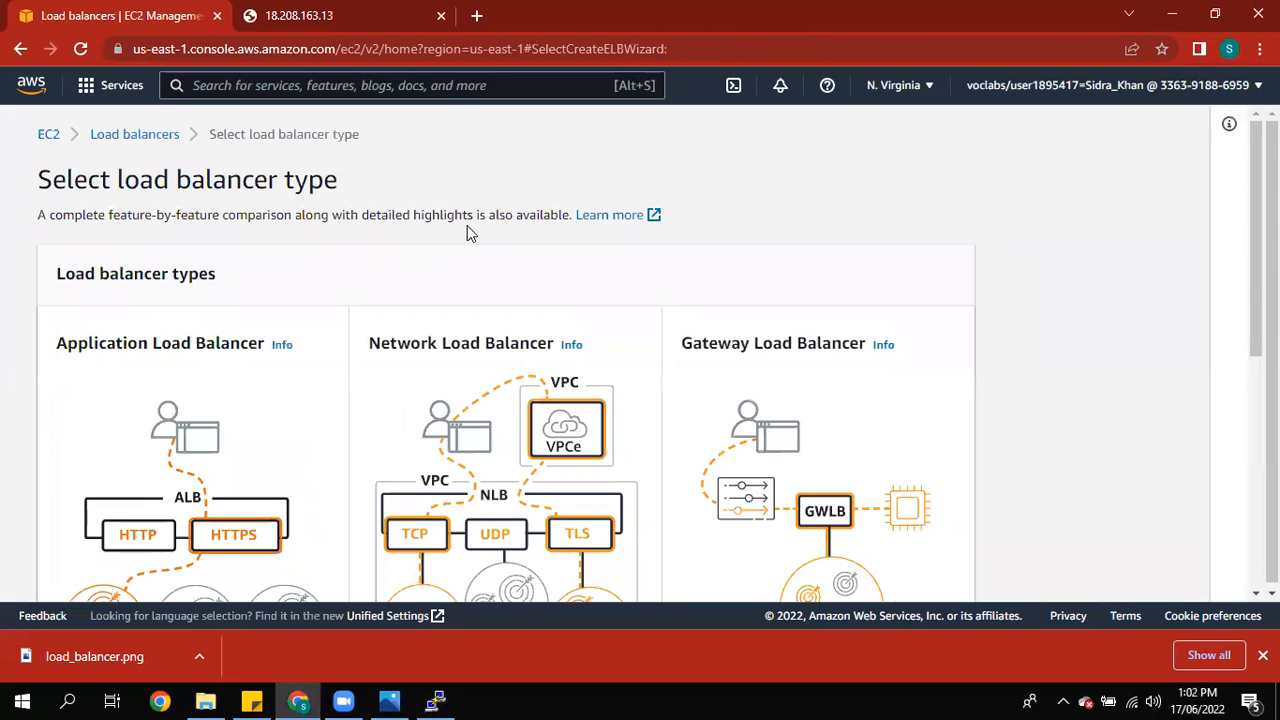
Step: Review the available load balancer types, including the expanded Classic Load Balancer section
{"action": "scroll", "coordinate": [1200, 350], "scroll_direction": "down", "scroll_amount": 1}
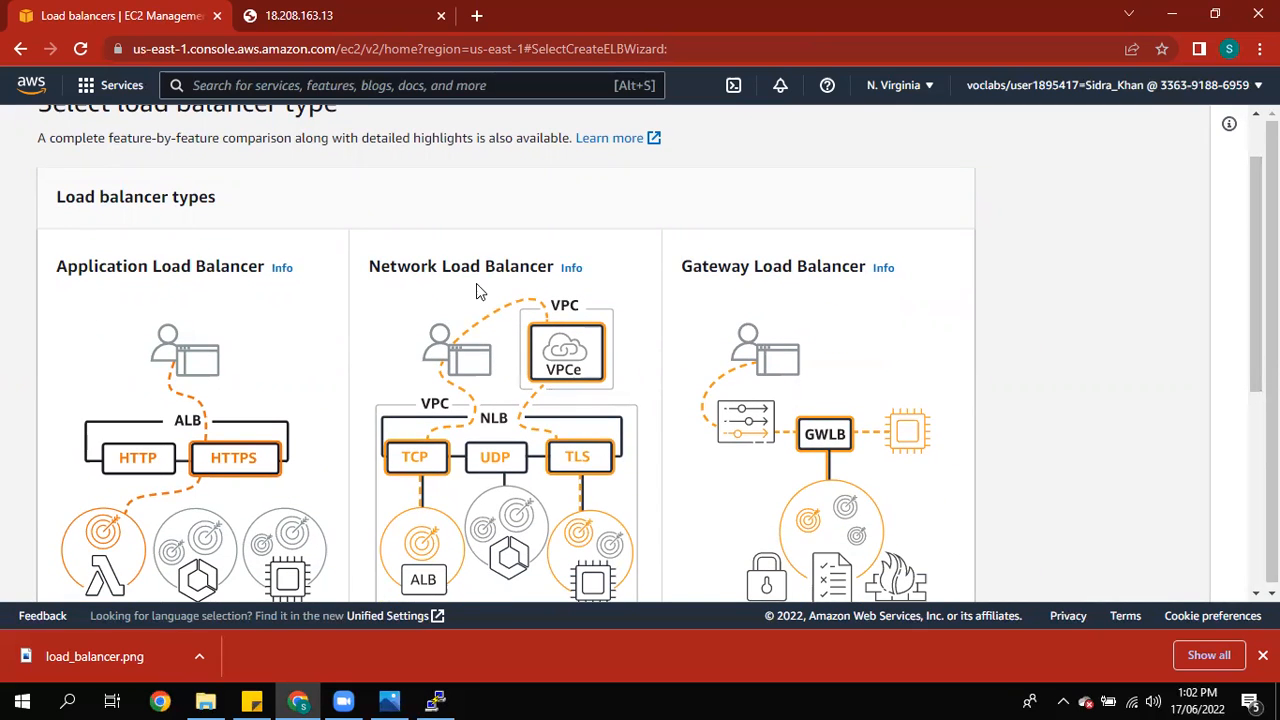
{"action": "scroll", "coordinate": [1140, 346], "scroll_direction": "down", "scroll_amount": 4}
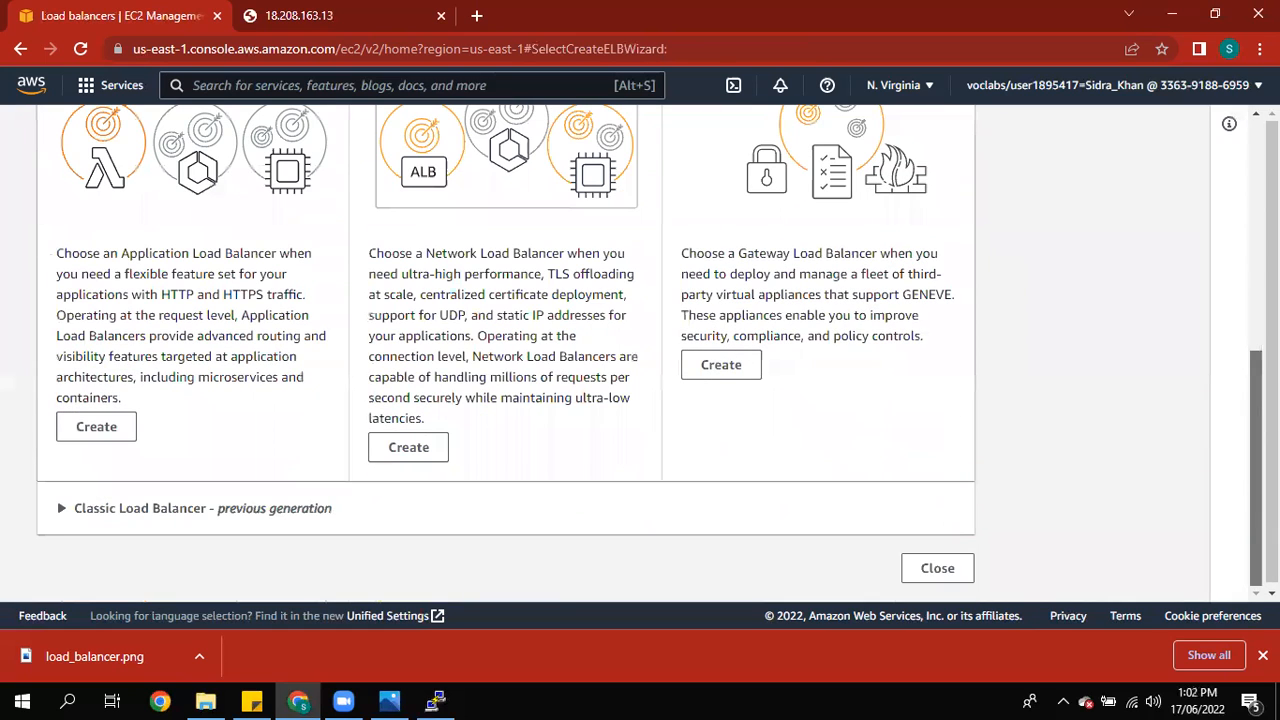
{"action": "left_click", "coordinate": [61, 509]}
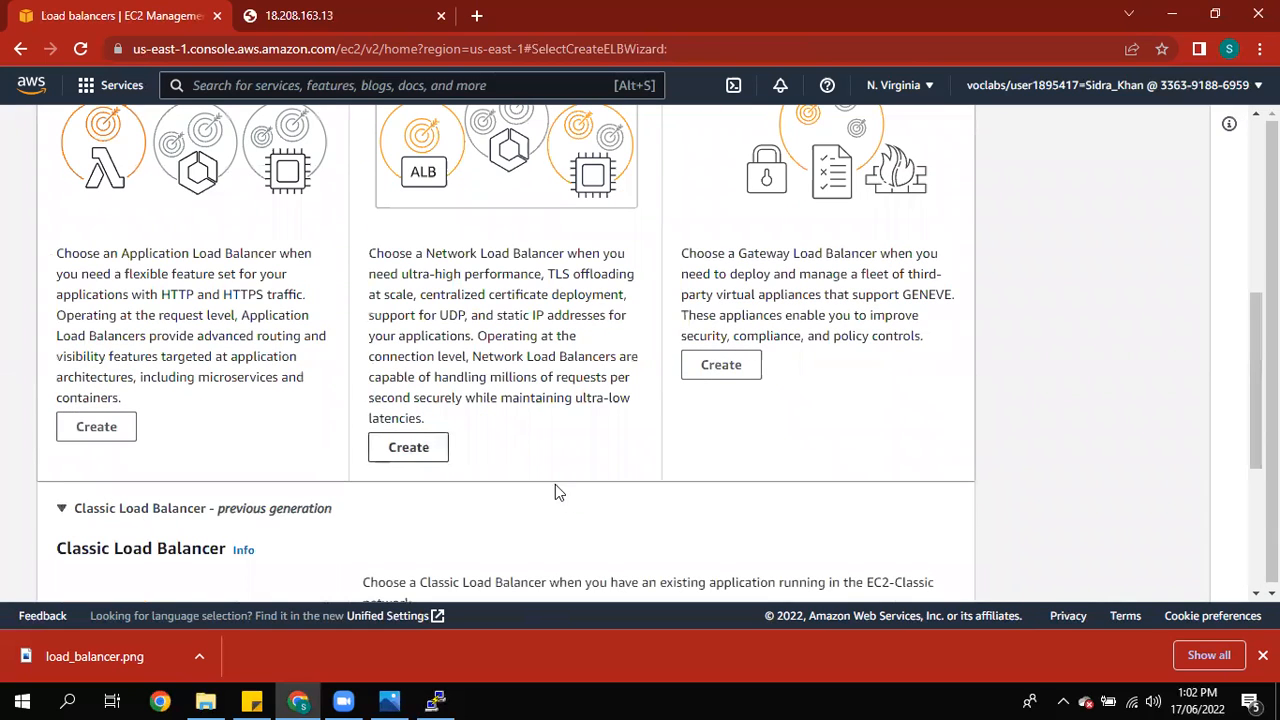
{"action": "scroll", "coordinate": [1033, 442], "scroll_direction": "down", "scroll_amount": 3}
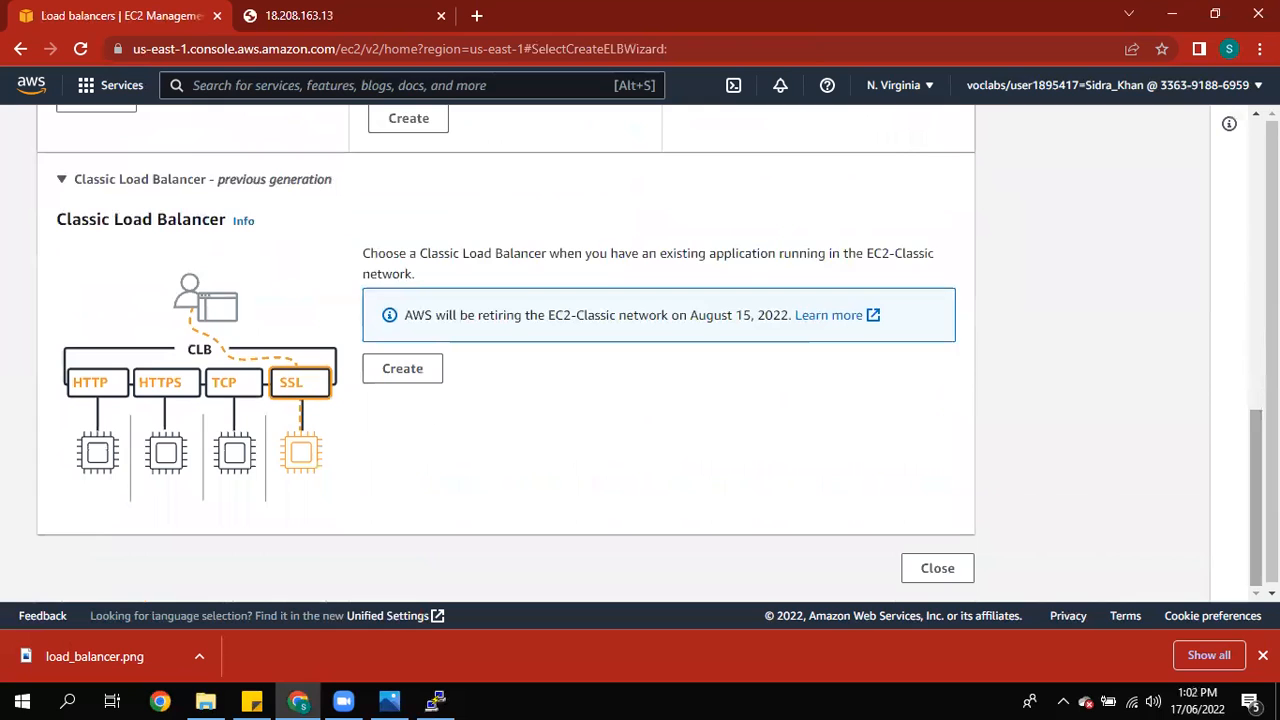
{"action": "scroll", "coordinate": [838, 420], "scroll_direction": "up", "scroll_amount": 1}
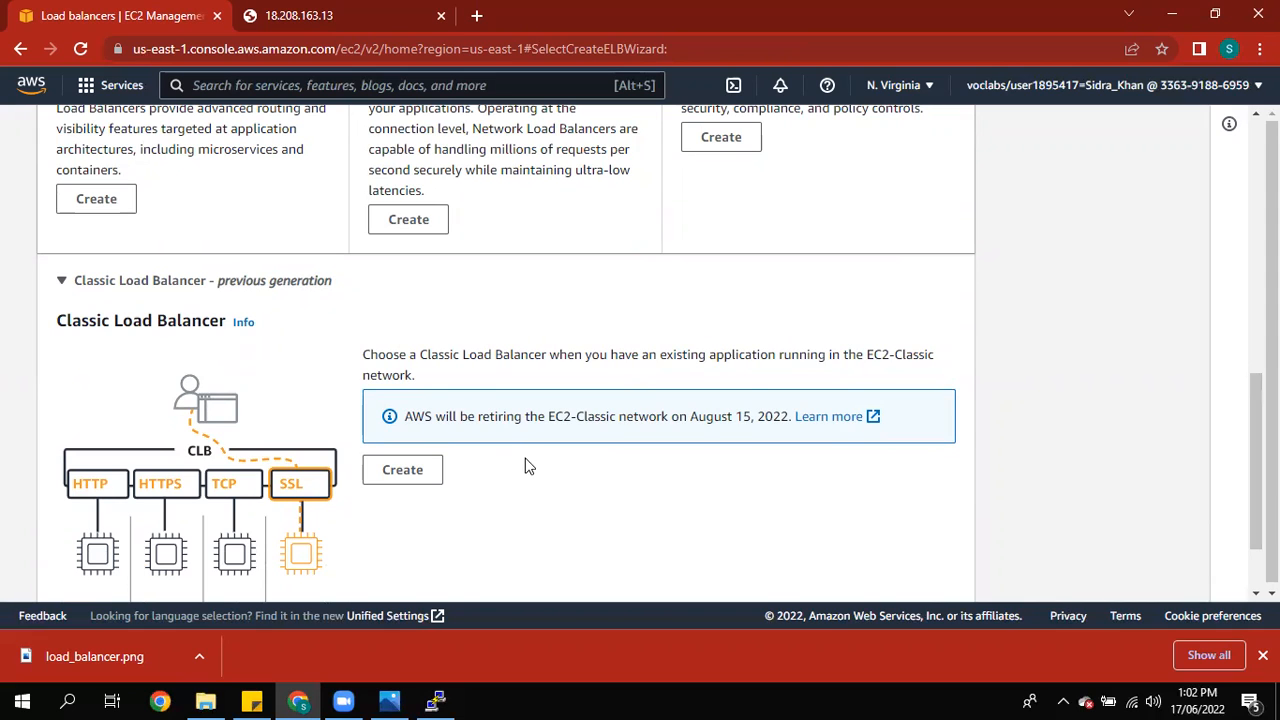
{"action": "scroll", "coordinate": [660, 477], "scroll_direction": "down", "scroll_amount": 1}
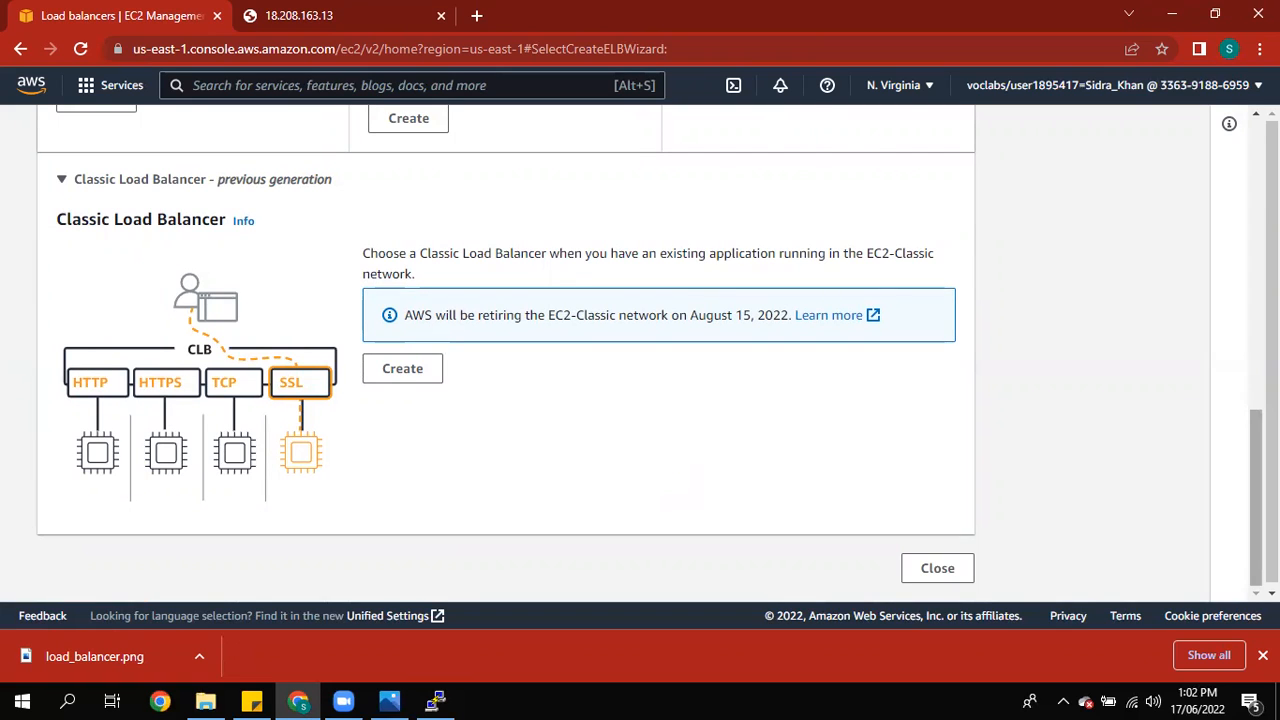
{"action": "scroll", "coordinate": [1256, 500], "scroll_direction": "up", "scroll_amount": 2}
{"action": "scroll", "coordinate": [116, 322], "scroll_direction": "up", "scroll_amount": 2}
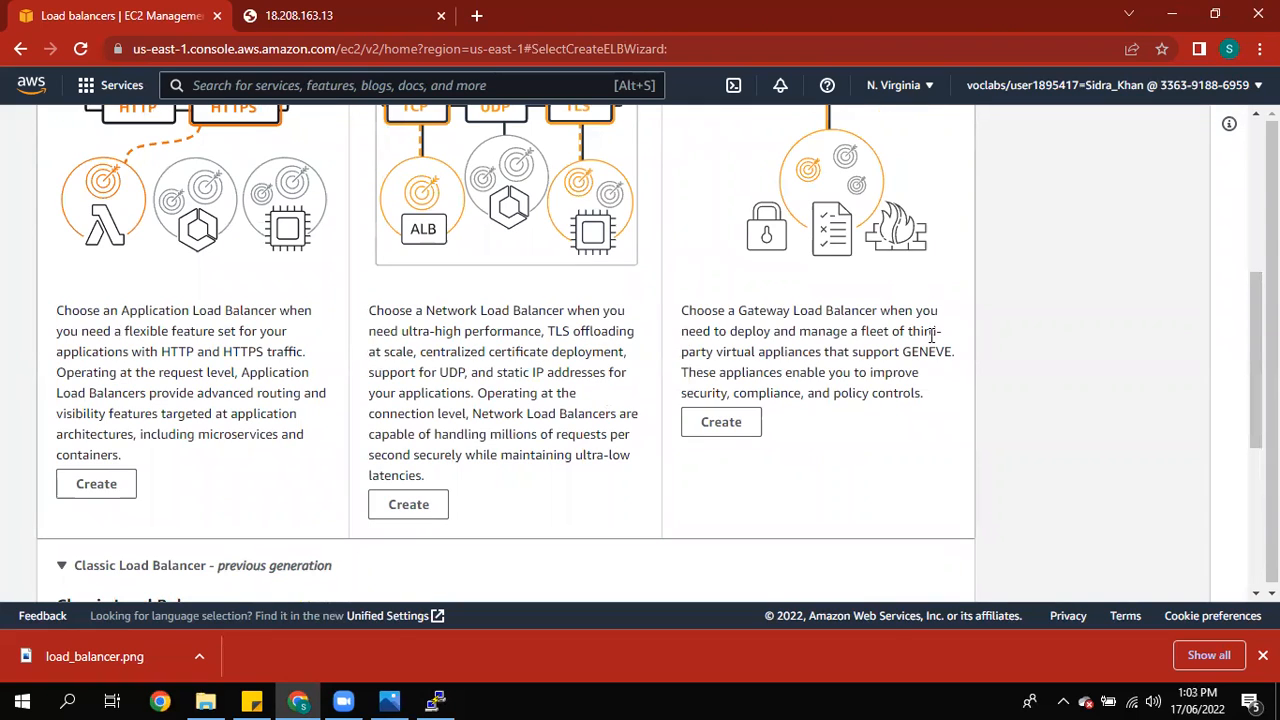
{"action": "scroll", "coordinate": [1256, 360], "scroll_direction": "up", "scroll_amount": 2}
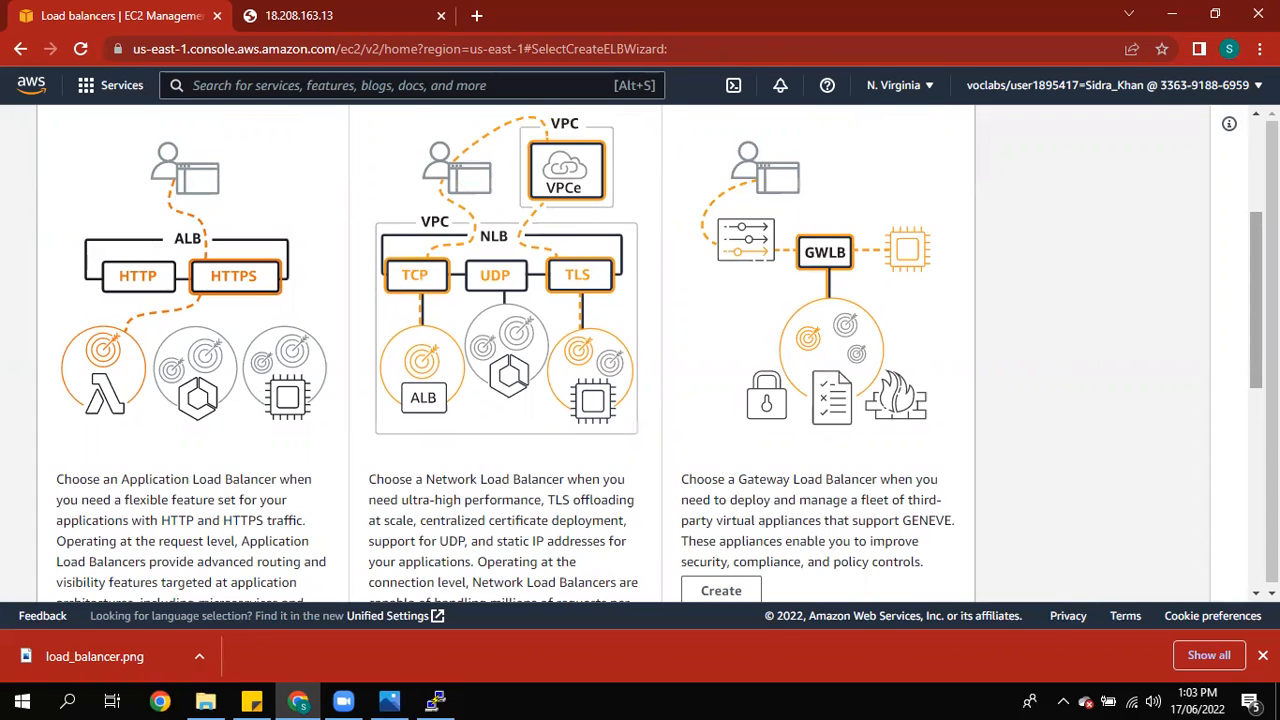
{"action": "scroll", "coordinate": [560, 222], "scroll_direction": "up", "scroll_amount": 1}
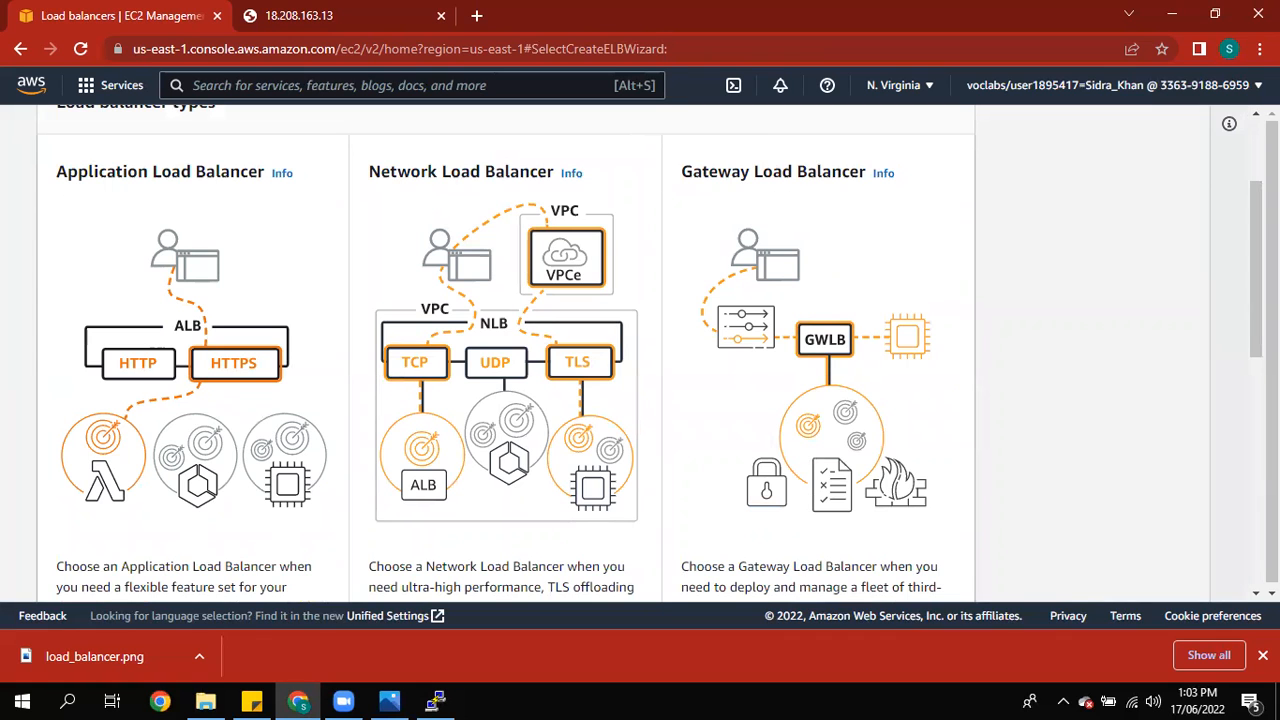
{"action": "scroll", "coordinate": [660, 350], "scroll_direction": "down", "scroll_amount": 2}
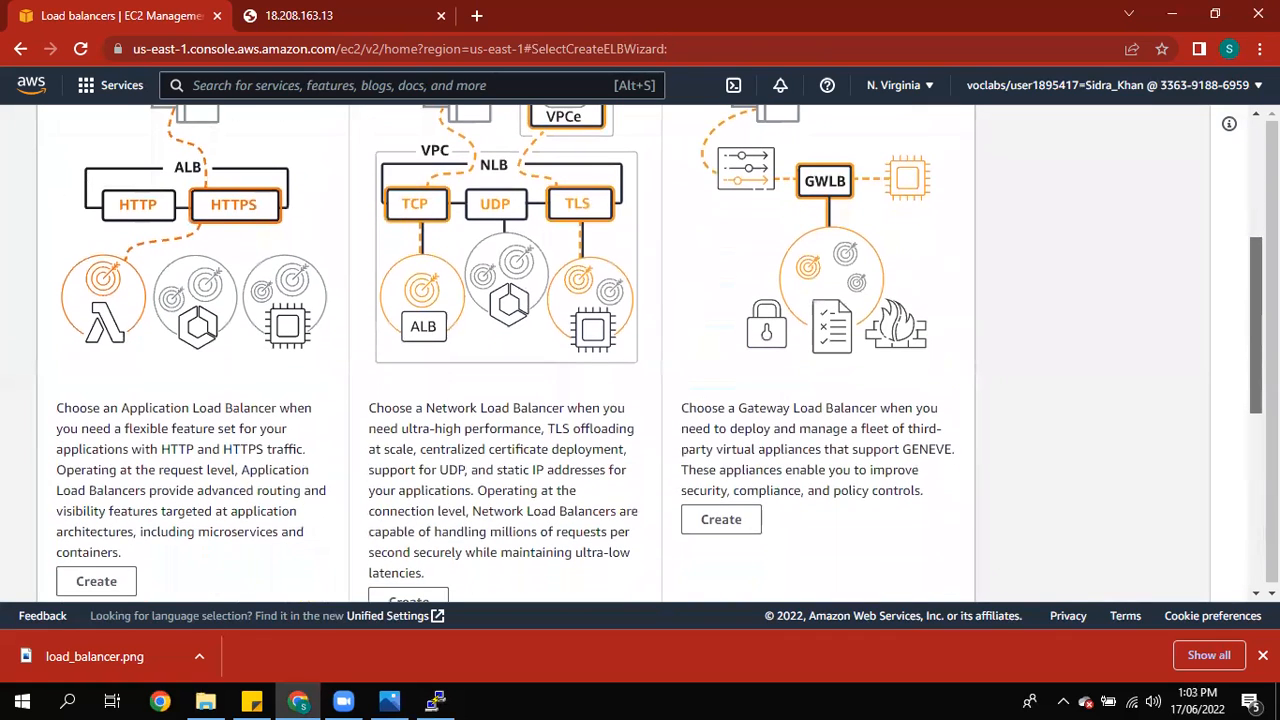
{"action": "left_click_drag", "start_coordinate": [438, 469], "coordinate": [626, 469]}
{"action": "left_click_drag", "start_coordinate": [449, 511], "coordinate": [549, 511]}
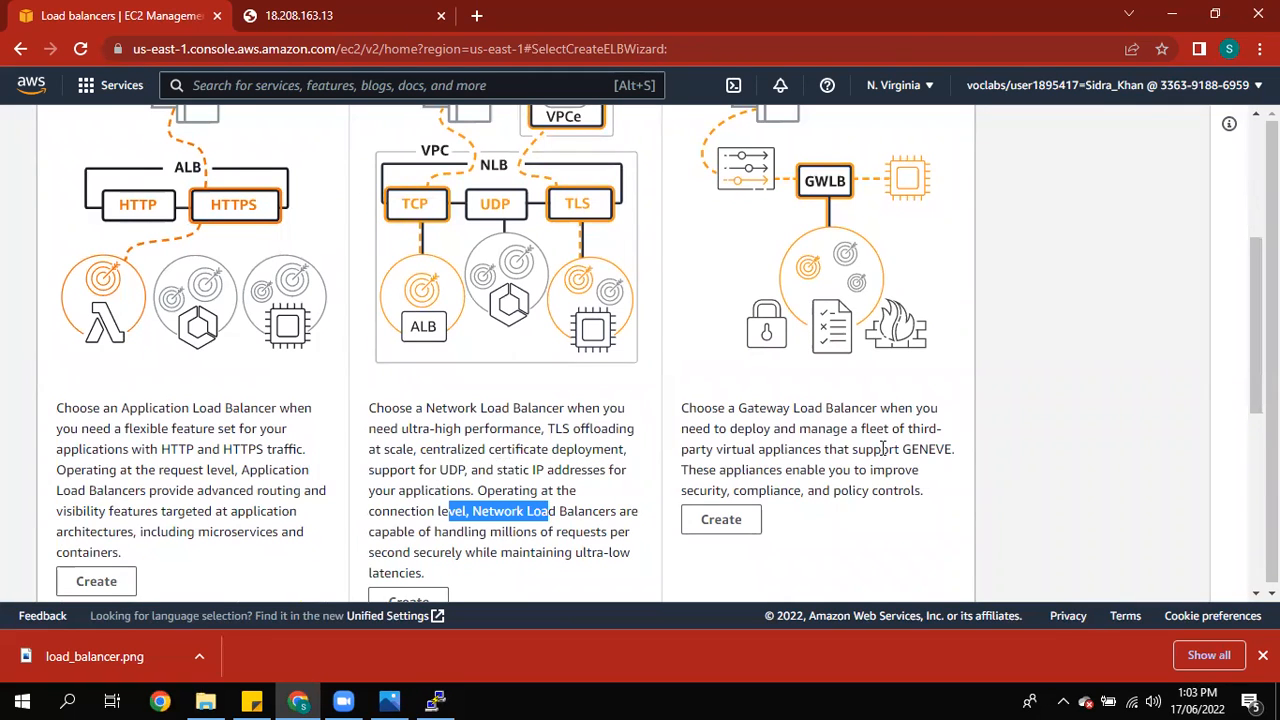
{"action": "scroll", "coordinate": [671, 554], "scroll_direction": "down", "scroll_amount": 5}
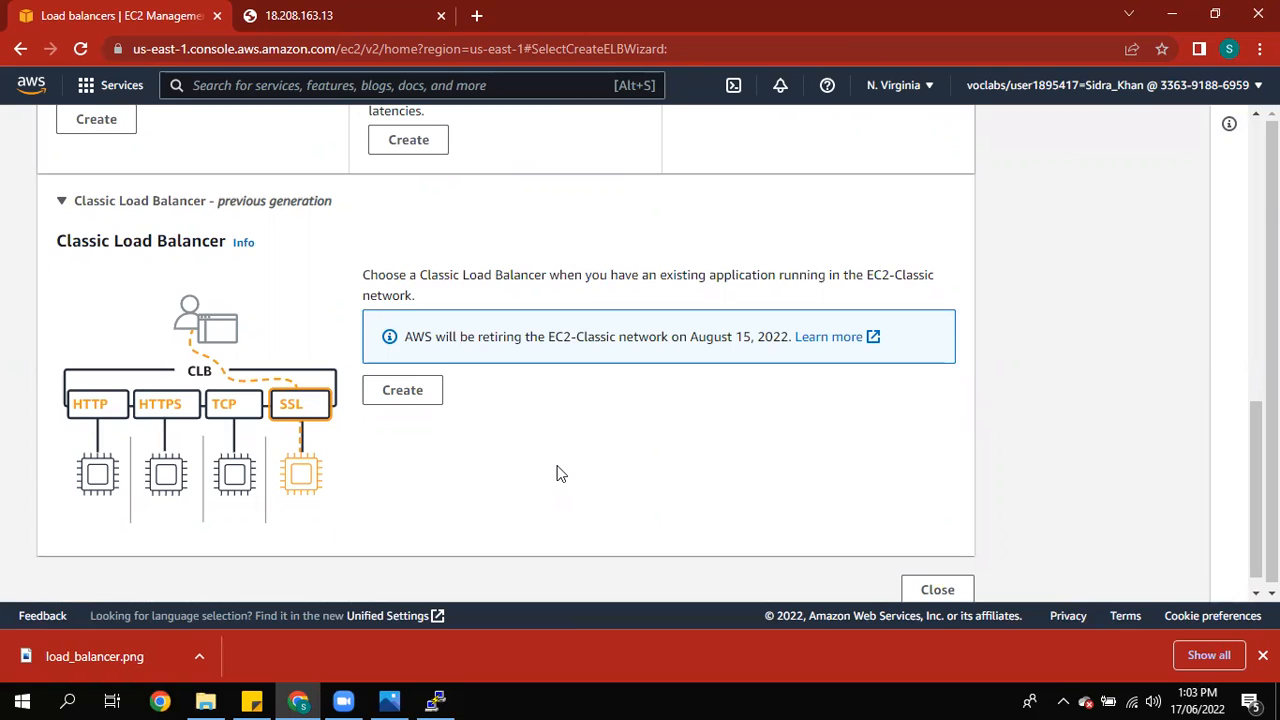
Step: Start a Classic Load Balancer and name it loadblncer, keeping the HTTP 80 listener
{"action": "left_click", "coordinate": [428, 396]}
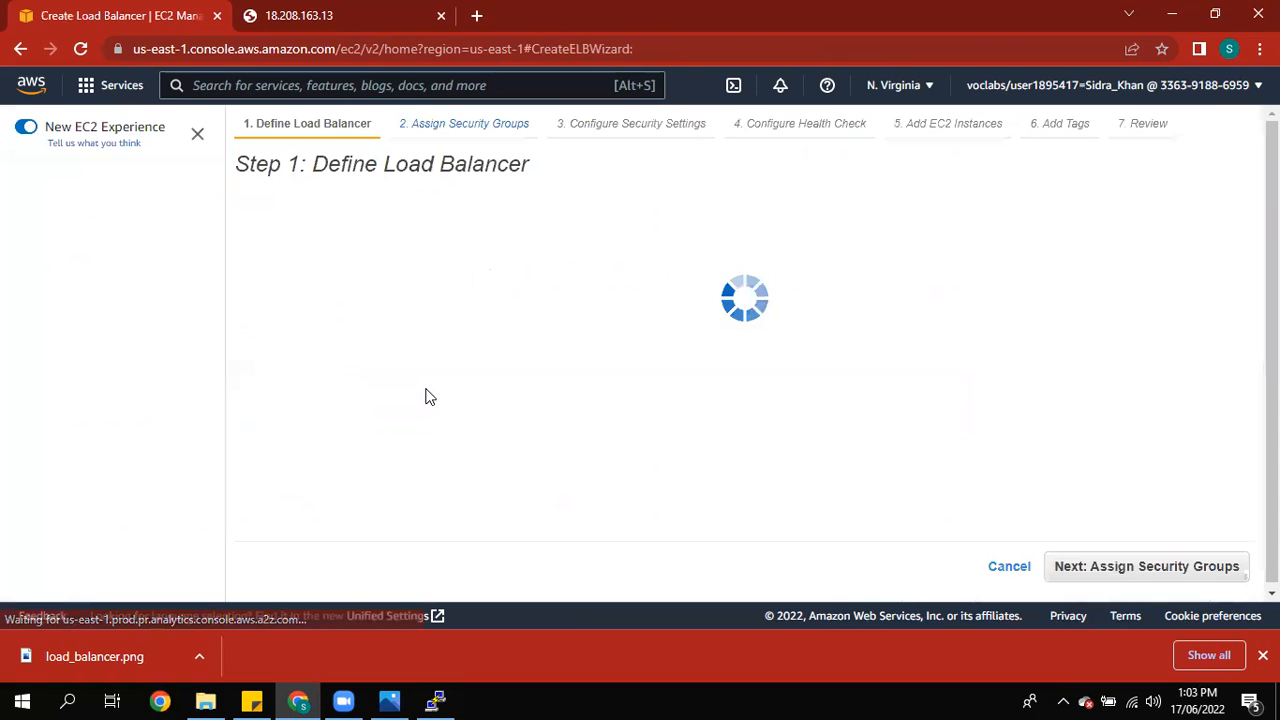
{"action": "left_click", "coordinate": [548, 304]}
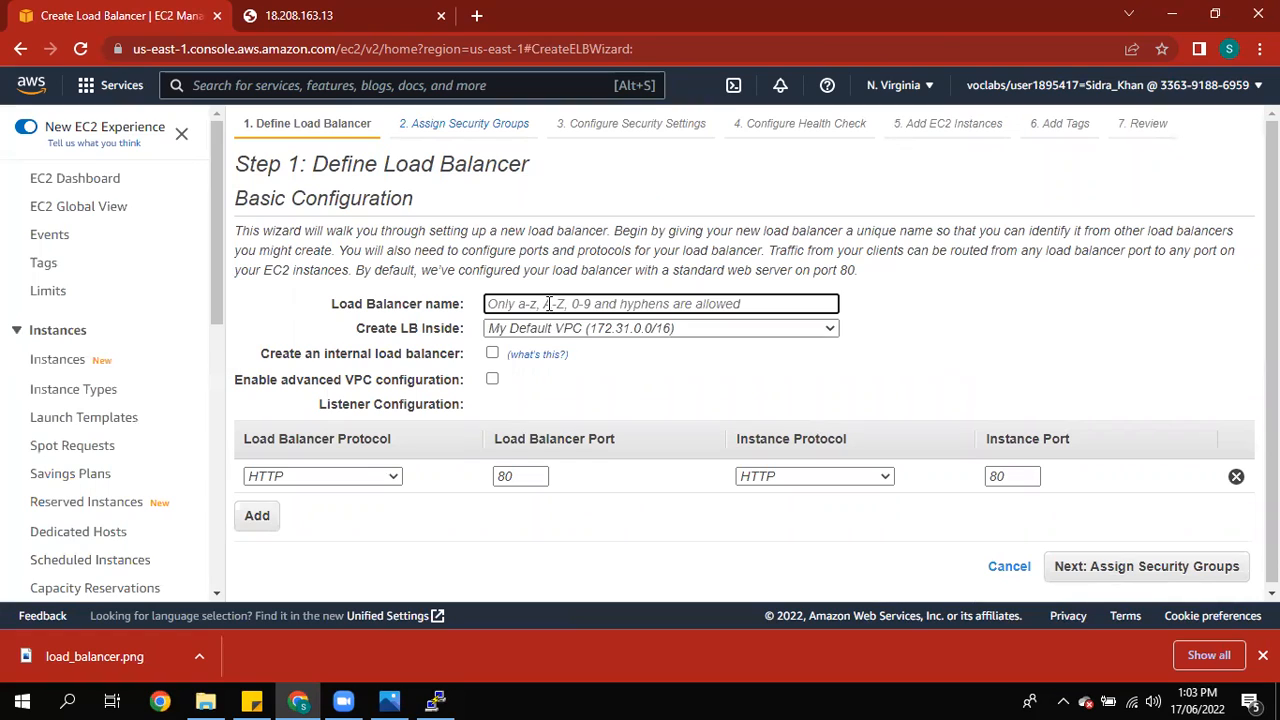
{"action": "type", "text": "loadbal"}
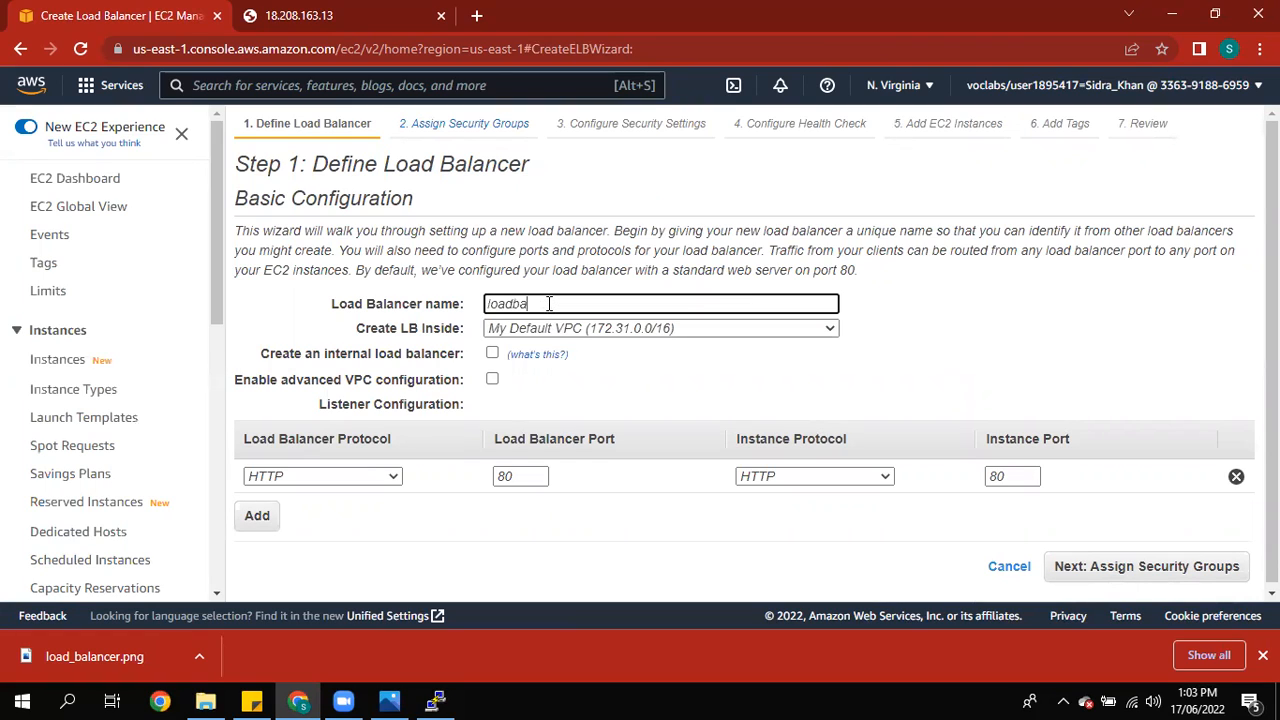
{"action": "key", "text": "BackSpace"}
{"action": "type", "text": "lncer"}
{"action": "left_click_drag", "start_coordinate": [262, 355], "coordinate": [384, 346]}
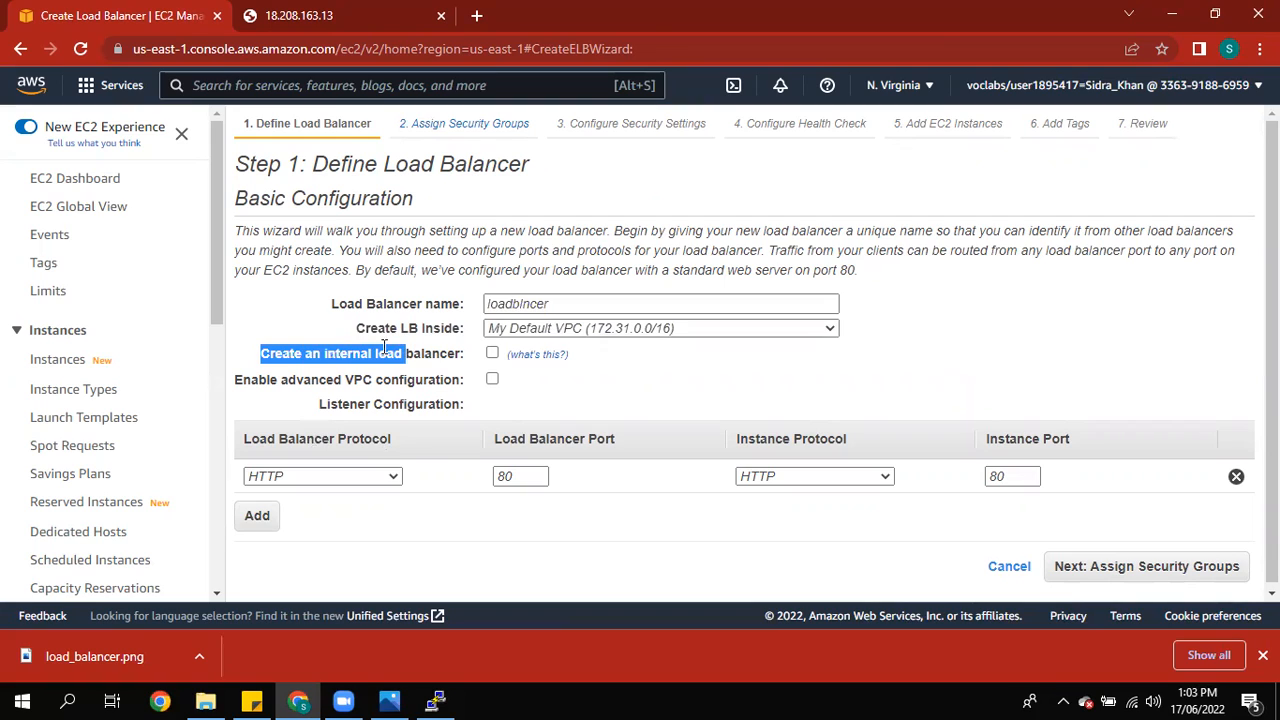
{"action": "left_click", "coordinate": [425, 355]}
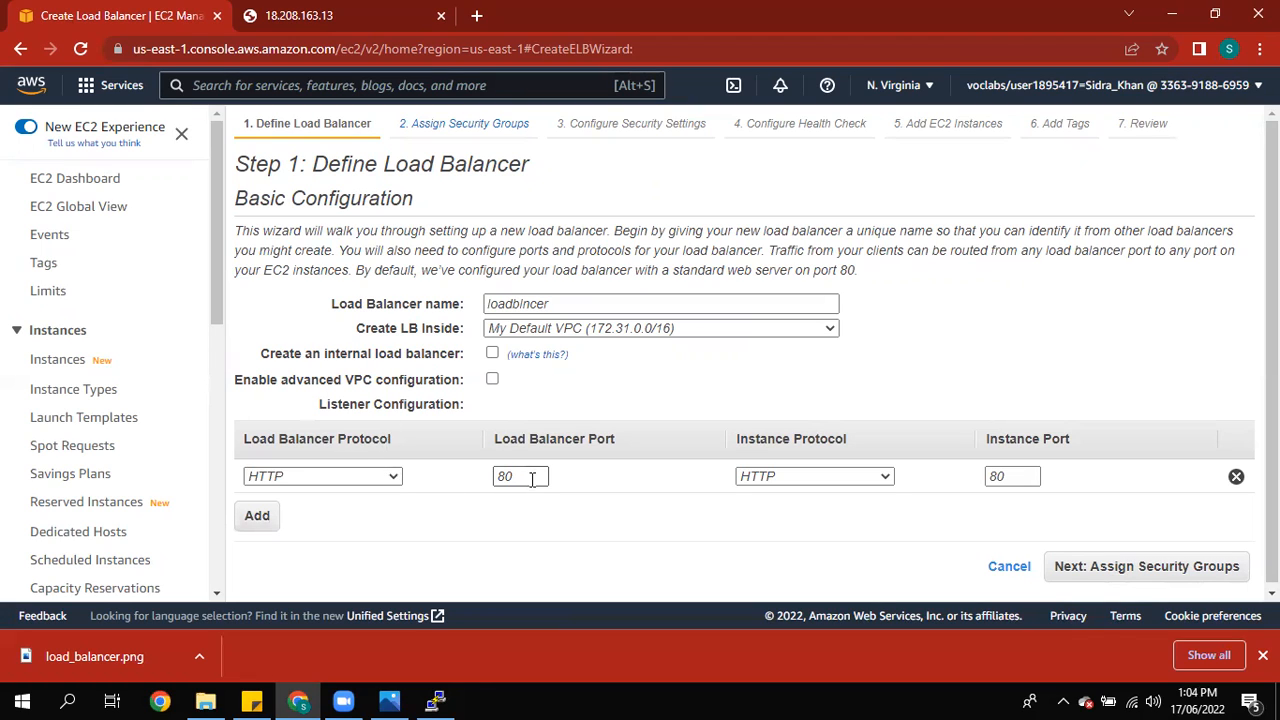
Step: Add the existing webserver security group alongside default for the load balancer
{"action": "left_click", "coordinate": [1115, 566]}
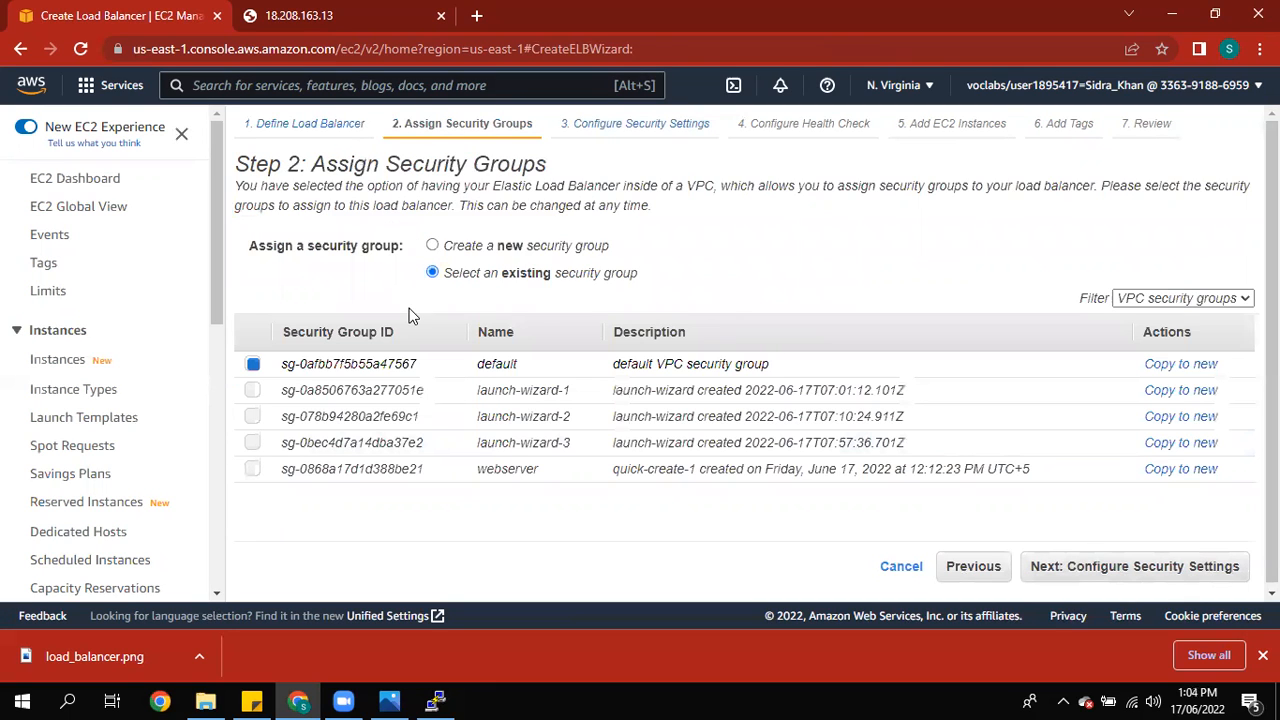
{"action": "left_click", "coordinate": [252, 470]}
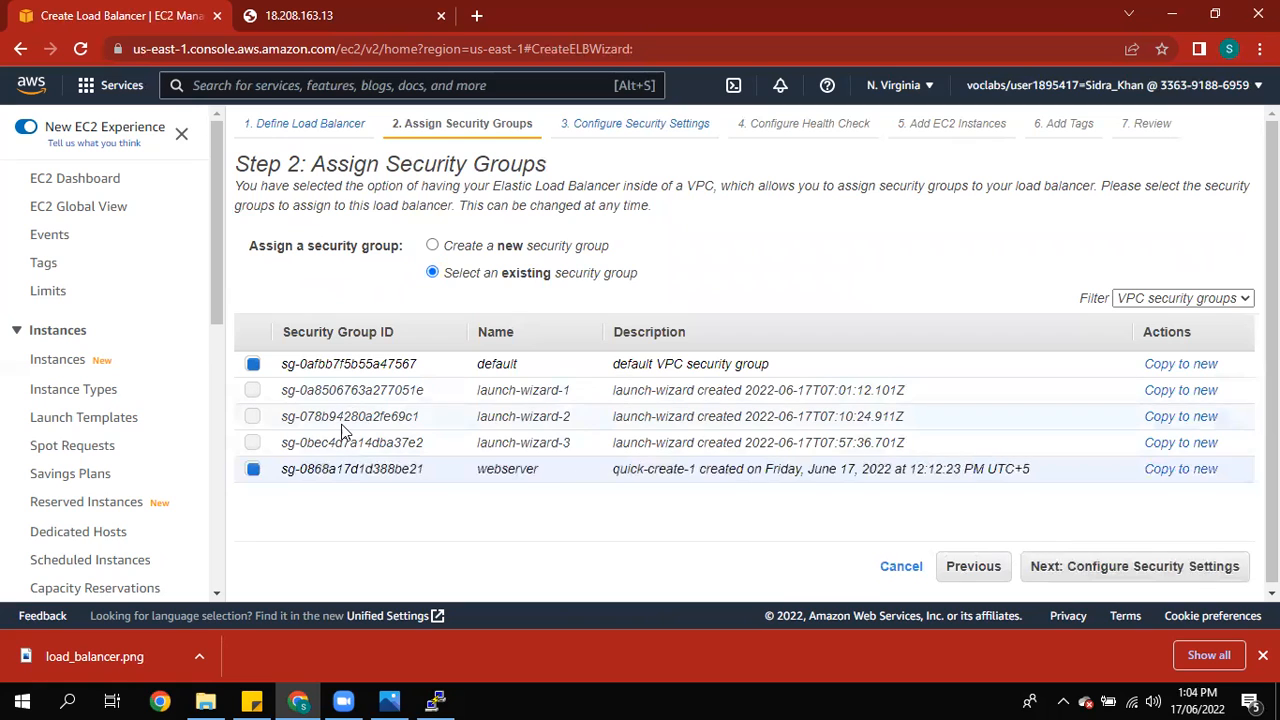
{"action": "left_click", "coordinate": [1120, 568]}
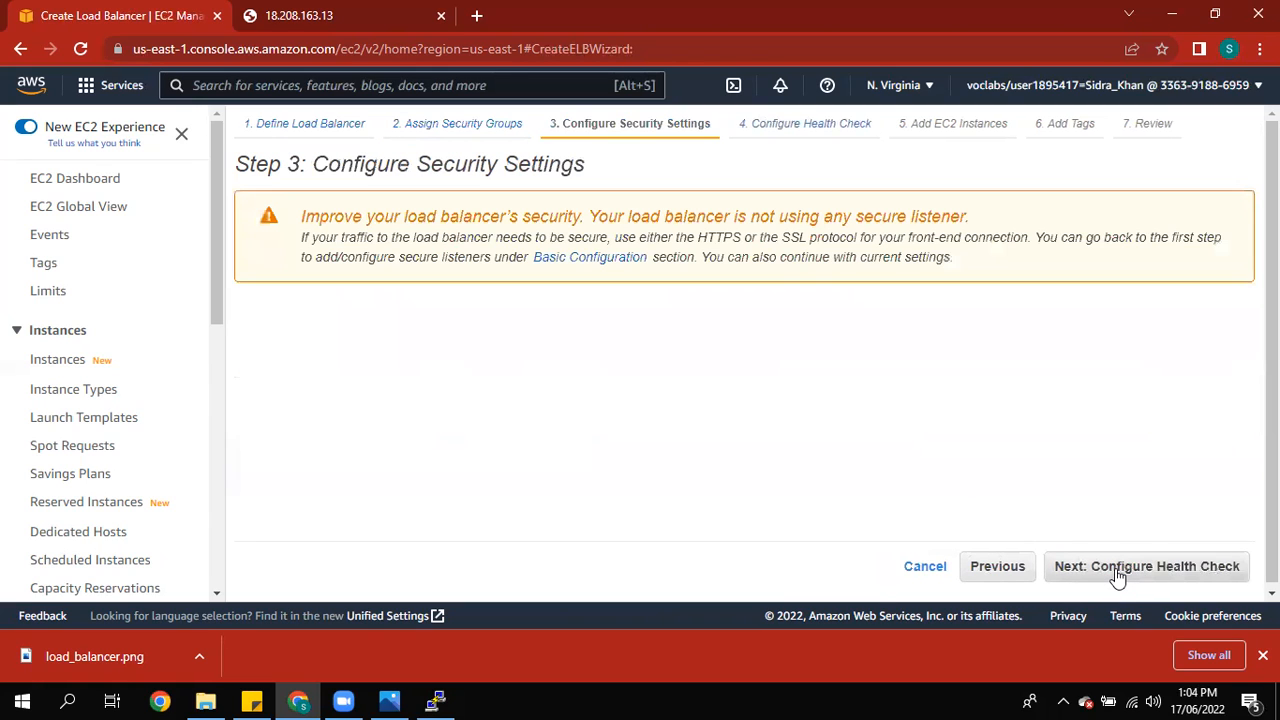
Step: Continue past security settings and accept the HTTP health check on port 80 at /index.html
{"action": "left_click", "coordinate": [1118, 575]}
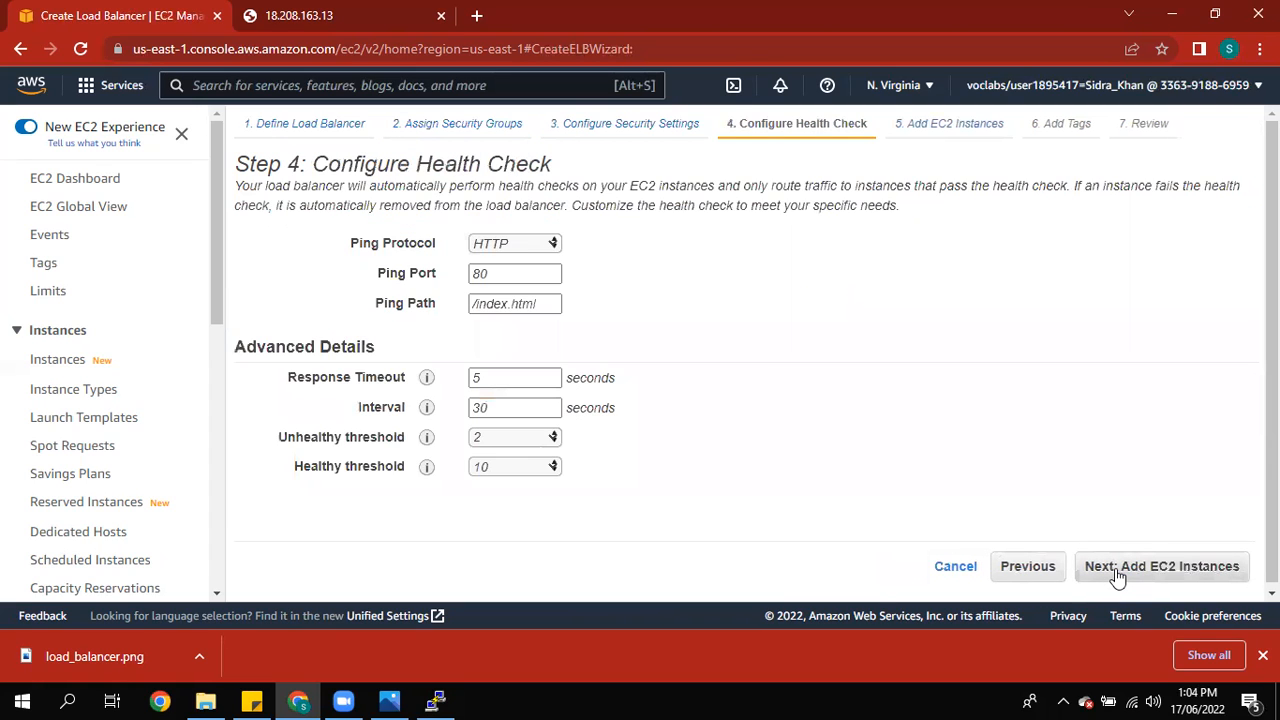
{"action": "mouse_move", "coordinate": [426, 381]}
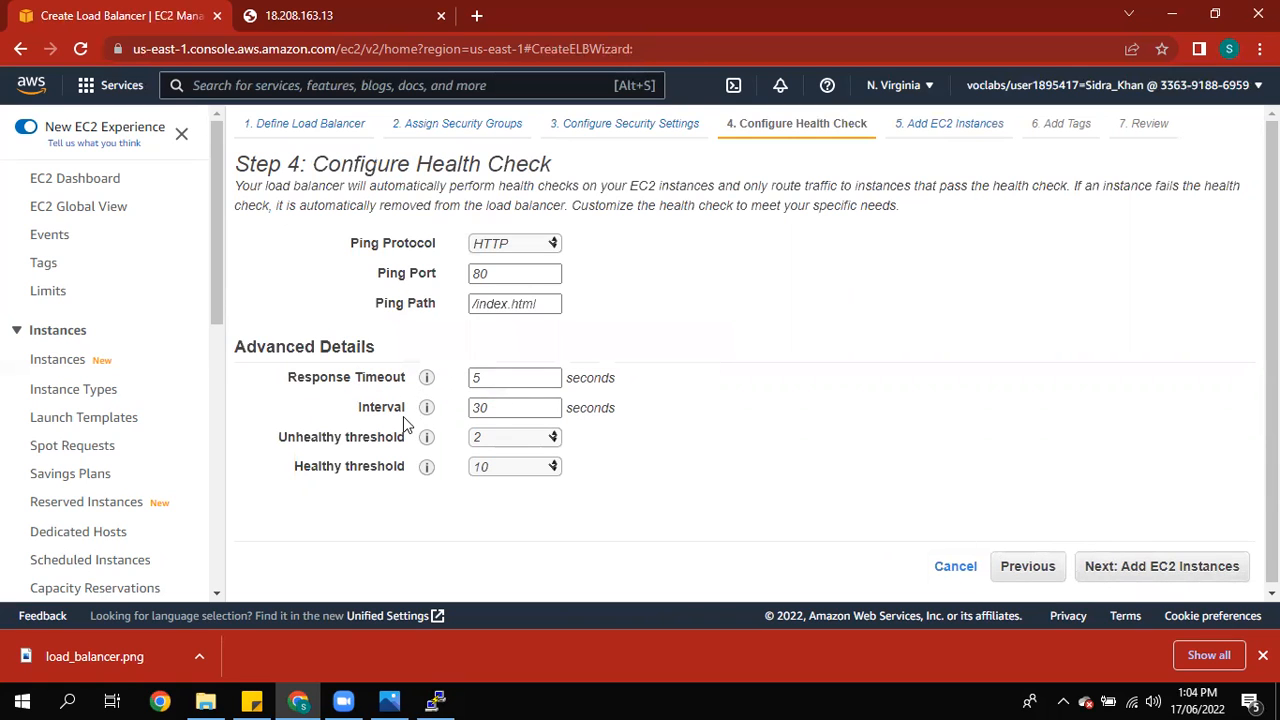
{"action": "left_click", "coordinate": [486, 405]}
{"action": "left_click", "coordinate": [1110, 572]}
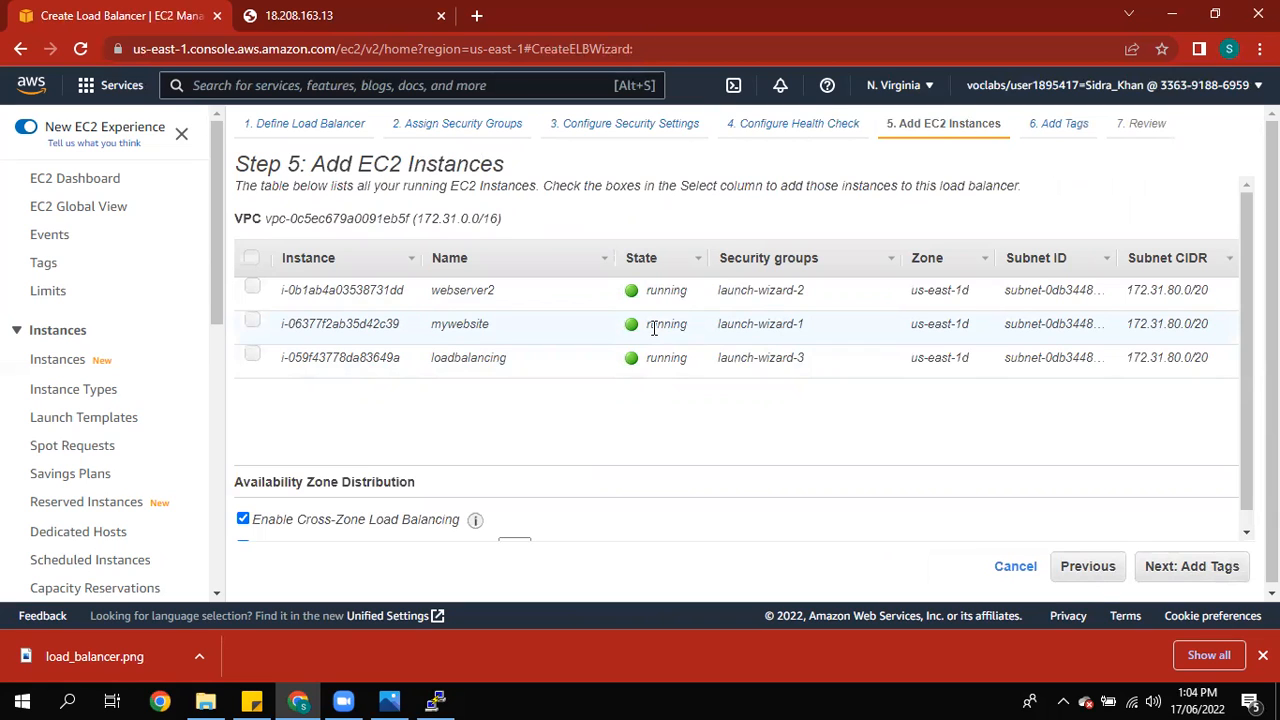
Step: Register the webserver2, mywebsite and loadbalancing instances with the load balancer
{"action": "left_click", "coordinate": [255, 289]}
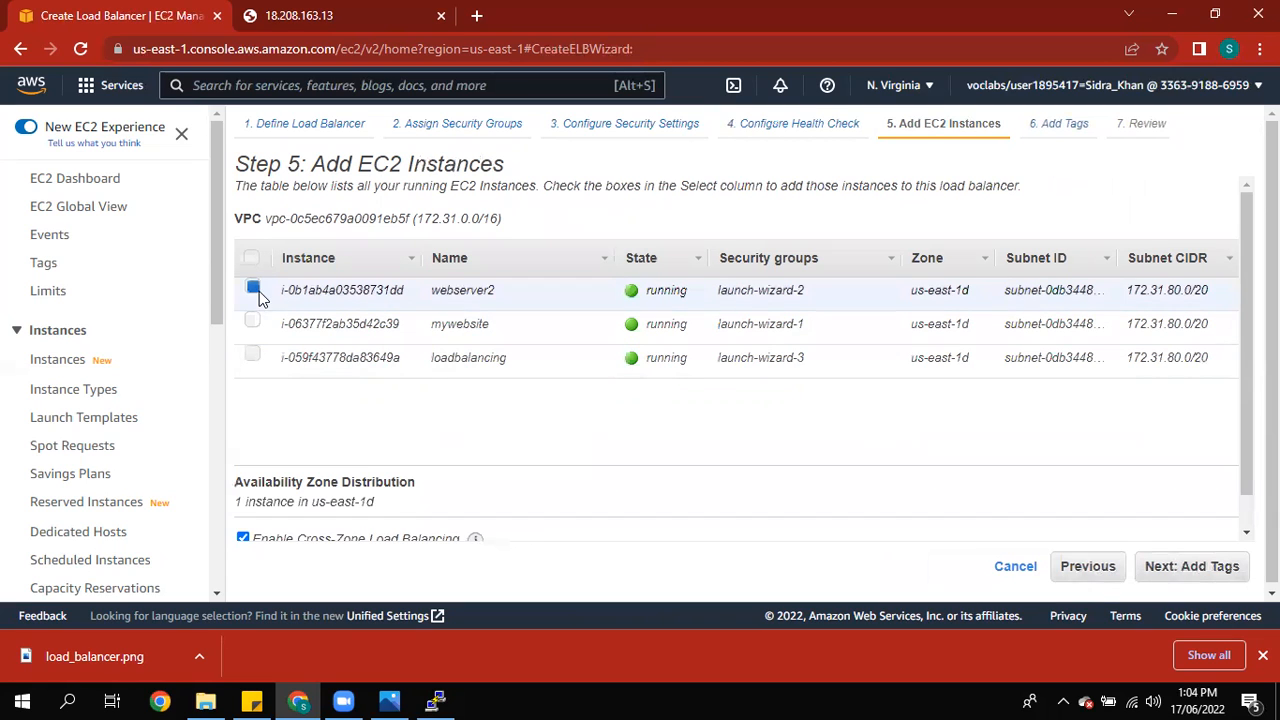
{"action": "left_click", "coordinate": [253, 323]}
{"action": "left_click", "coordinate": [254, 357]}
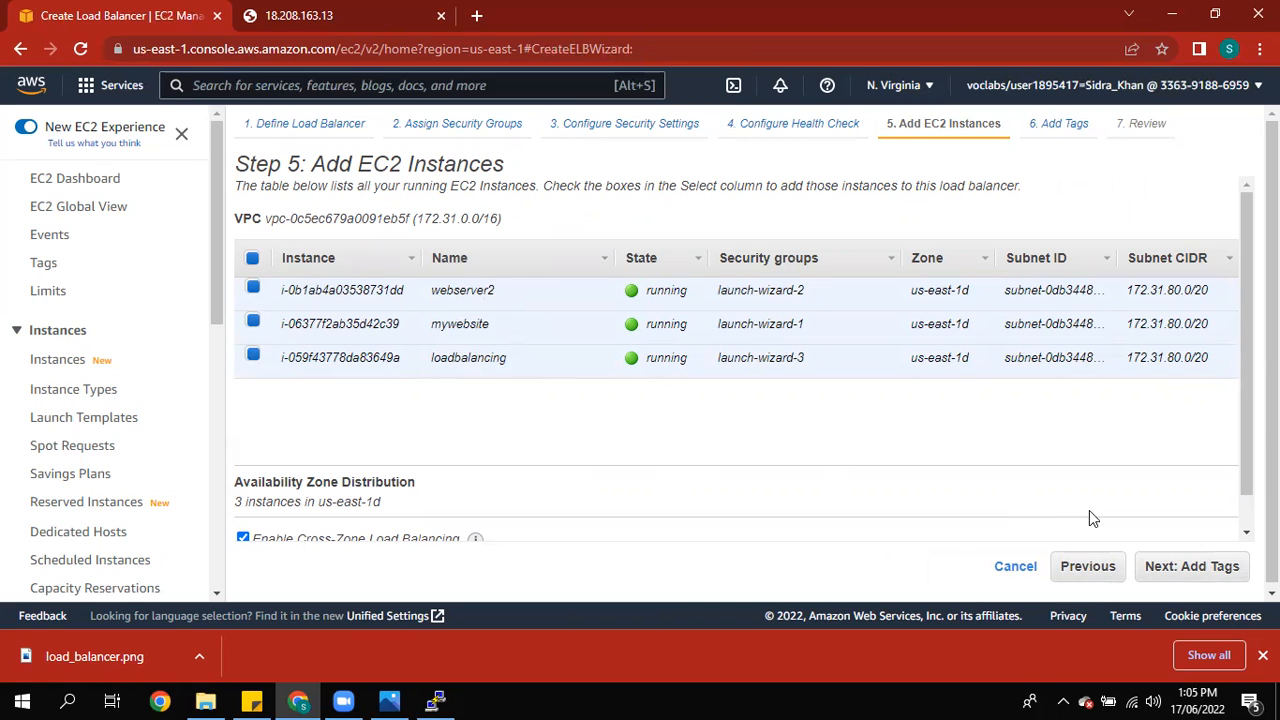
{"action": "left_click", "coordinate": [1196, 566]}
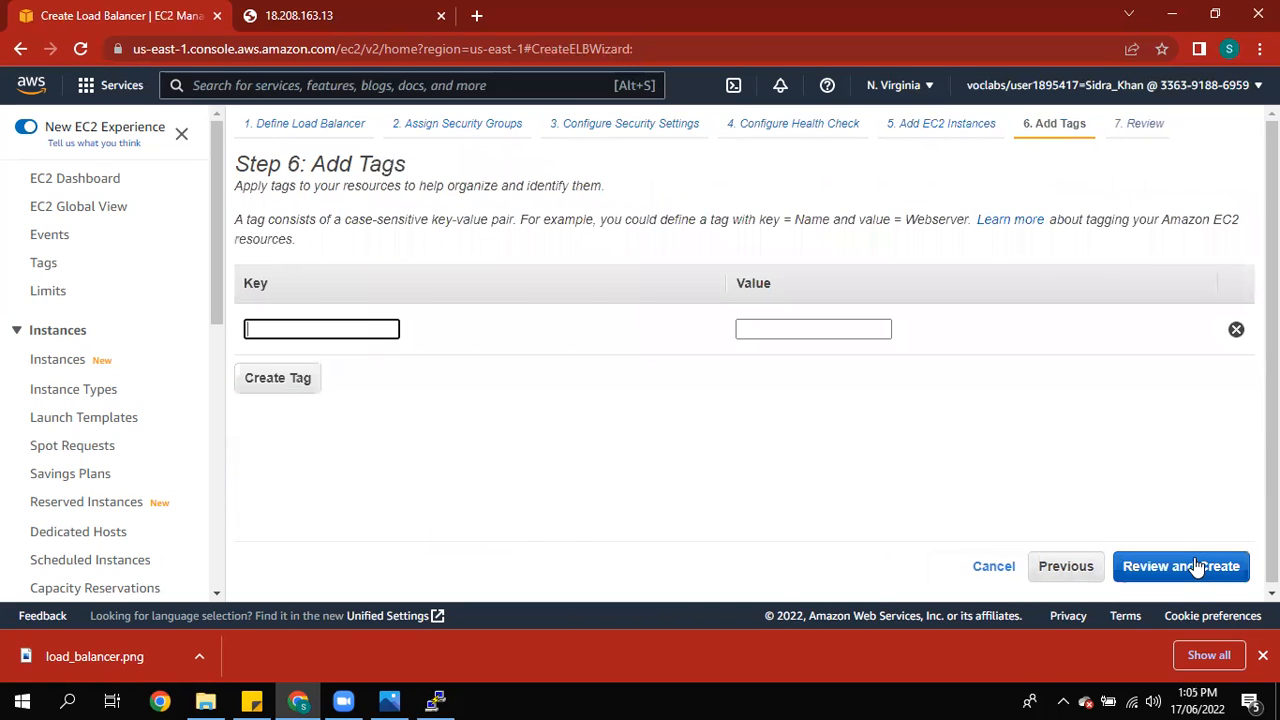
Step: Review and create the load balancer, then close the creation status page
{"action": "left_click", "coordinate": [1198, 566]}
{"action": "left_click", "coordinate": [1203, 568]}
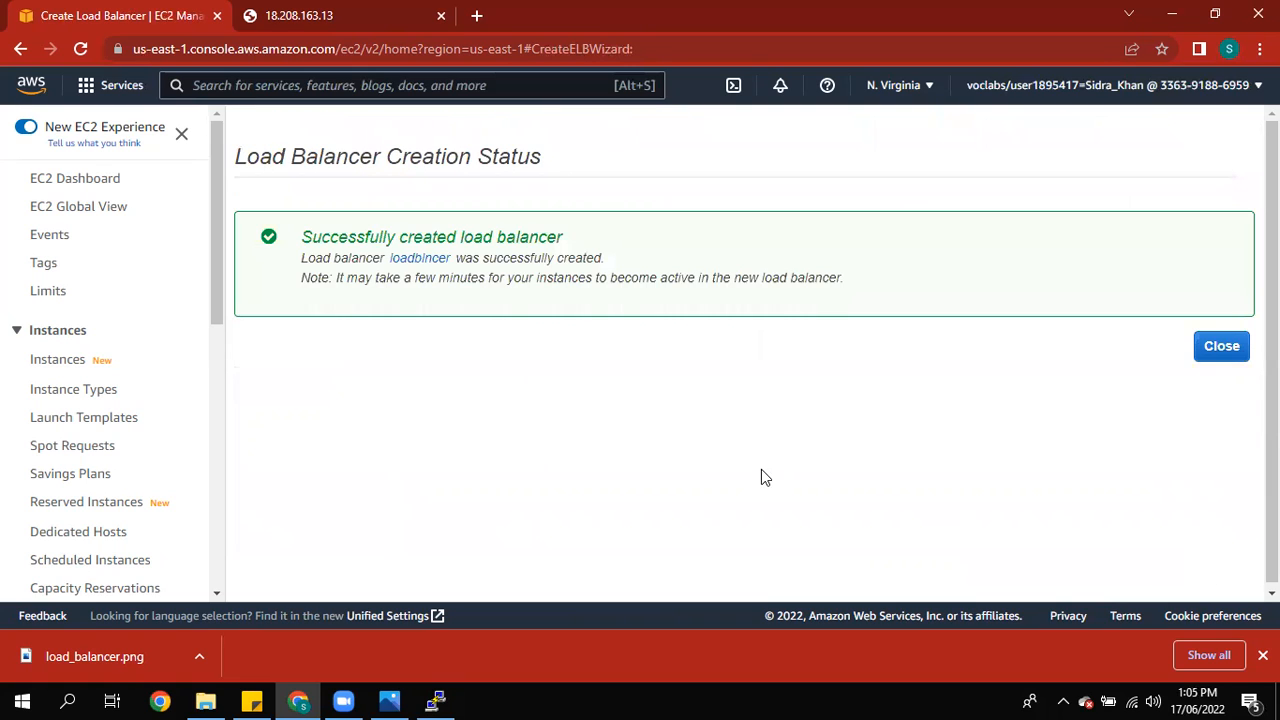
{"action": "left_click", "coordinate": [1222, 350]}
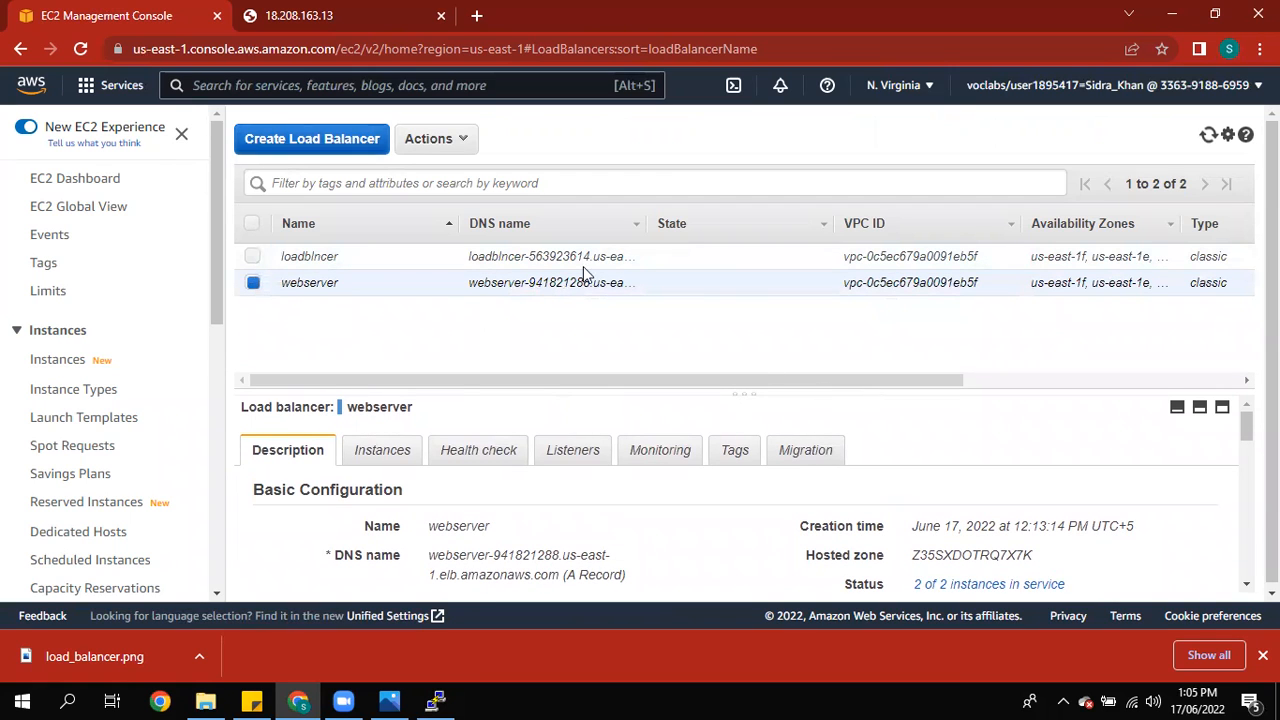
Step: Refresh the load balancer list
{"action": "mouse_move", "coordinate": [1246, 426]}
{"action": "left_mouse_down"}
{"action": "mouse_move", "coordinate": [1246, 438]}
{"action": "mouse_move", "coordinate": [1246, 424]}
{"action": "left_mouse_up"}
{"action": "left_click", "coordinate": [79, 55]}
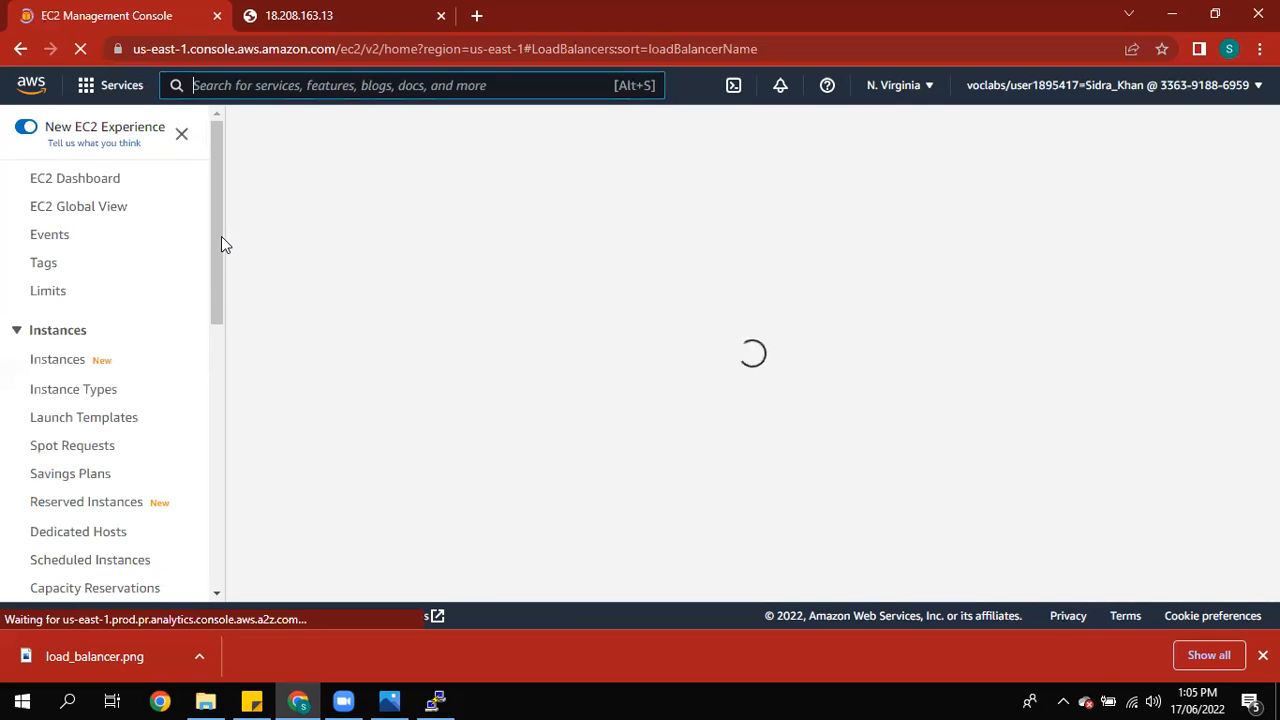
{"action": "scroll", "coordinate": [223, 277], "scroll_direction": "down", "scroll_amount": 6}
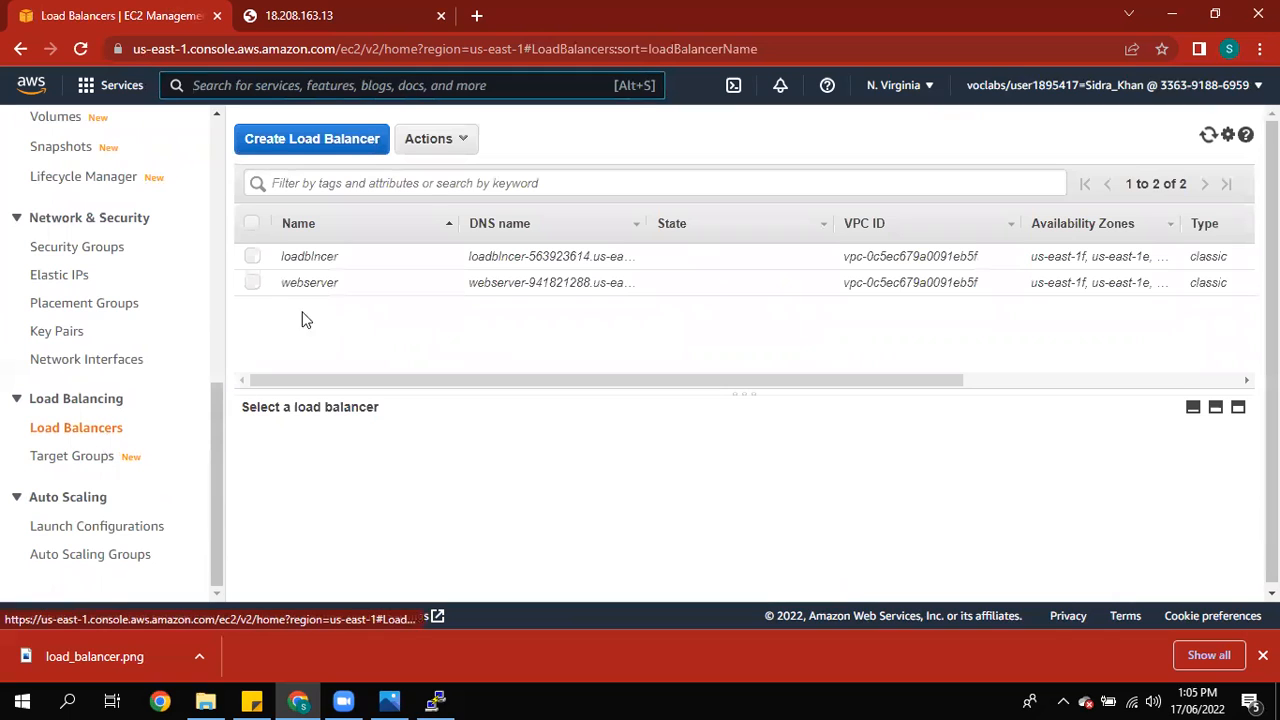
Step: Select the webserver load balancer and copy its DNS name
{"action": "left_click", "coordinate": [253, 283]}
{"action": "left_click_drag", "start_coordinate": [1272, 290], "coordinate": [1272, 325]}
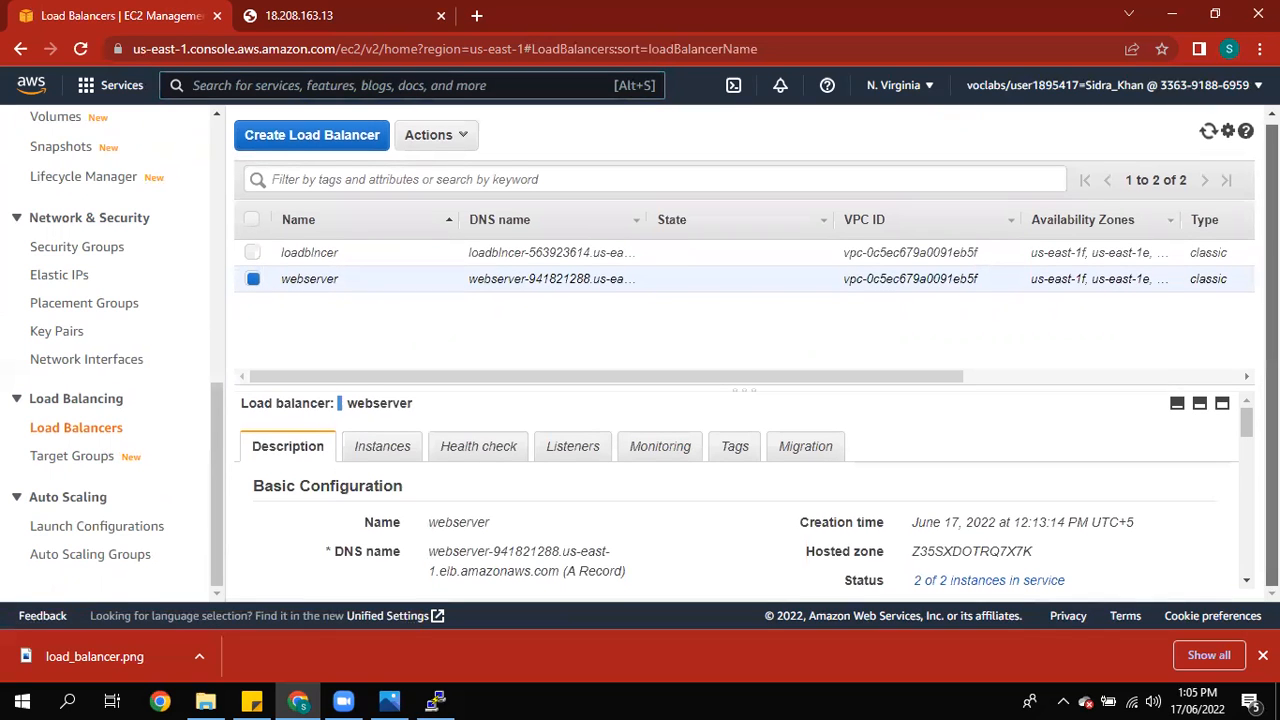
{"action": "left_click_drag", "start_coordinate": [558, 571], "coordinate": [432, 550]}
{"action": "right_click", "coordinate": [446, 550]}
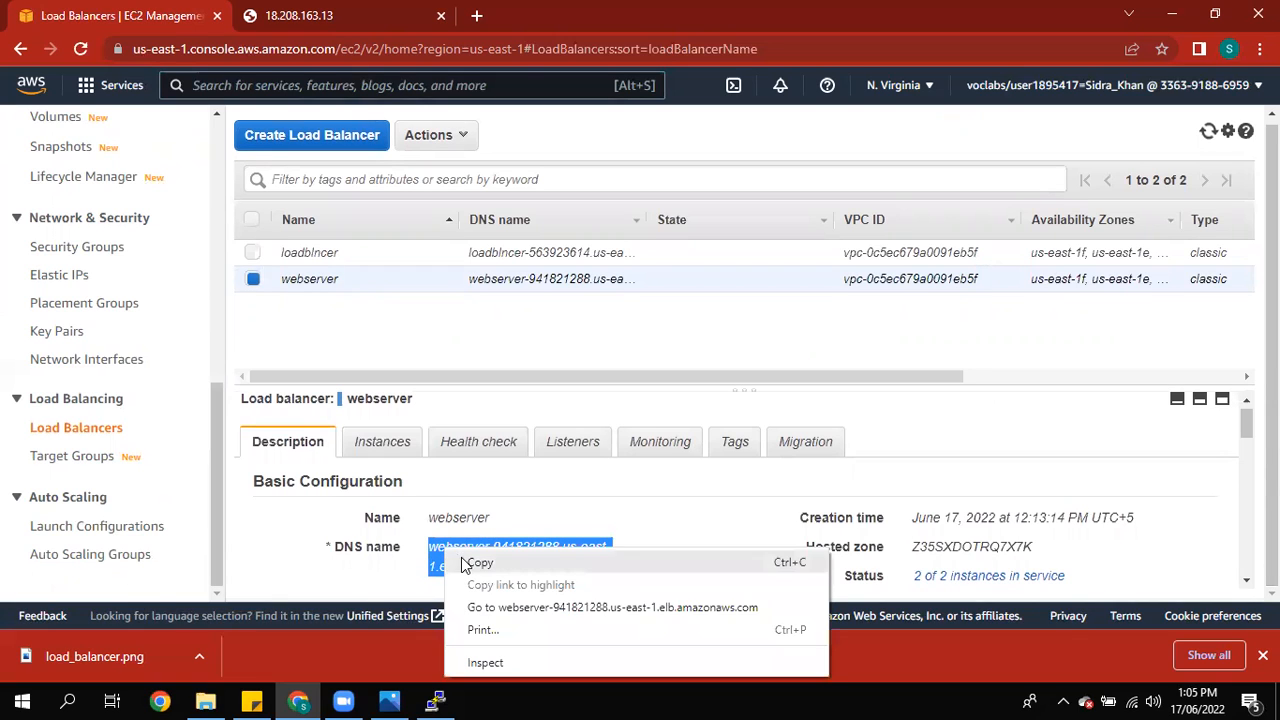
{"action": "left_click", "coordinate": [478, 563]}
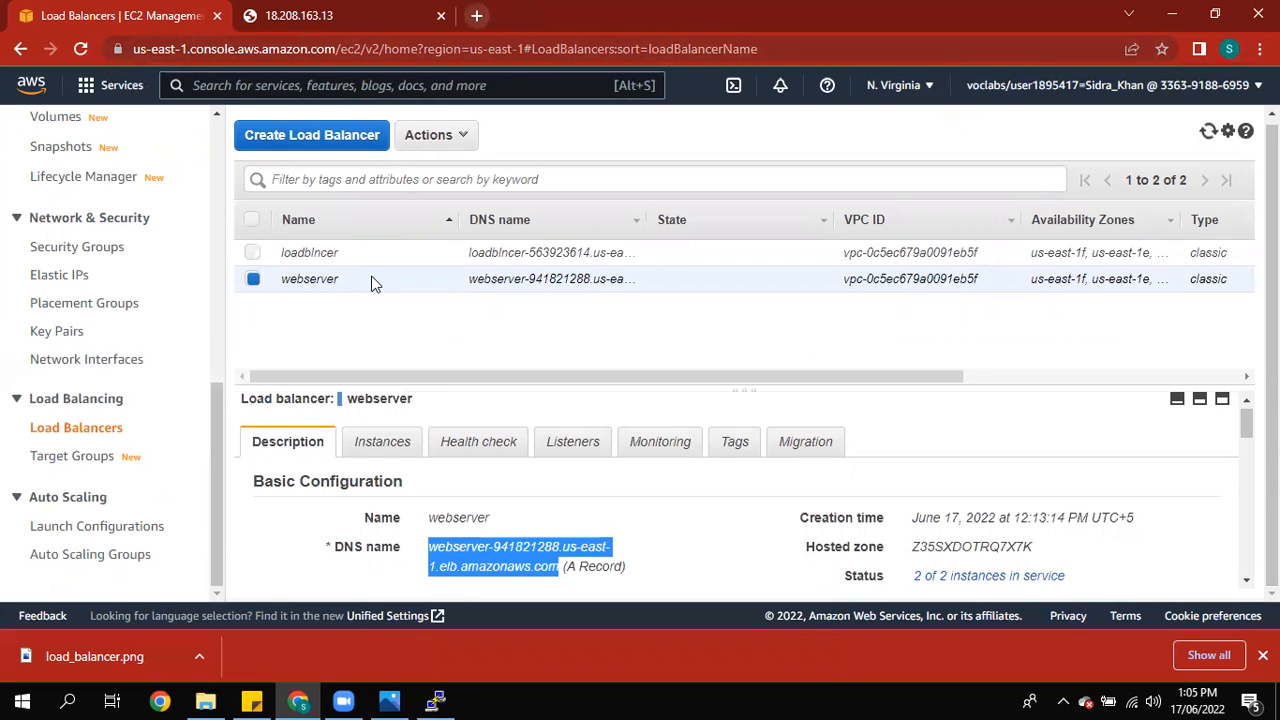
Step: Select the loadblncer load balancer instead and copy its DNS name
{"action": "left_click", "coordinate": [254, 250]}
{"action": "left_click", "coordinate": [252, 279]}
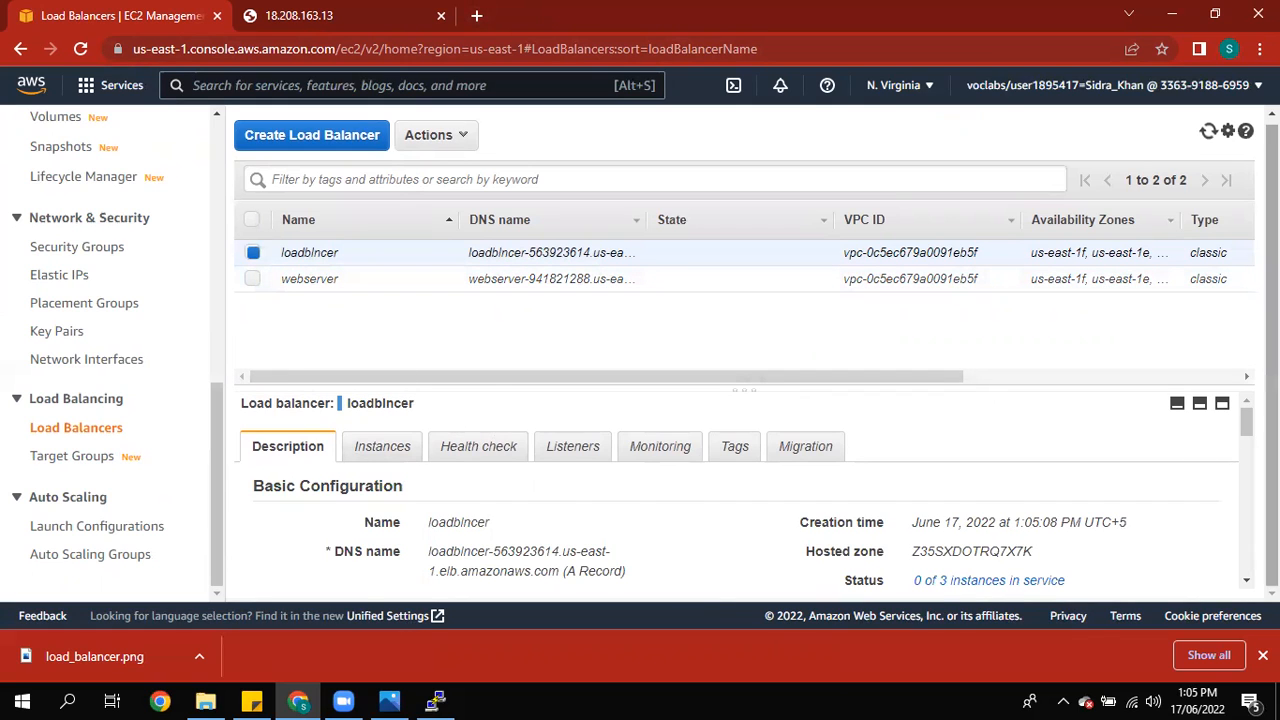
{"action": "scroll", "coordinate": [560, 575], "scroll_direction": "down", "scroll_amount": 1}
{"action": "left_click_drag", "start_coordinate": [558, 556], "coordinate": [430, 541]}
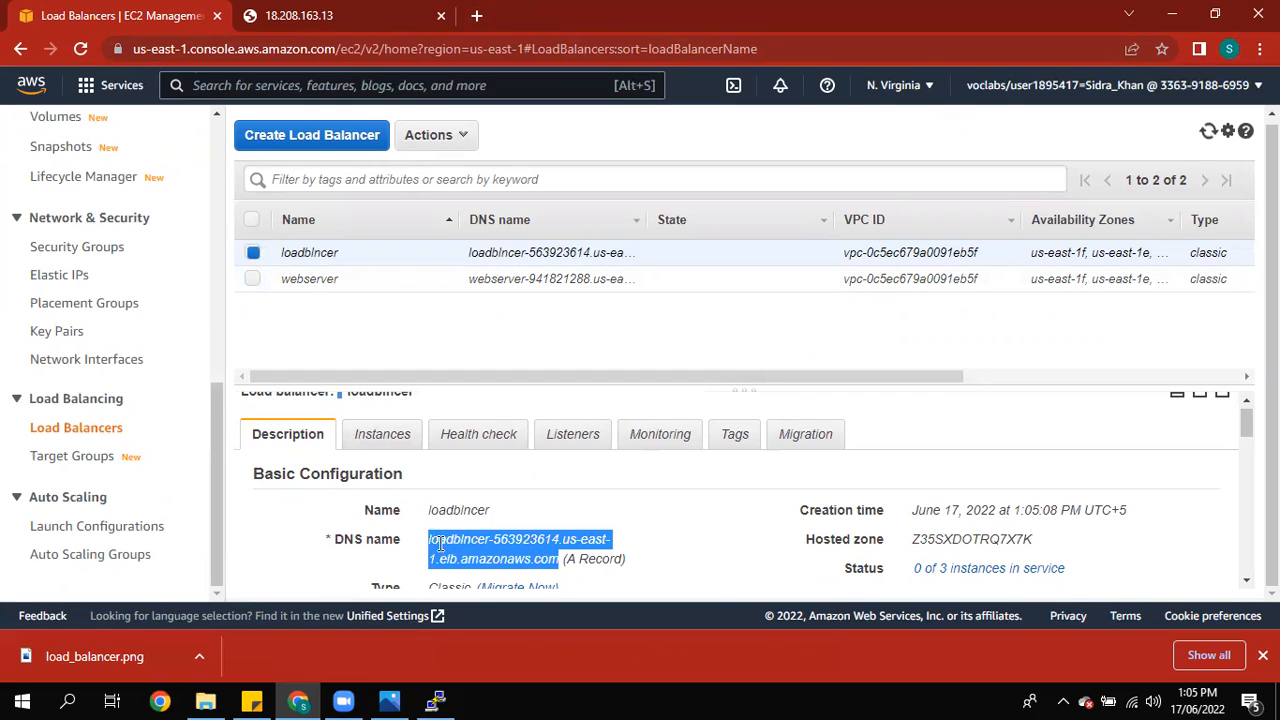
{"action": "right_click", "coordinate": [440, 545]}
{"action": "left_click", "coordinate": [460, 557]}
Step: Open a new browser tab and go to the pasted loadblncer DNS address
{"action": "left_click", "coordinate": [478, 16]}
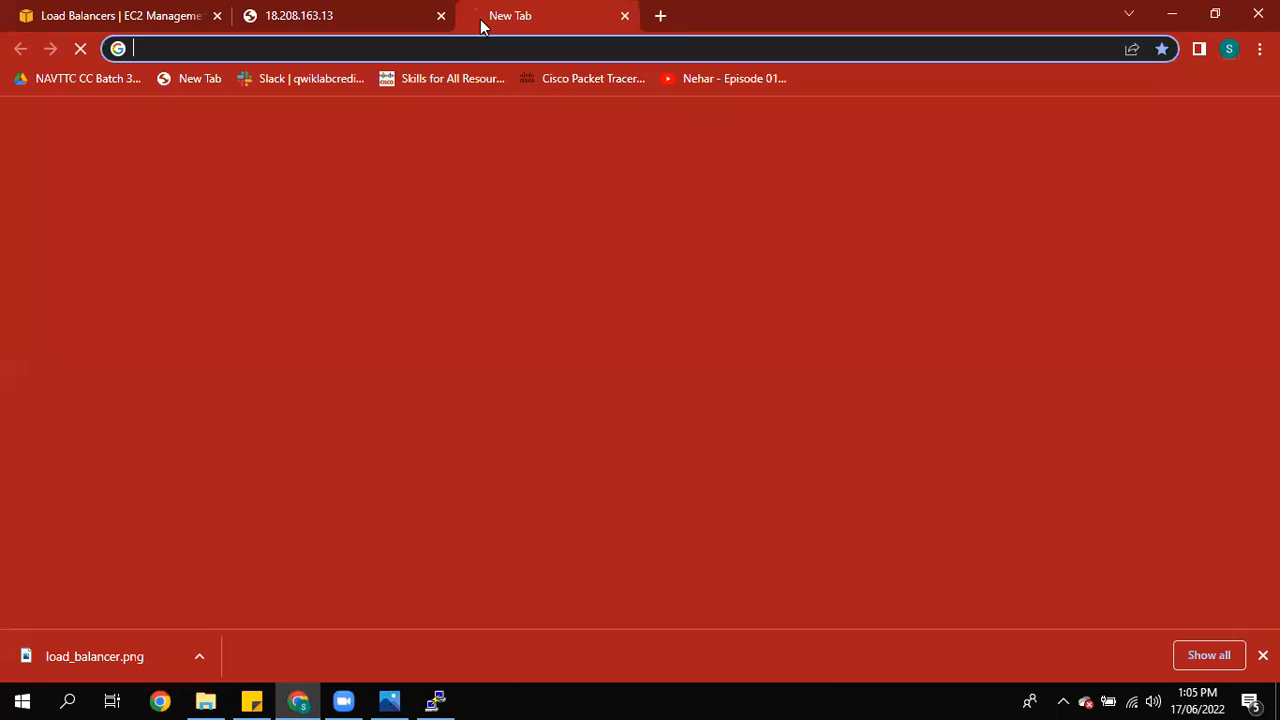
{"action": "left_click", "coordinate": [486, 46]}
{"action": "right_click", "coordinate": [486, 46]}
{"action": "left_click", "coordinate": [528, 171]}
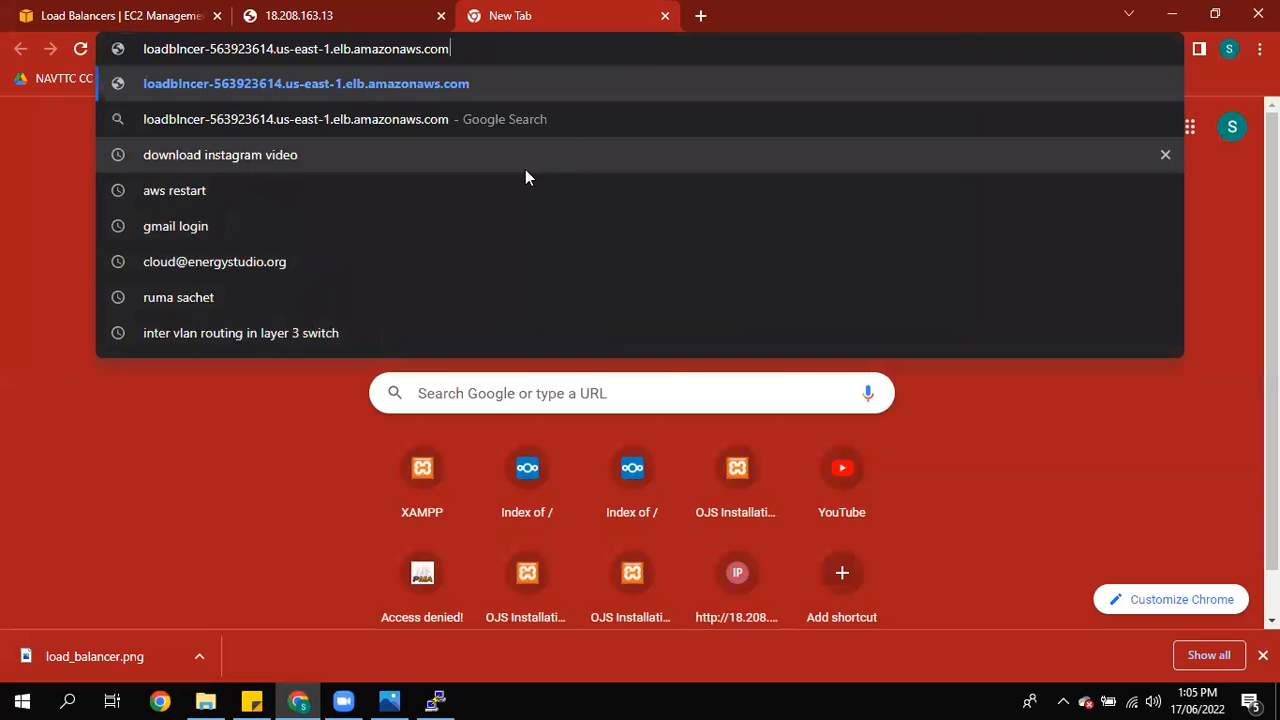
{"action": "key", "text": "Return"}
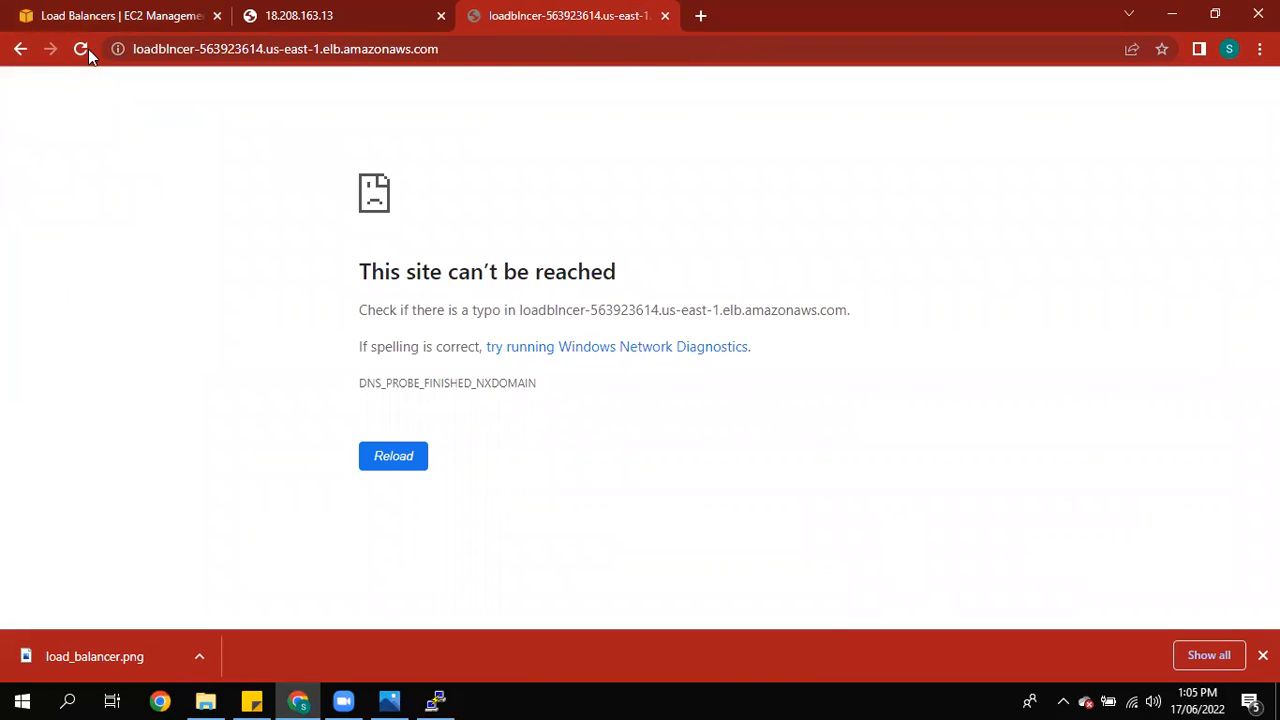
Step: Close the tab opened on the load balancer address
{"action": "left_click", "coordinate": [255, 12]}
{"action": "left_click", "coordinate": [120, 12]}
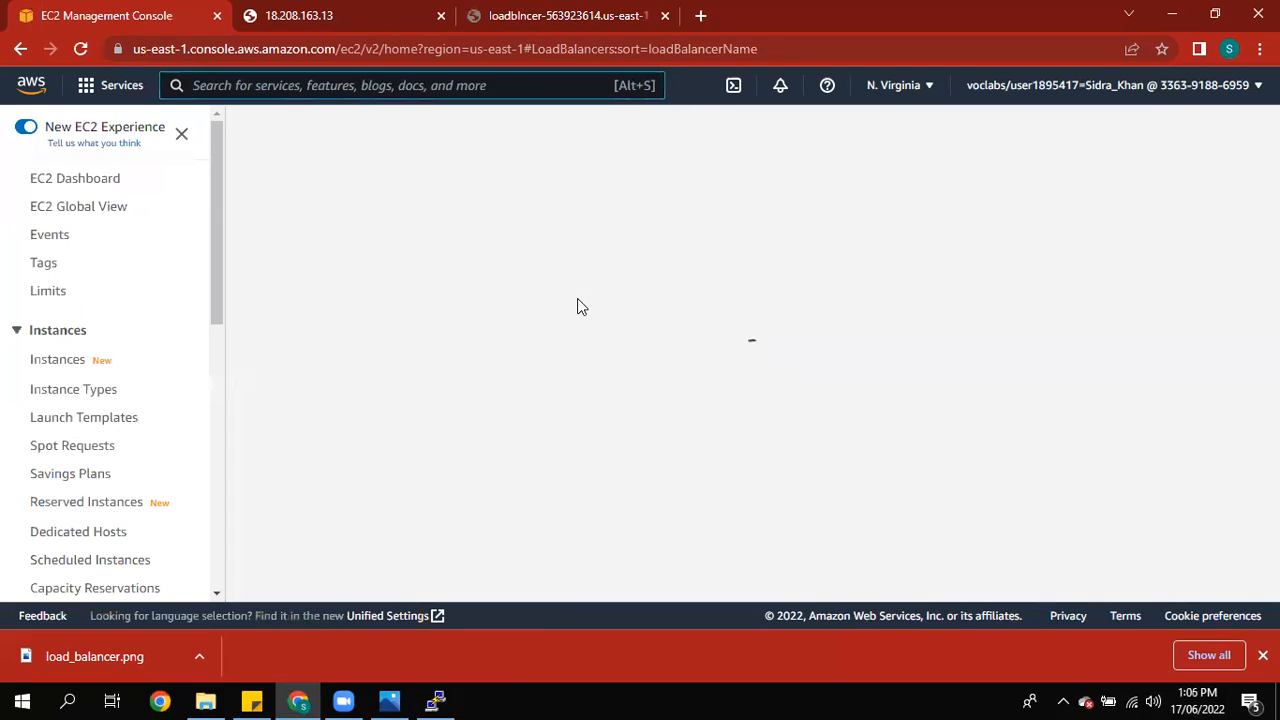
{"action": "left_click", "coordinate": [660, 16]}
{"action": "left_click", "coordinate": [665, 16]}
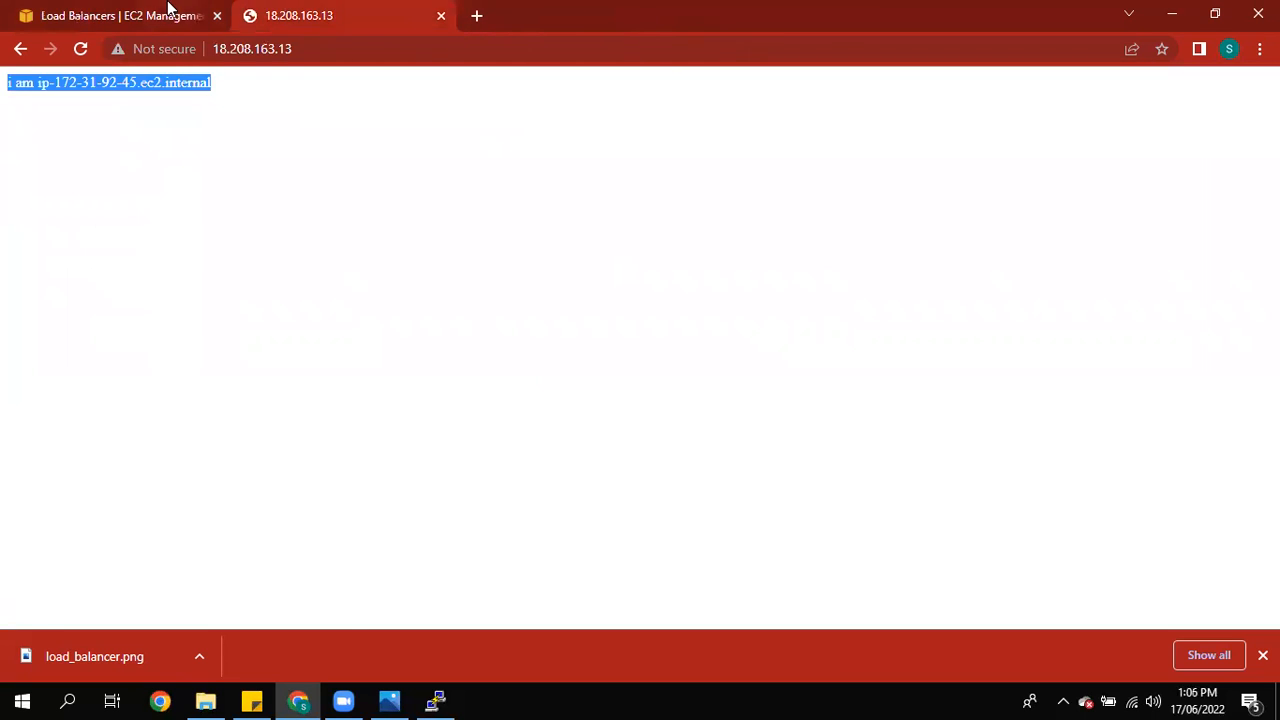
Step: Review the loadblncer load balancer's health check settings and registered instances
{"action": "left_click", "coordinate": [166, 12]}
{"action": "scroll", "coordinate": [204, 312], "scroll_direction": "down", "scroll_amount": 3}
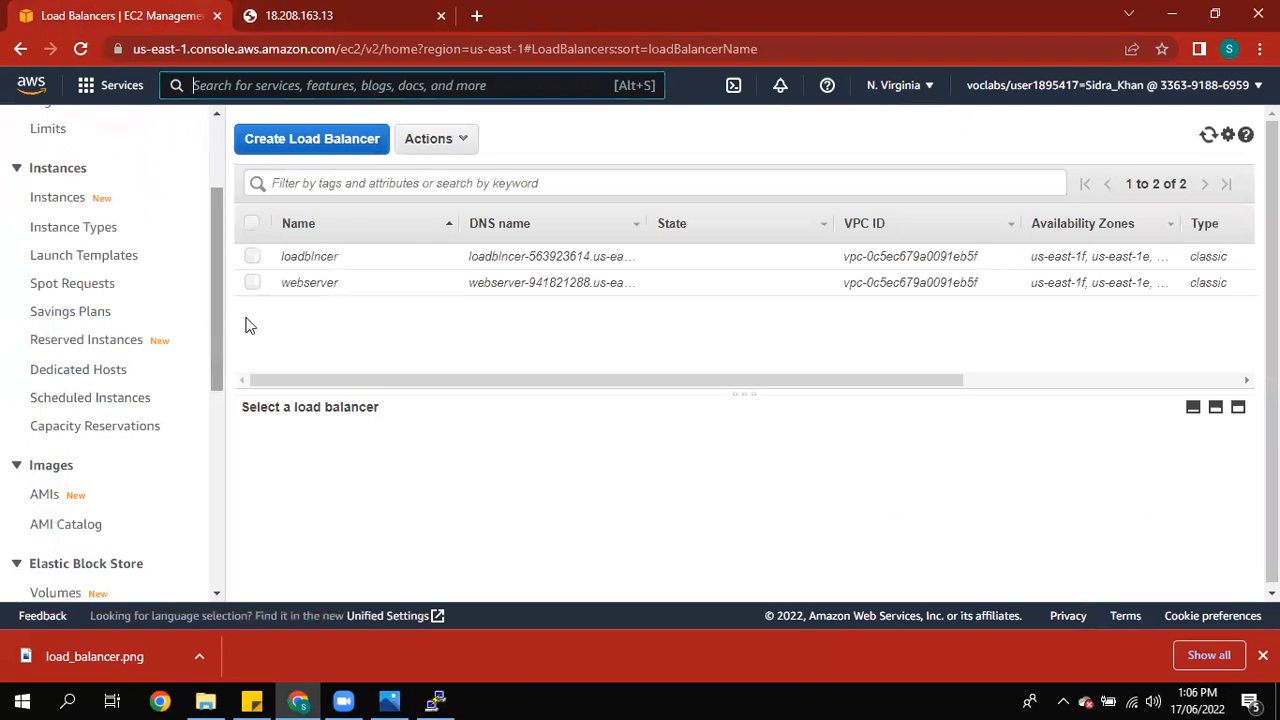
{"action": "left_click", "coordinate": [254, 257]}
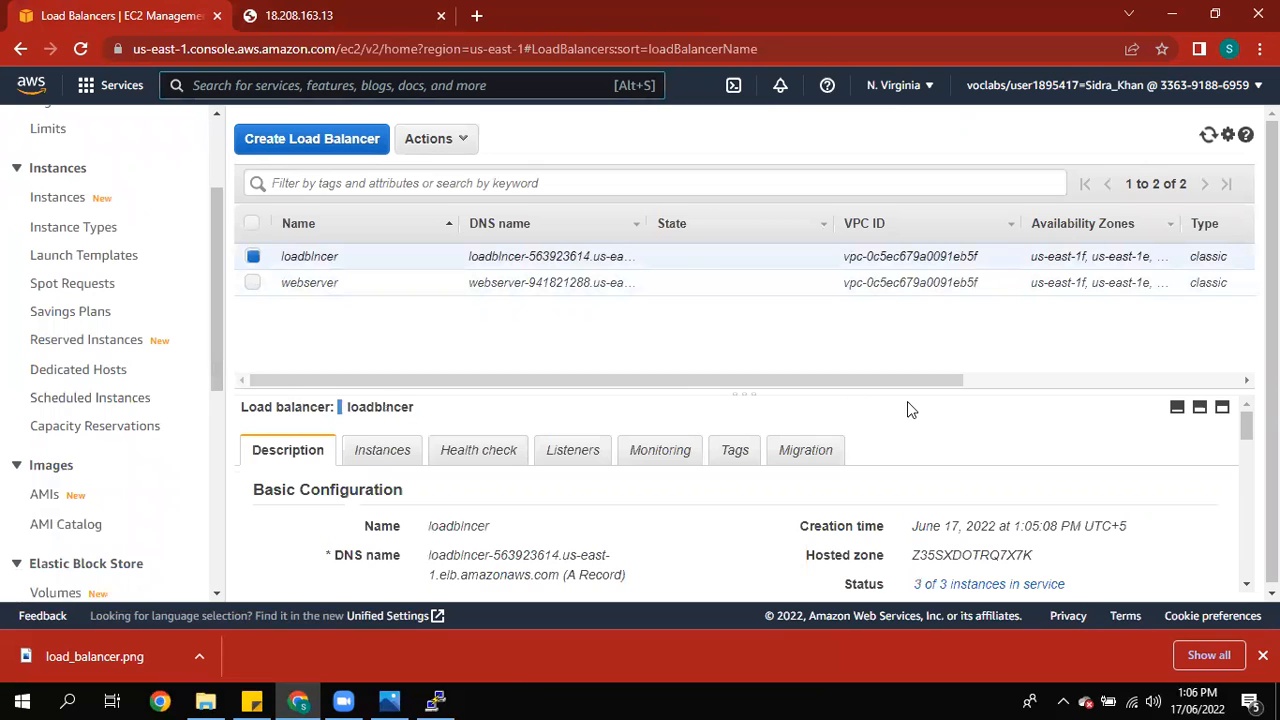
{"action": "left_click", "coordinate": [508, 451]}
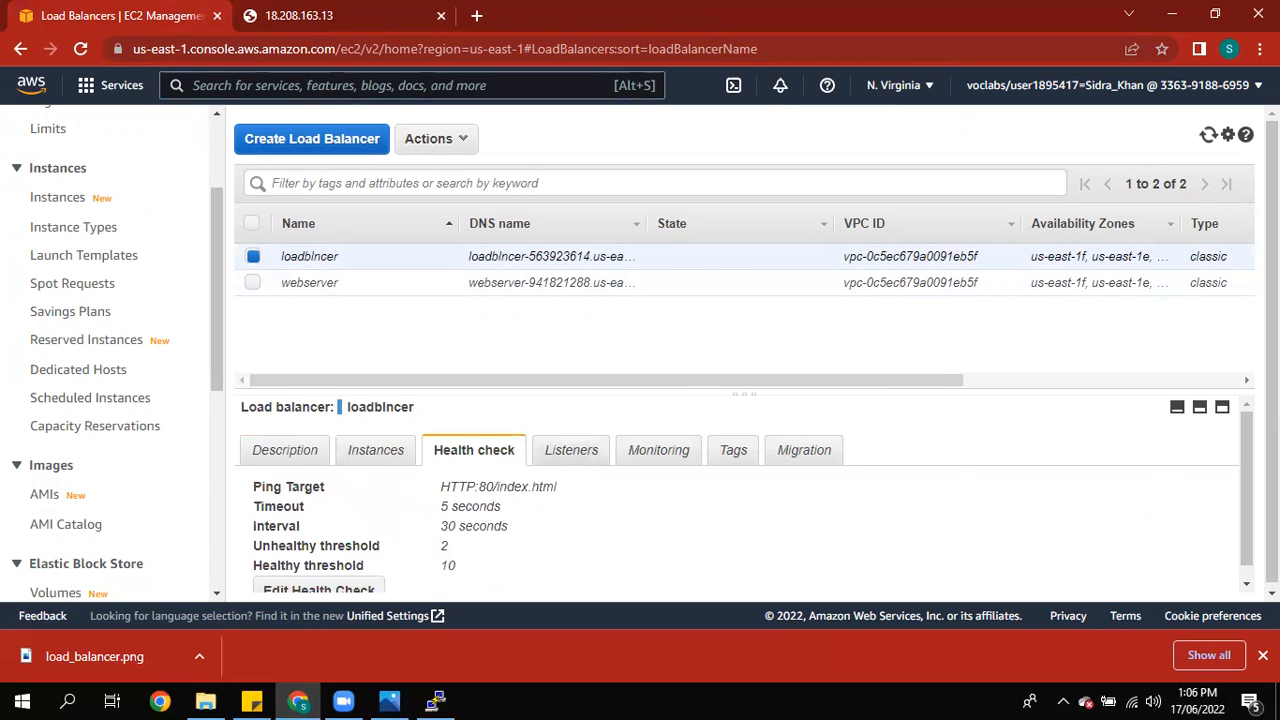
{"action": "scroll", "coordinate": [744, 494], "scroll_direction": "down", "scroll_amount": 1}
{"action": "left_click", "coordinate": [378, 437]}
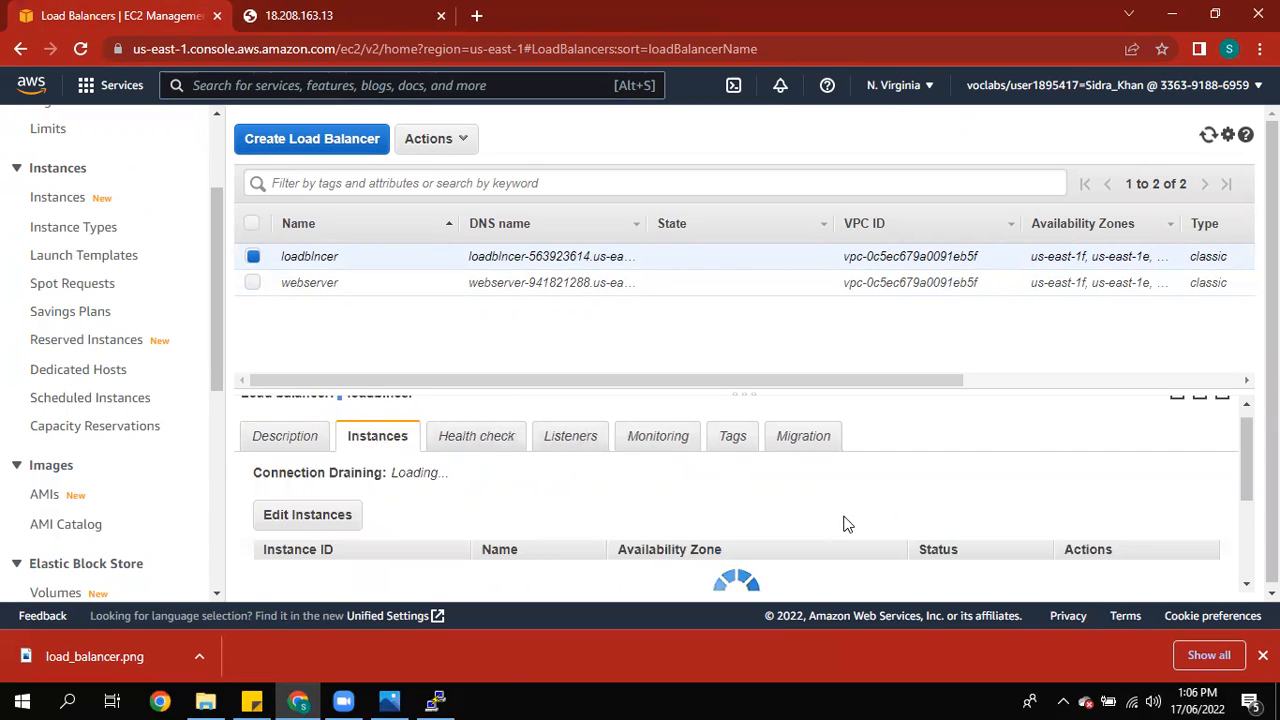
{"action": "left_click_drag", "start_coordinate": [1247, 453], "coordinate": [1244, 473]}
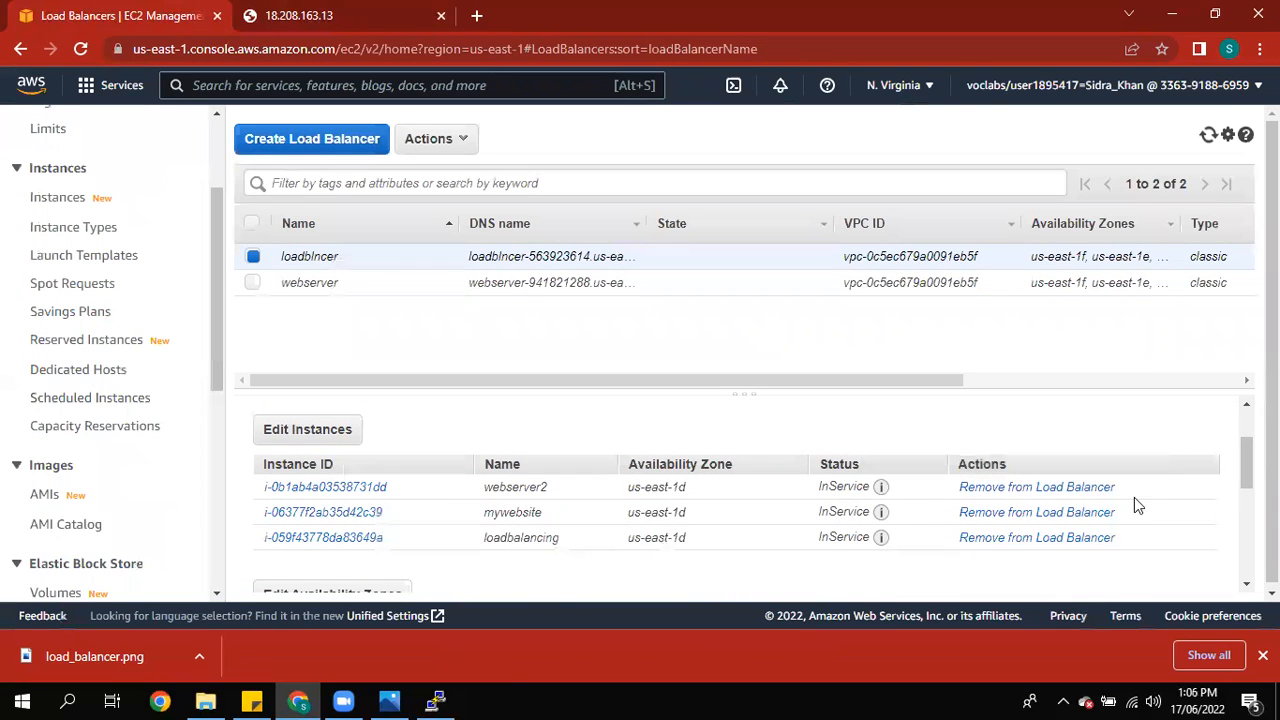
Step: Copy the loadblncer DNS name again from its description
{"action": "scroll", "coordinate": [1245, 484], "scroll_direction": "up", "scroll_amount": 2}
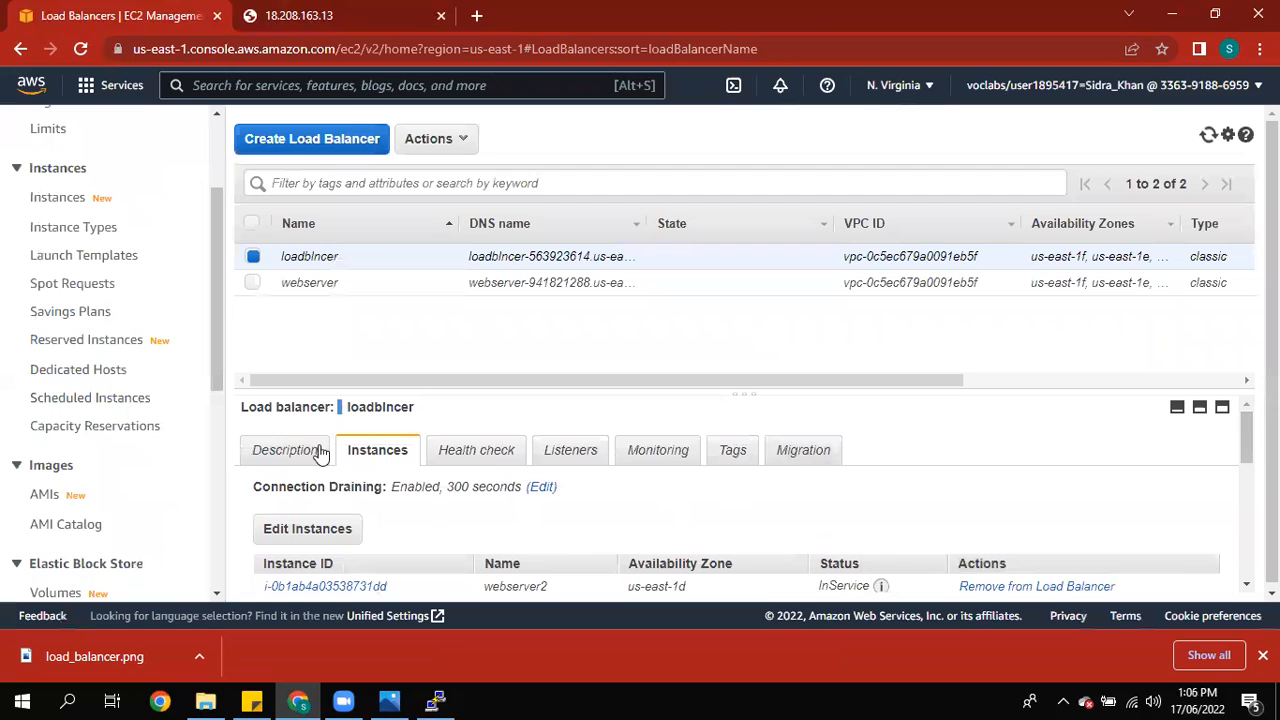
{"action": "left_click", "coordinate": [285, 450]}
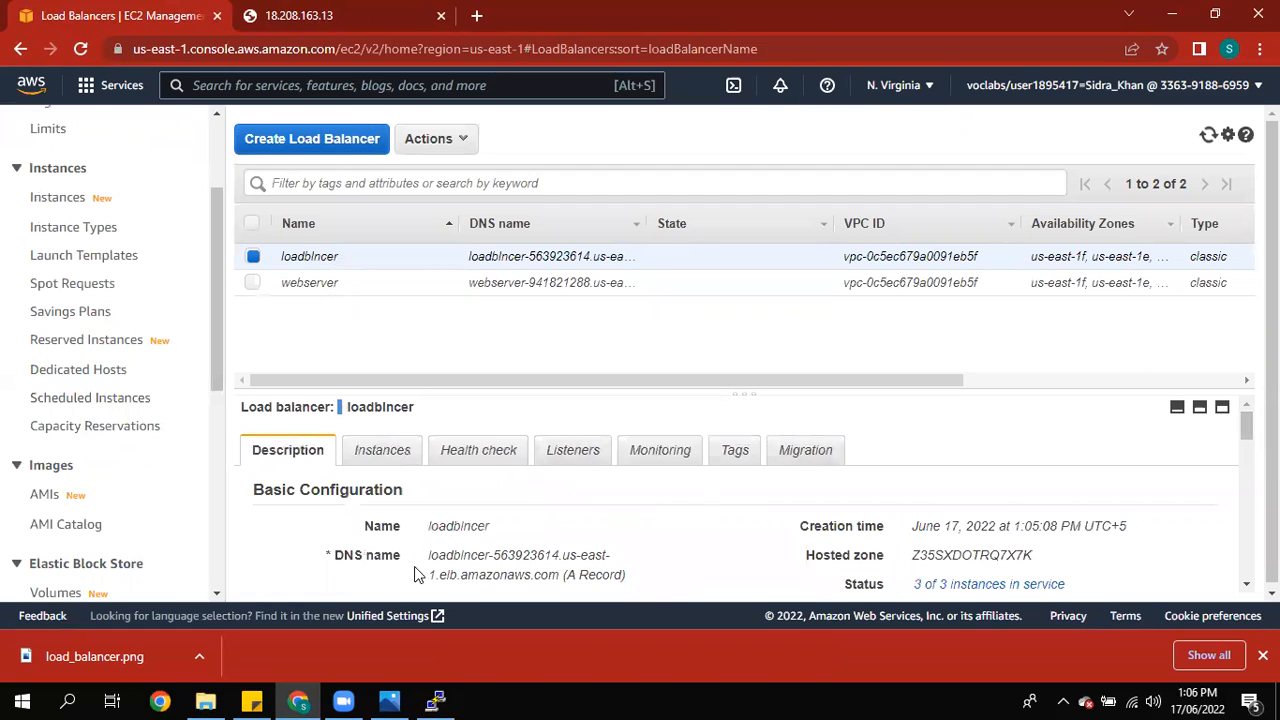
{"action": "mouse_move", "coordinate": [427, 556]}
{"action": "left_mouse_down"}
{"action": "mouse_move", "coordinate": [540, 585]}
{"action": "mouse_move", "coordinate": [530, 440]}
{"action": "mouse_move", "coordinate": [550, 432]}
{"action": "mouse_move", "coordinate": [524, 414]}
{"action": "mouse_move", "coordinate": [461, 473]}
{"action": "mouse_move", "coordinate": [432, 545]}
{"action": "left_mouse_up"}
{"action": "left_click", "coordinate": [562, 420]}
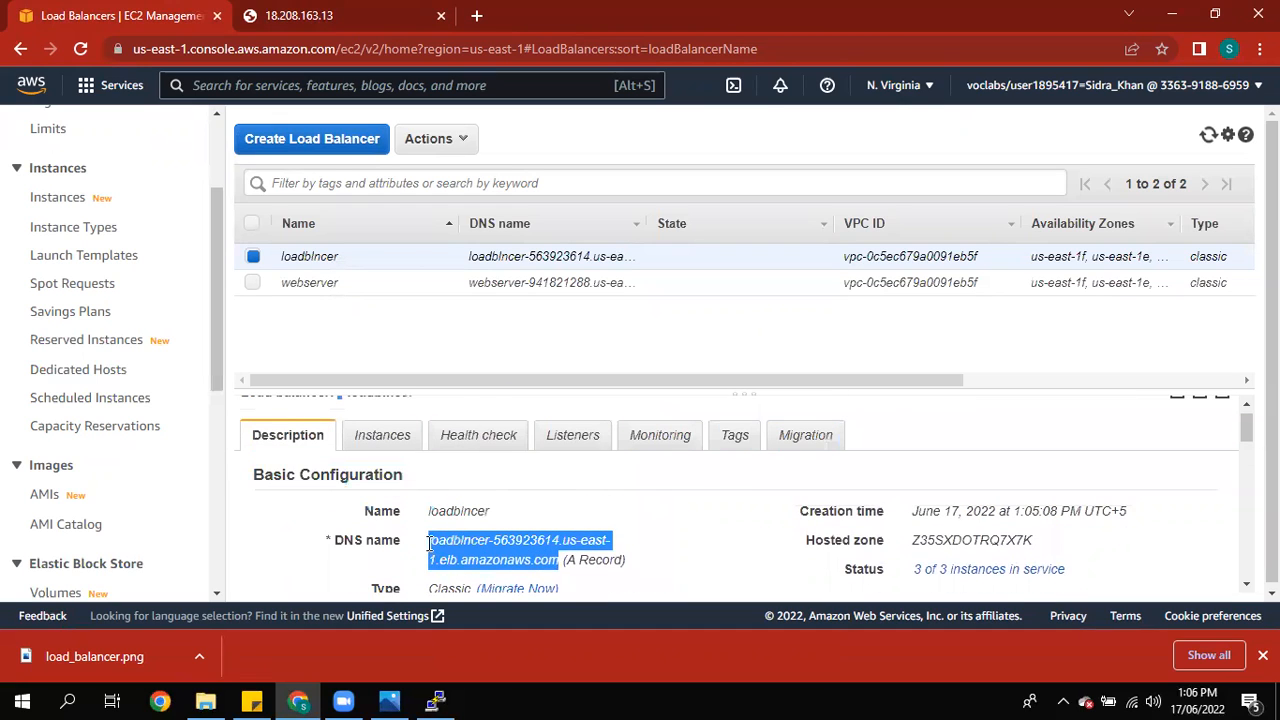
{"action": "right_click", "coordinate": [452, 548]}
{"action": "left_click", "coordinate": [480, 560]}
Step: Open a new tab and go to the pasted load balancer DNS address
{"action": "left_click", "coordinate": [477, 18]}
{"action": "right_click", "coordinate": [480, 42]}
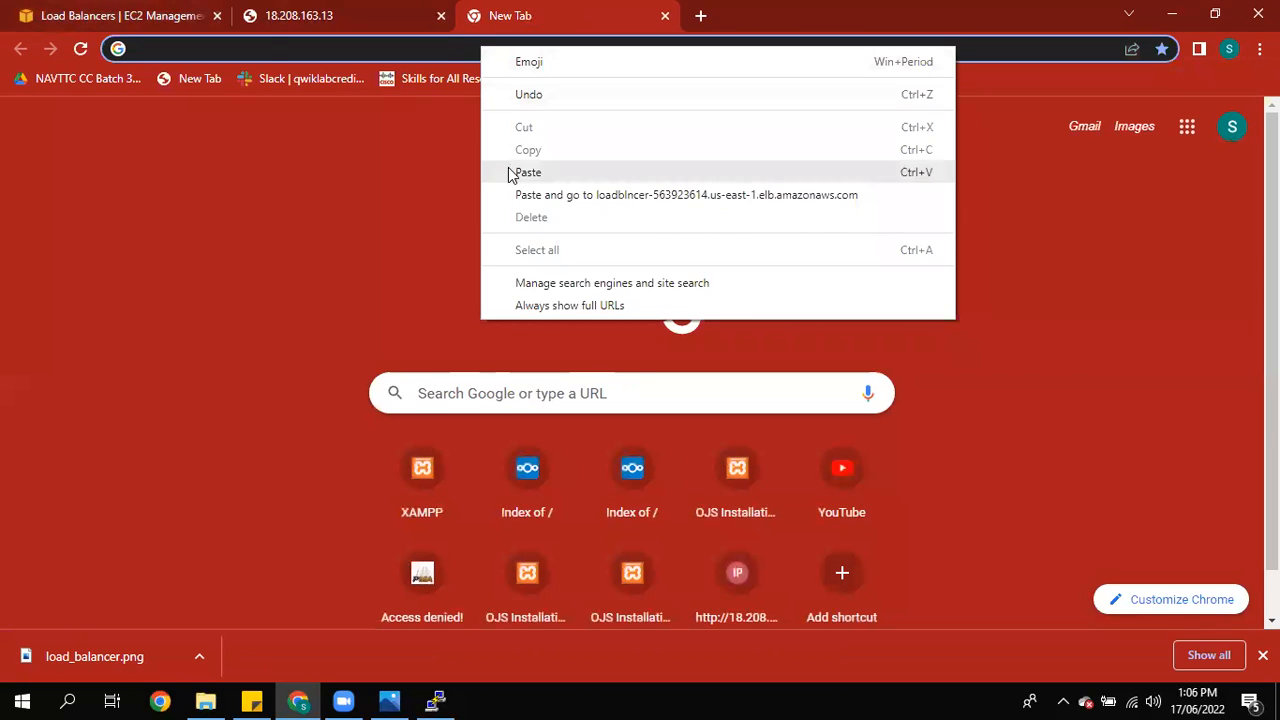
{"action": "left_click", "coordinate": [528, 172]}
{"action": "key", "text": "Return"}
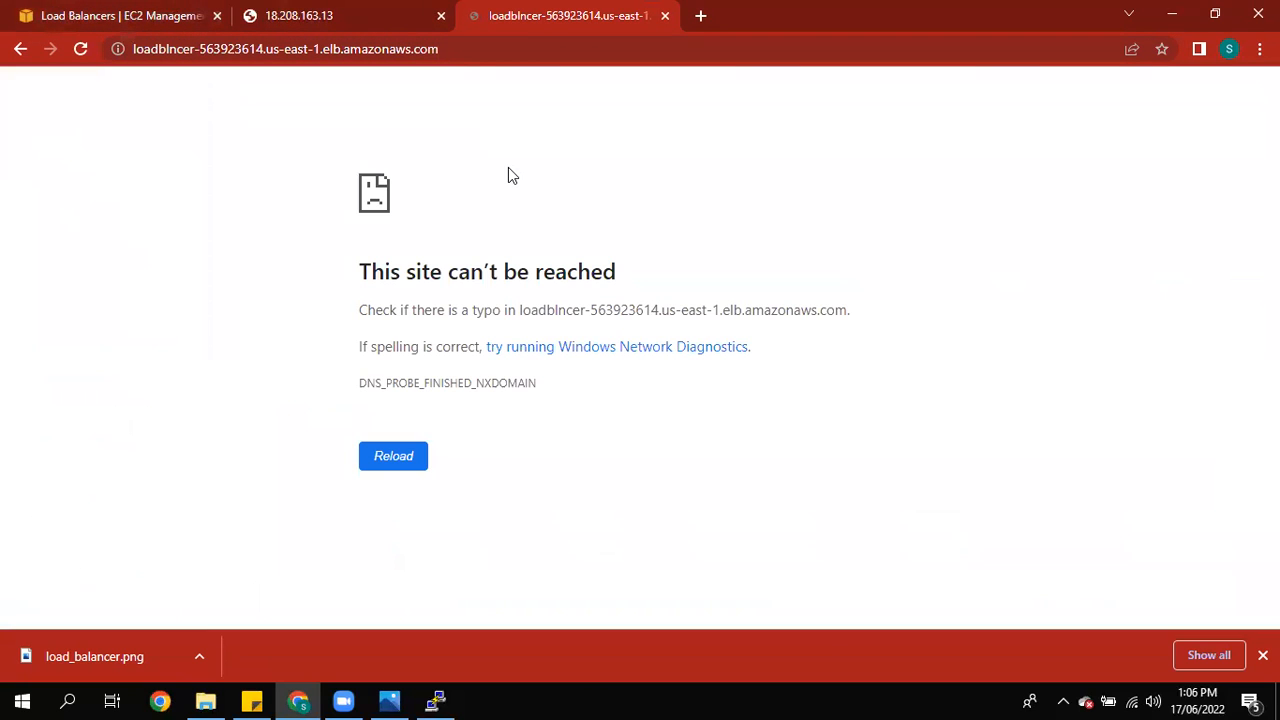
Step: Reload the load balancer page and close the instance IP tab
{"action": "left_click", "coordinate": [390, 455]}
{"action": "left_click", "coordinate": [270, 12]}
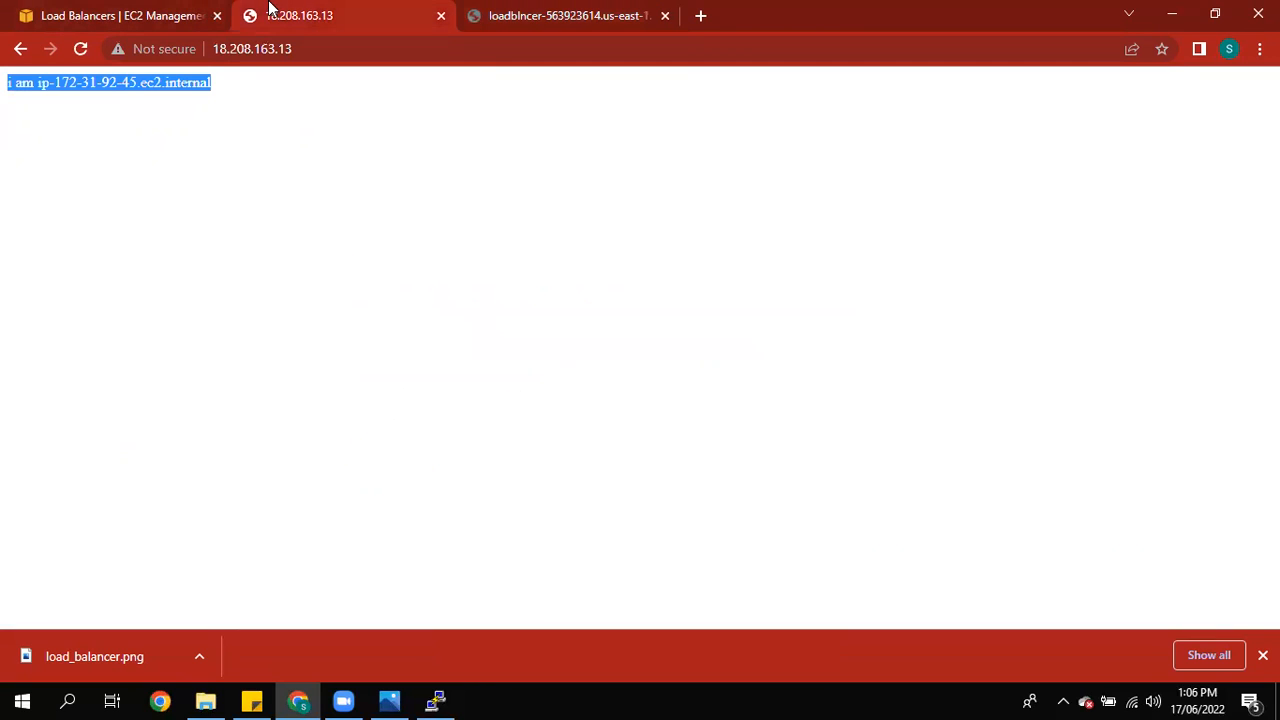
{"action": "left_click", "coordinate": [441, 15]}
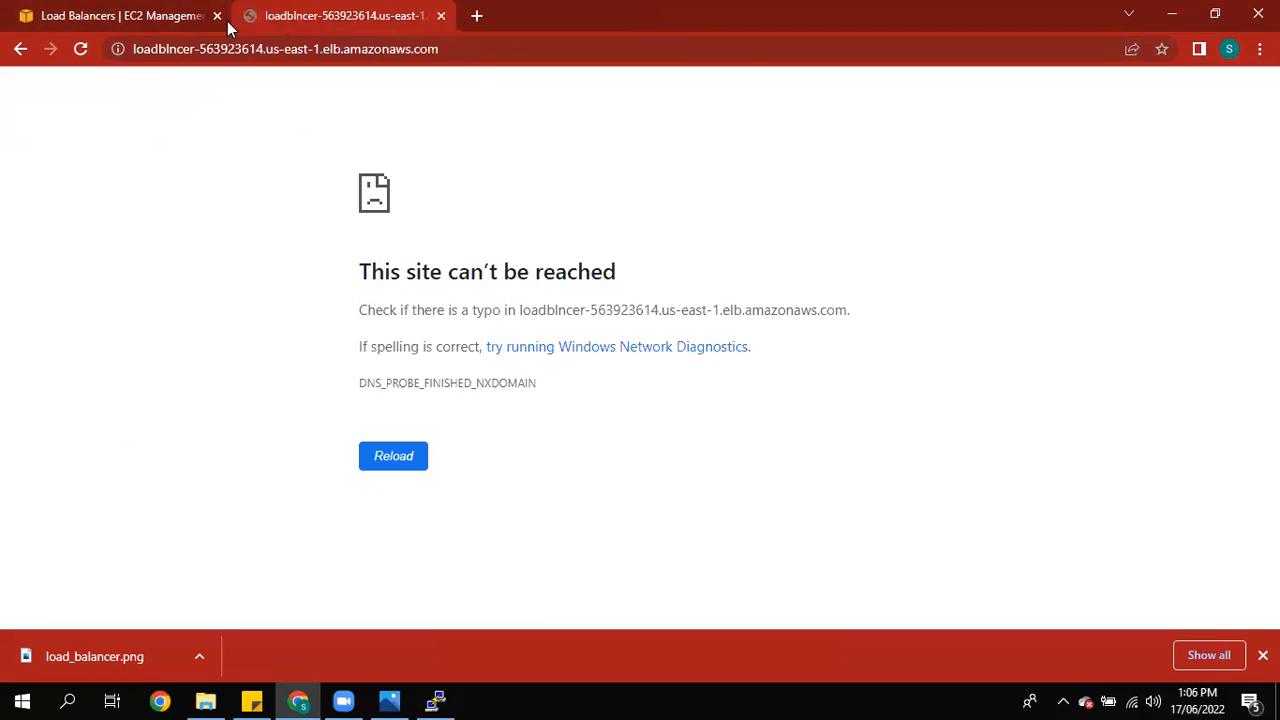
{"action": "left_click", "coordinate": [227, 21]}
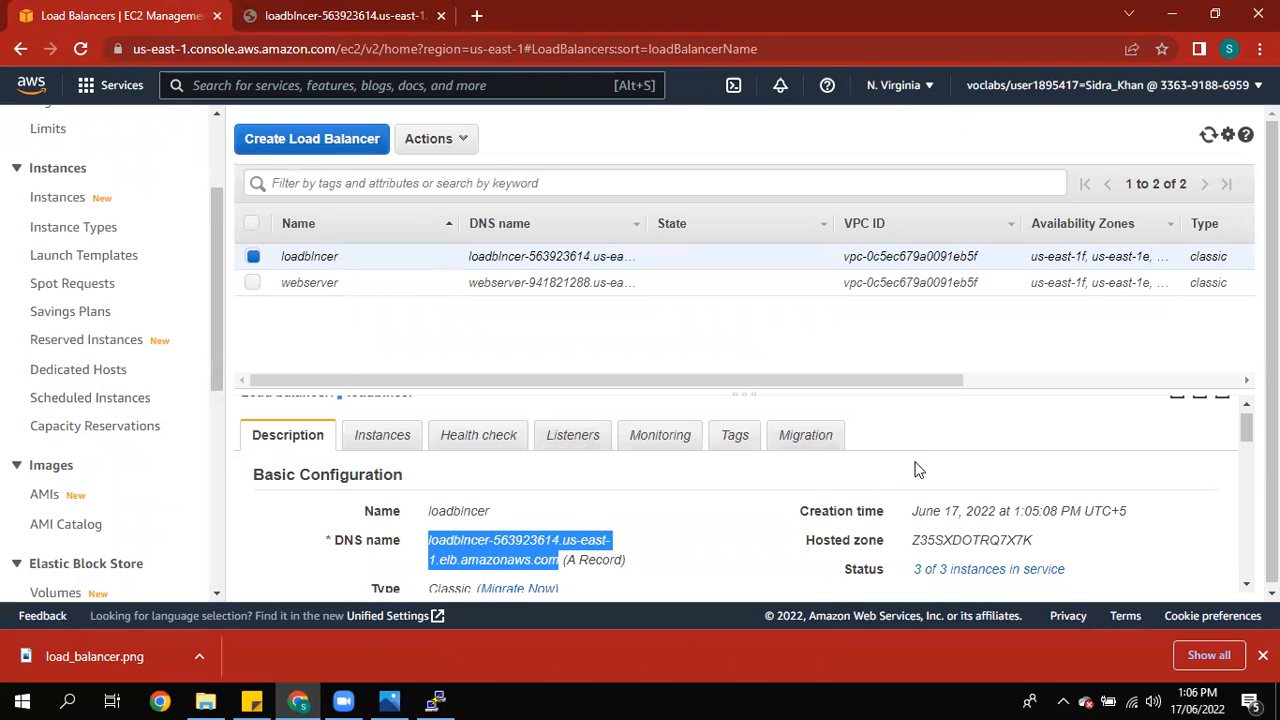
Step: Reload the load balancer address page from the console to test it again
{"action": "left_click", "coordinate": [700, 518]}
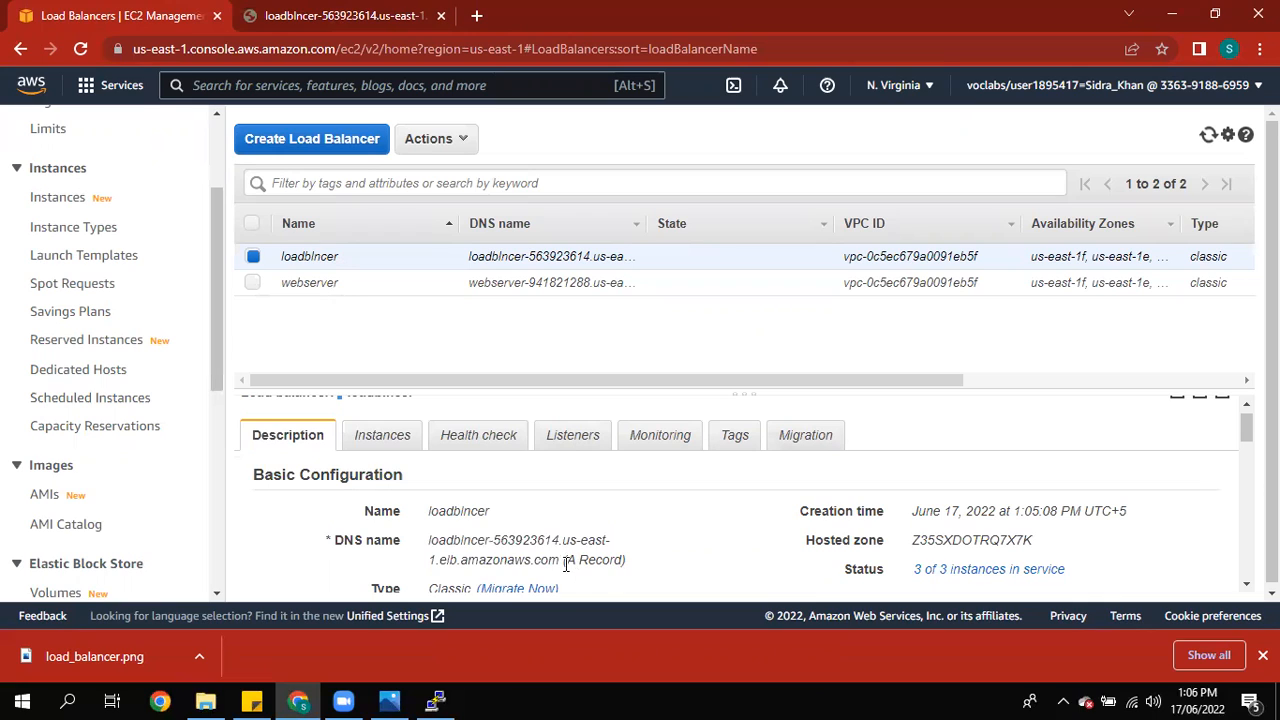
{"action": "left_click_drag", "start_coordinate": [428, 545], "coordinate": [560, 562]}
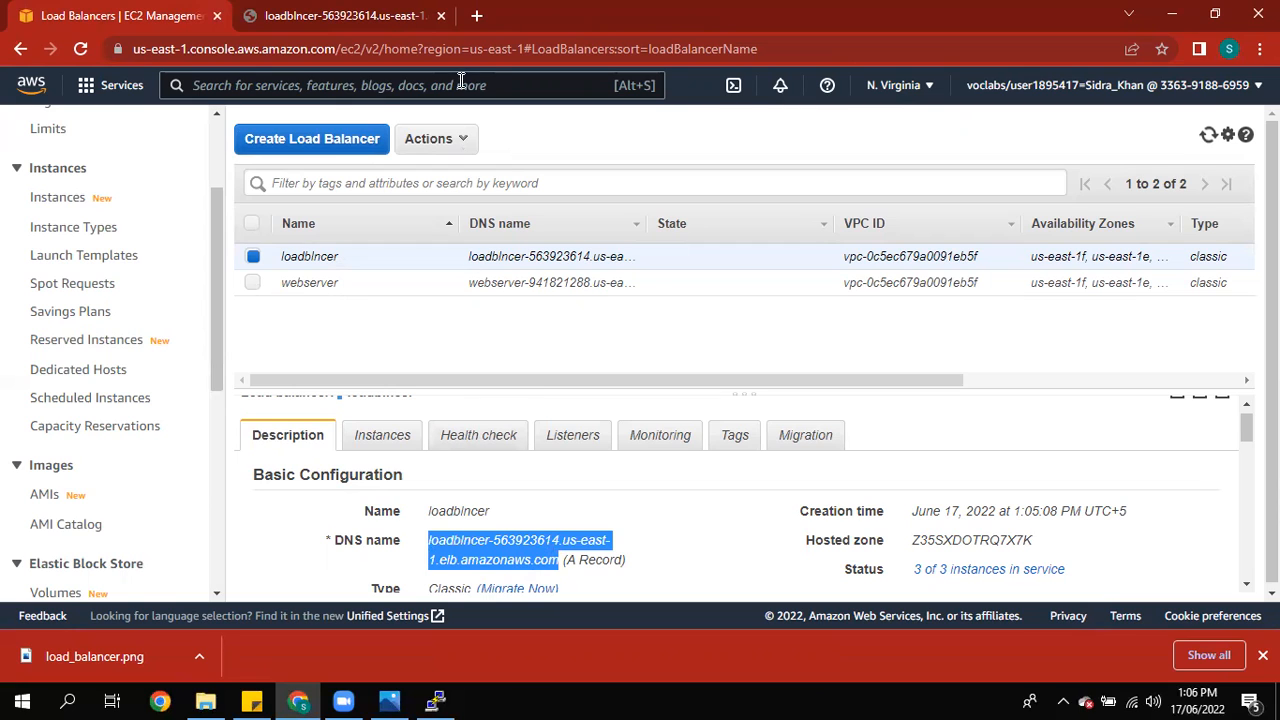
{"action": "left_click", "coordinate": [385, 12]}
{"action": "left_click", "coordinate": [82, 47]}
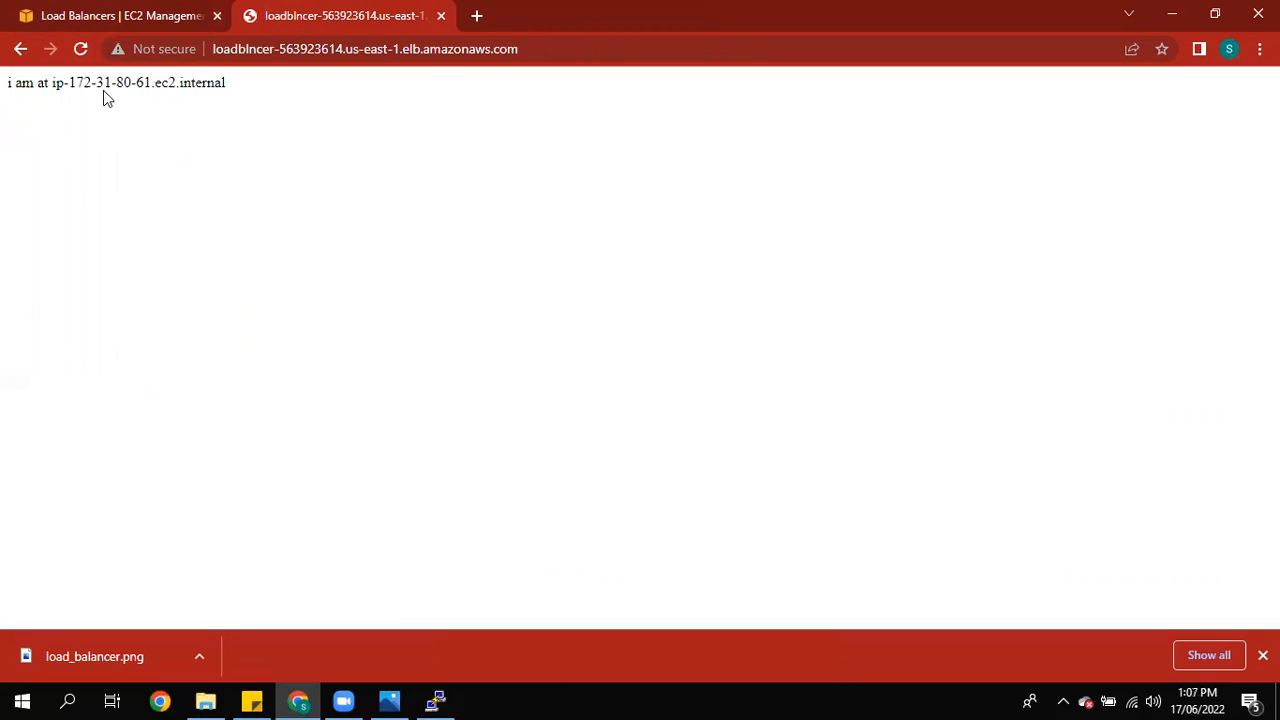
Step: Reload the load balancer page repeatedly, highlighting the hostname shown each time
{"action": "left_click_drag", "start_coordinate": [69, 85], "coordinate": [156, 90]}
{"action": "left_click", "coordinate": [150, 129]}
{"action": "left_click", "coordinate": [81, 49]}
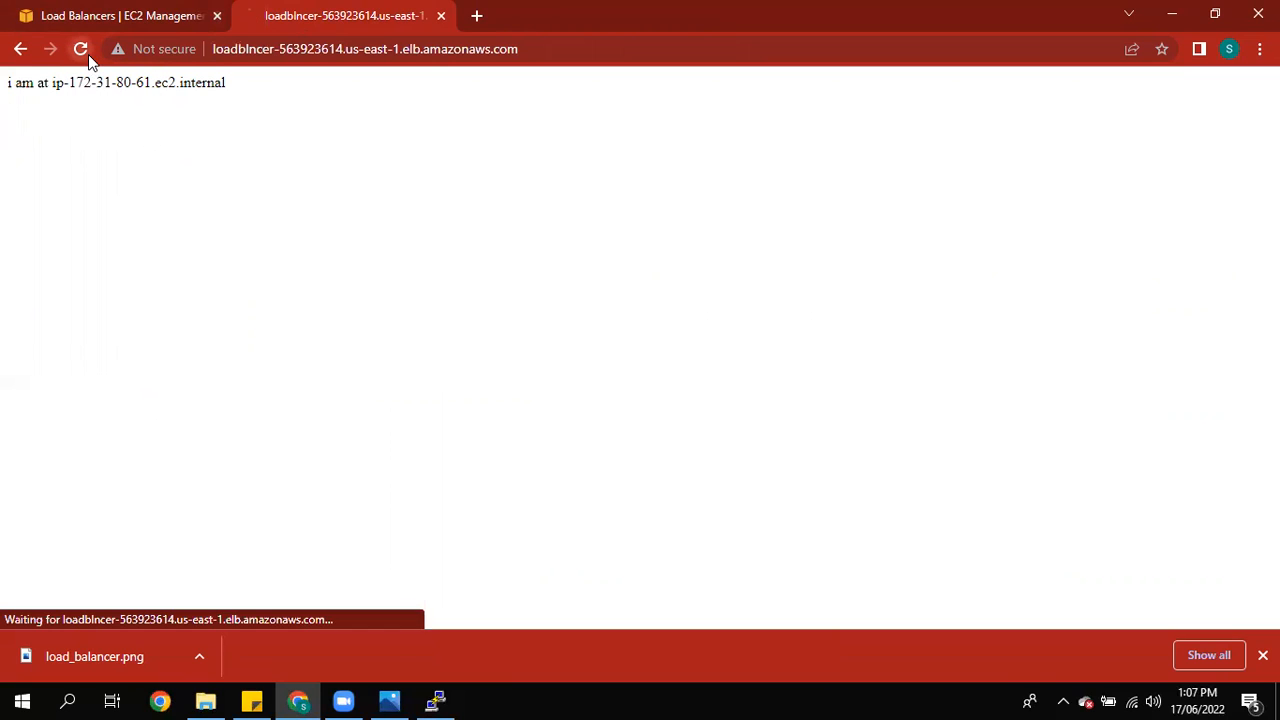
{"action": "left_click_drag", "start_coordinate": [81, 85], "coordinate": [152, 105]}
{"action": "left_click", "coordinate": [152, 105]}
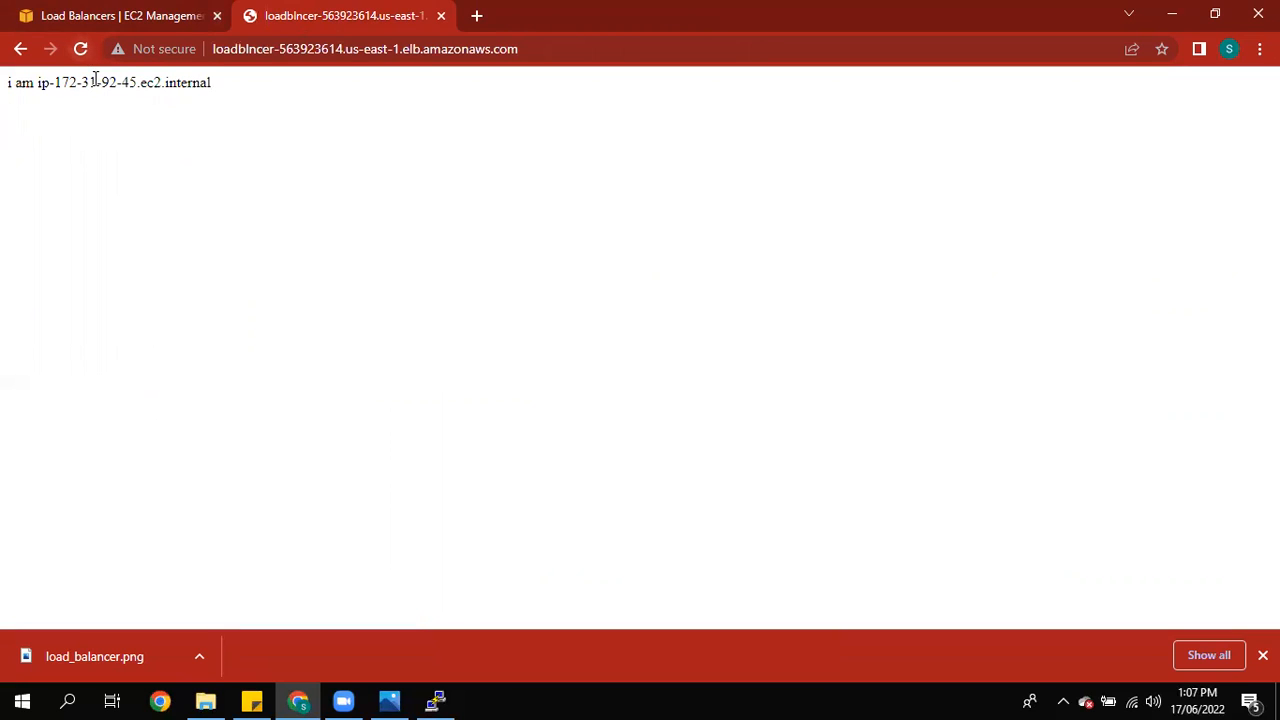
{"action": "left_click", "coordinate": [105, 98]}
{"action": "left_click", "coordinate": [81, 48]}
{"action": "left_click_drag", "start_coordinate": [84, 80], "coordinate": [180, 106]}
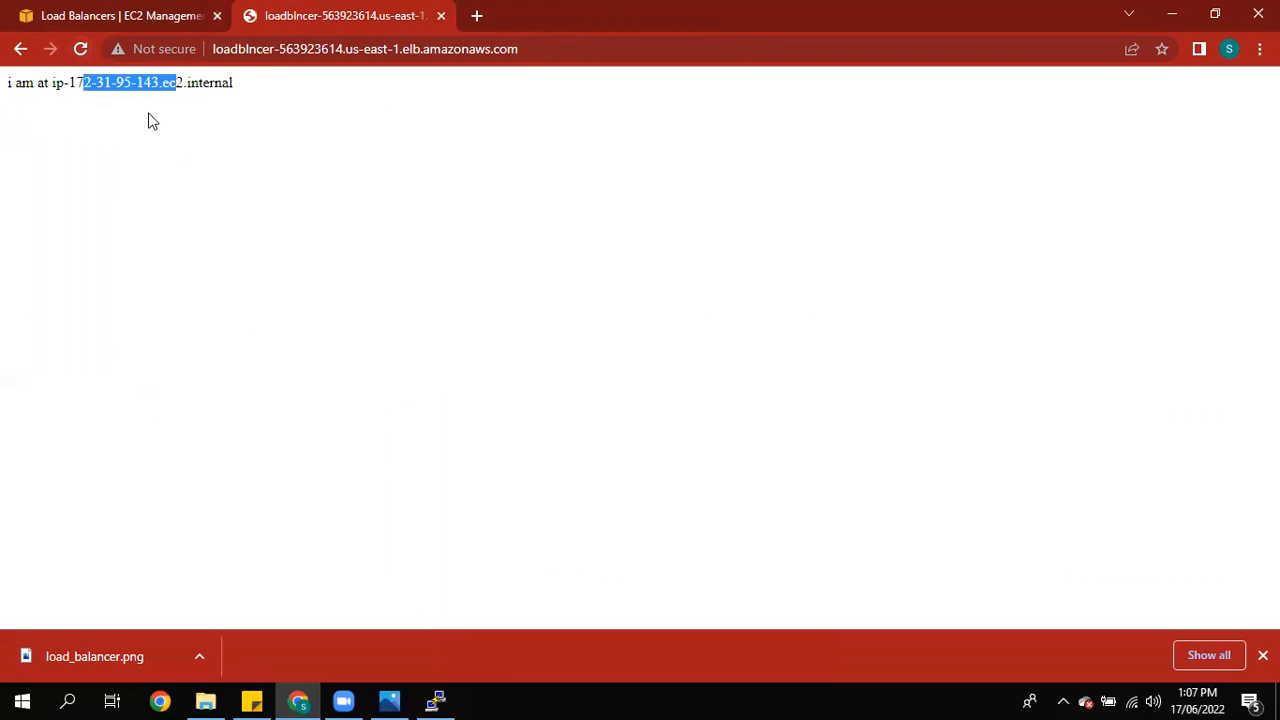
{"action": "left_click", "coordinate": [149, 120]}
{"action": "left_click", "coordinate": [84, 52]}
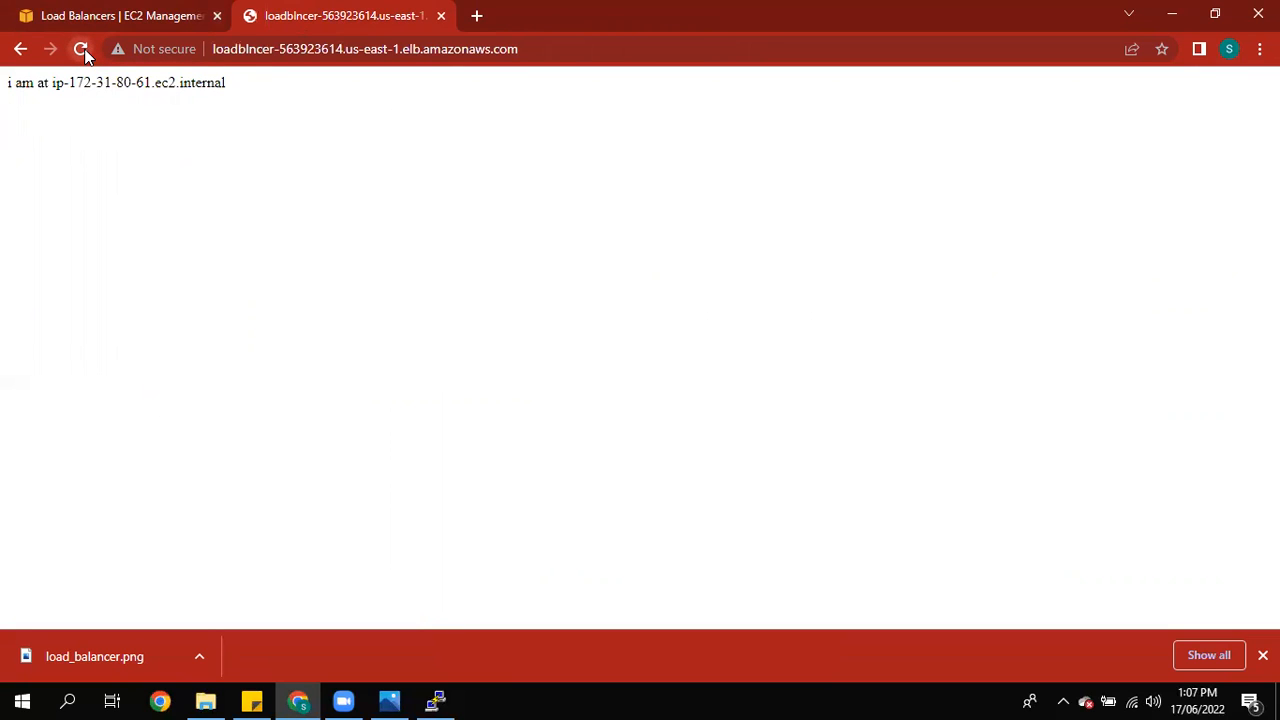
Step: Keep refreshing the load balancer page to compare which instance answers each request
{"action": "left_click_drag", "start_coordinate": [68, 84], "coordinate": [213, 105]}
{"action": "left_click", "coordinate": [150, 116]}
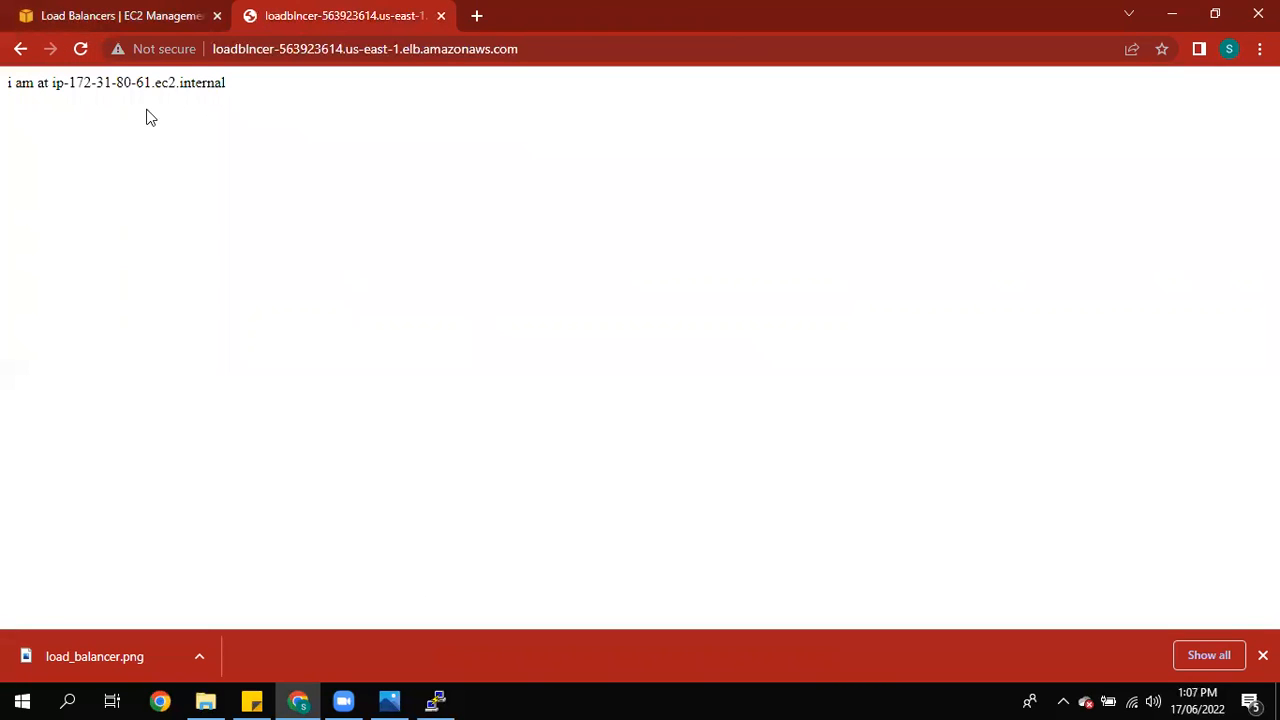
{"action": "left_click", "coordinate": [82, 50]}
{"action": "left_click", "coordinate": [82, 50]}
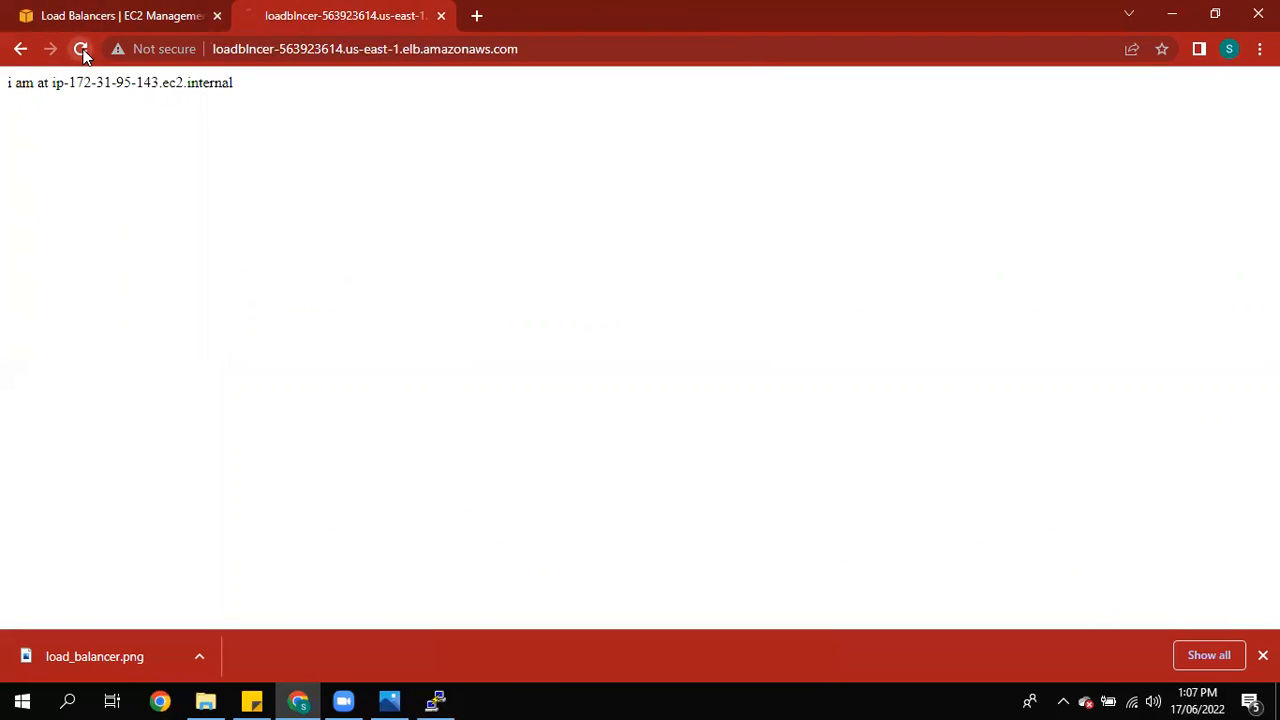
{"action": "left_click", "coordinate": [82, 50]}
{"action": "left_click", "coordinate": [82, 50]}
{"action": "left_click", "coordinate": [82, 50]}
{"action": "left_click", "coordinate": [82, 50]}
{"action": "left_click", "coordinate": [82, 50]}
{"action": "left_click", "coordinate": [82, 50]}
{"action": "left_click", "coordinate": [82, 50]}
{"action": "left_click", "coordinate": [83, 55]}
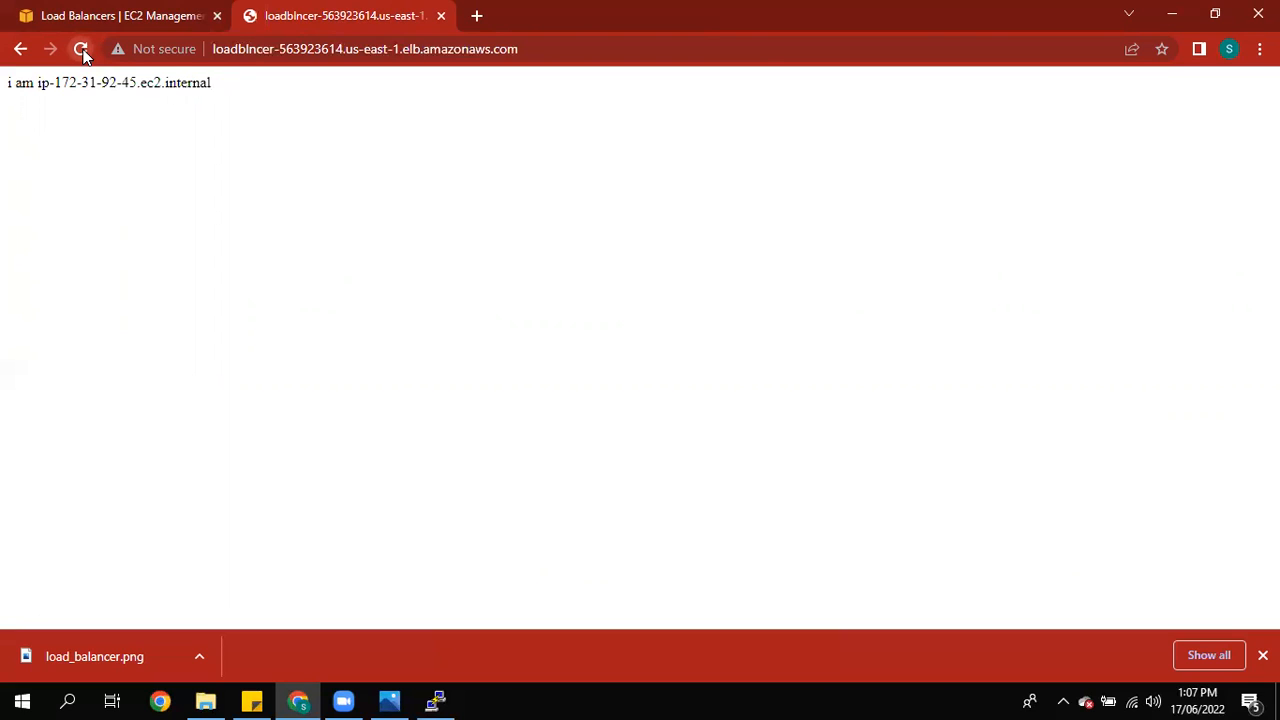
Step: Highlight the responding instance's hostname on the load balancer page
{"action": "left_click_drag", "start_coordinate": [55, 83], "coordinate": [182, 95]}
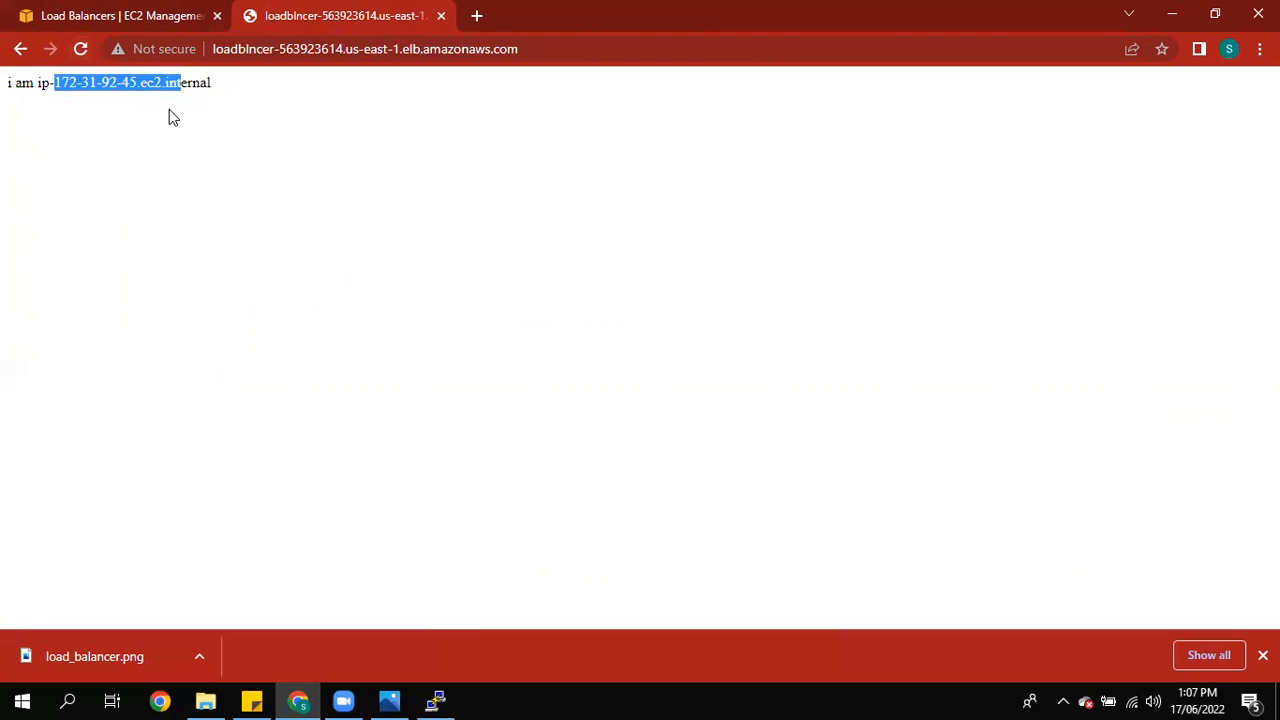
{"action": "left_click", "coordinate": [170, 116]}
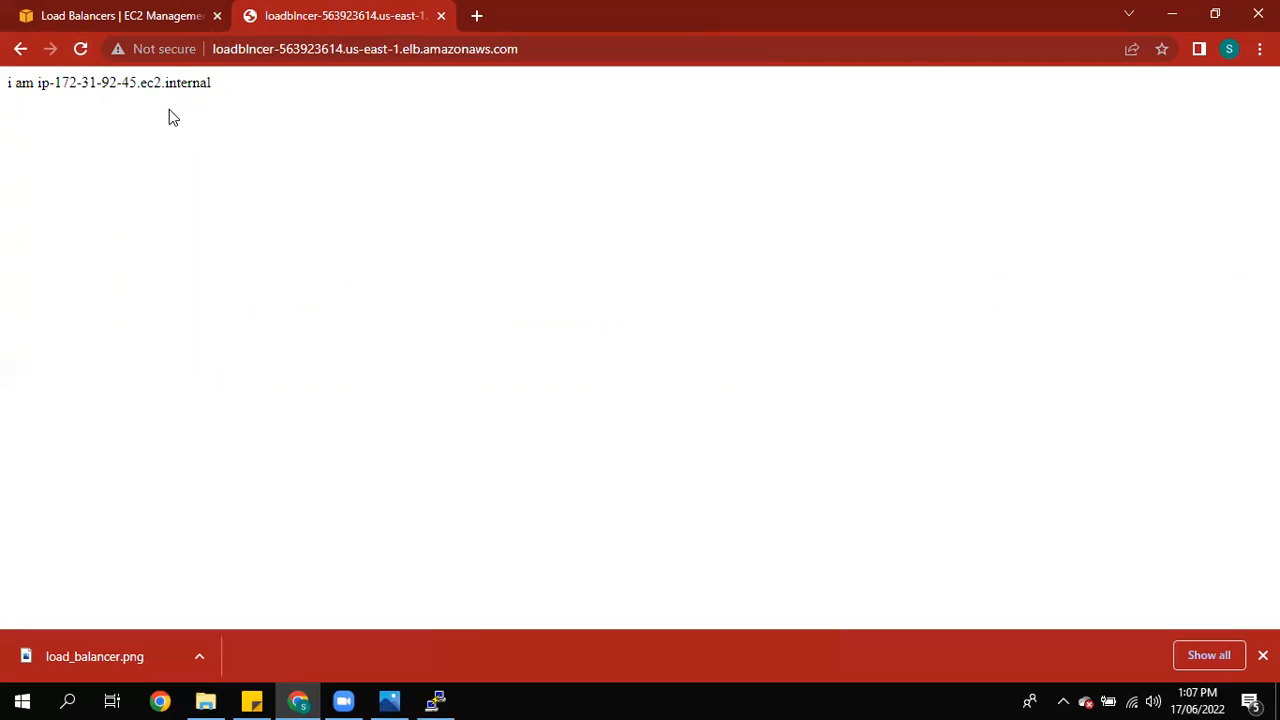
{"action": "left_click_drag", "start_coordinate": [48, 83], "coordinate": [202, 111]}
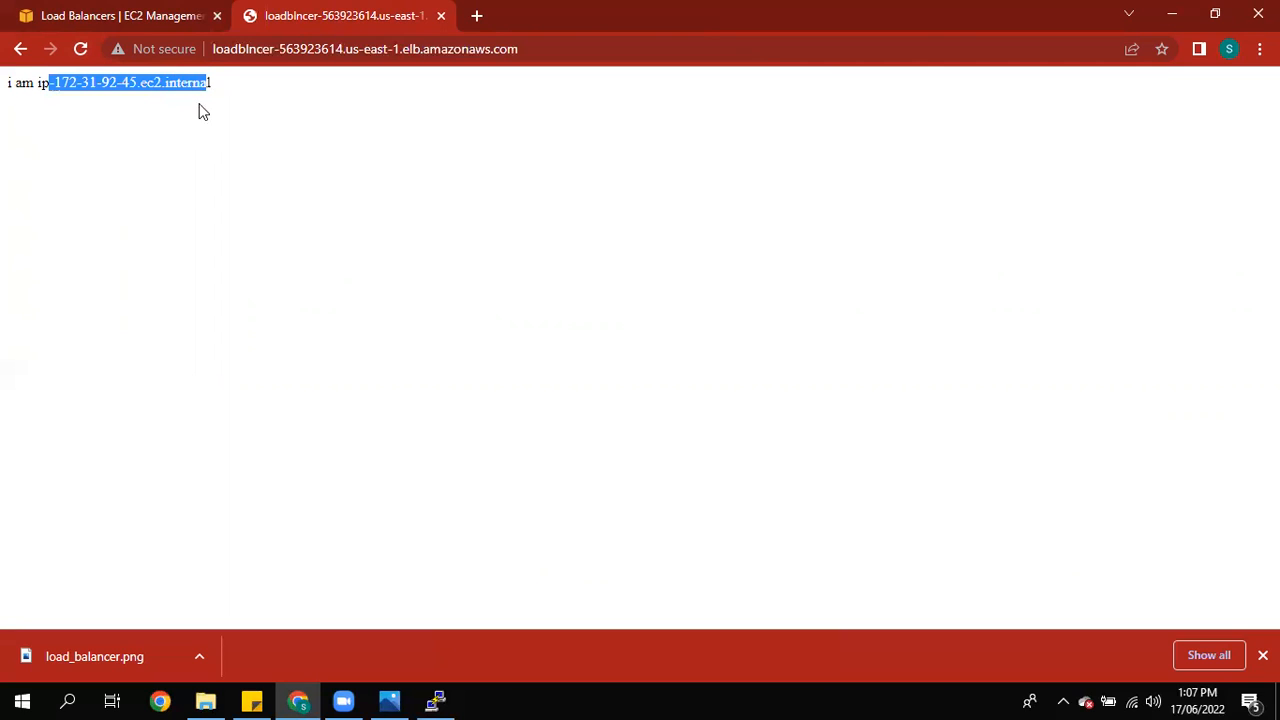
{"action": "left_click", "coordinate": [206, 184]}
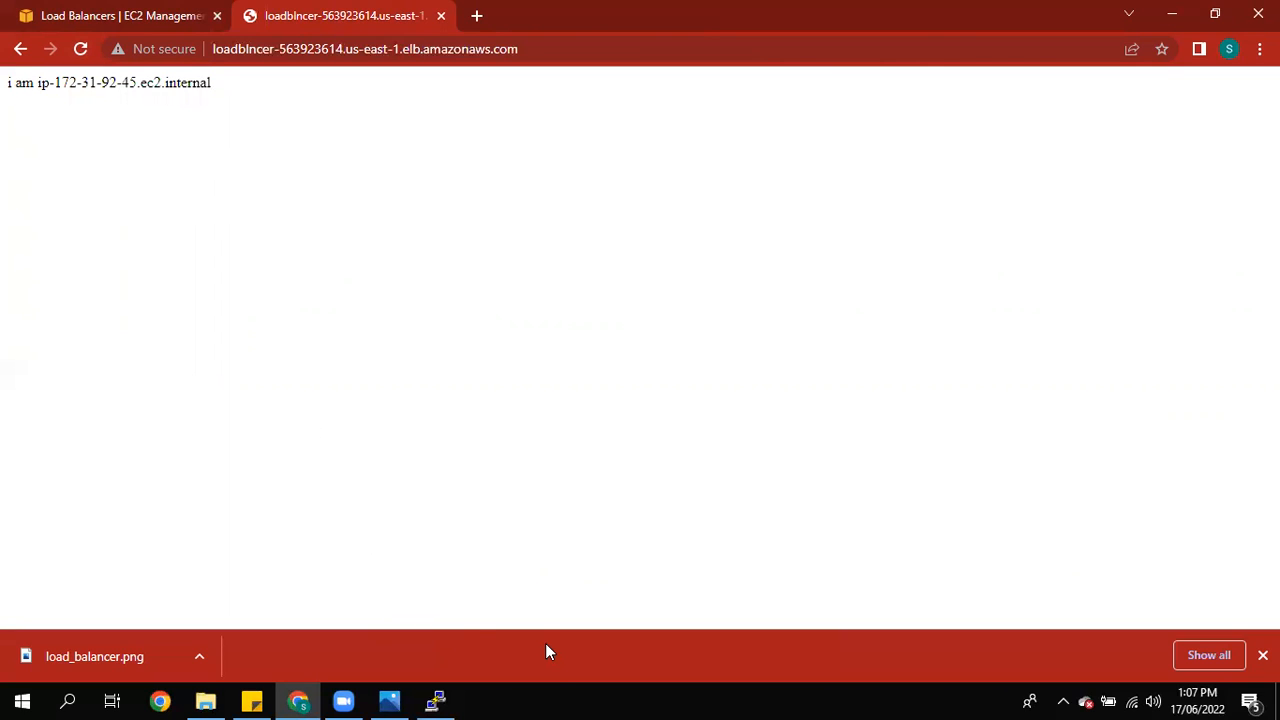